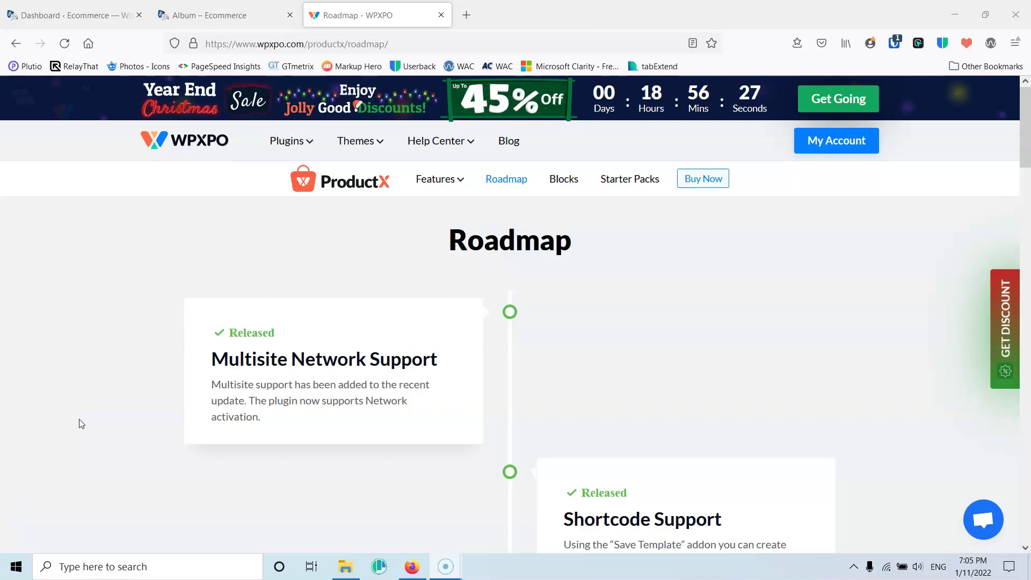
Read the ProductX roadmap down to the released Single Page Builder entry, then return to the store dashboard.
left_click(216, 322)
left_click(214, 325)
scroll(219, 326, "down", 4)
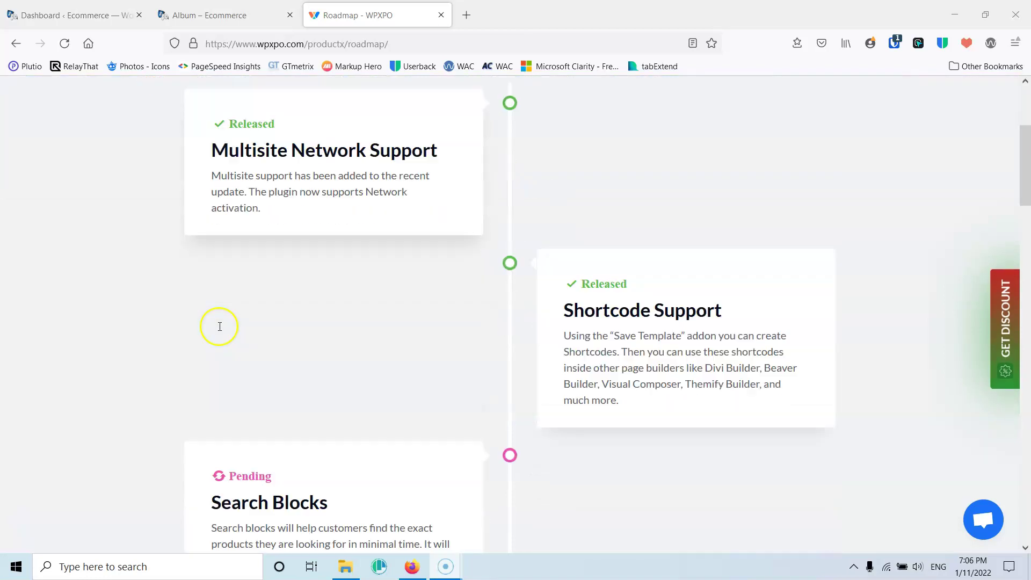
scroll(220, 326, "down", 8)
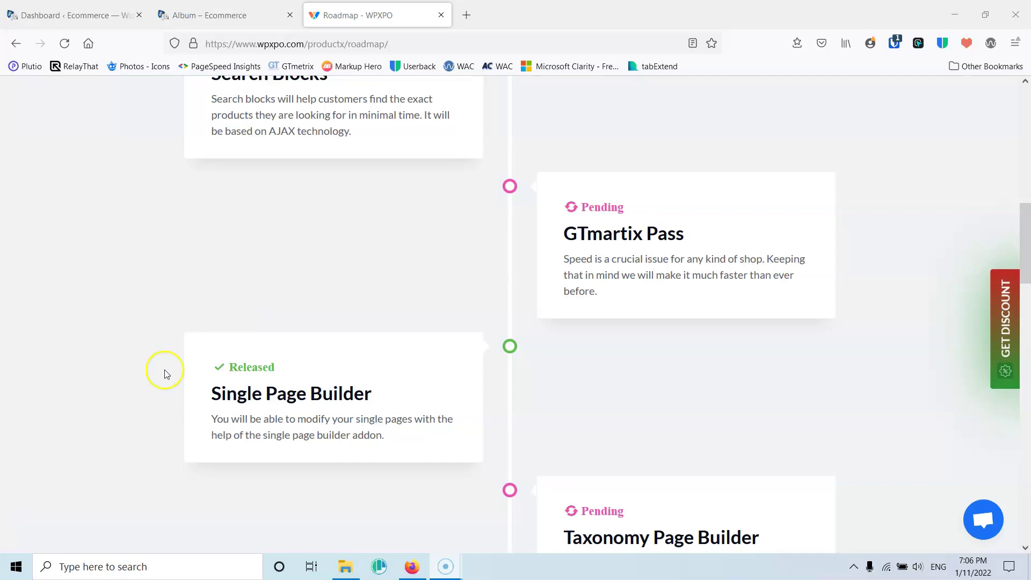
left_click(55, 10)
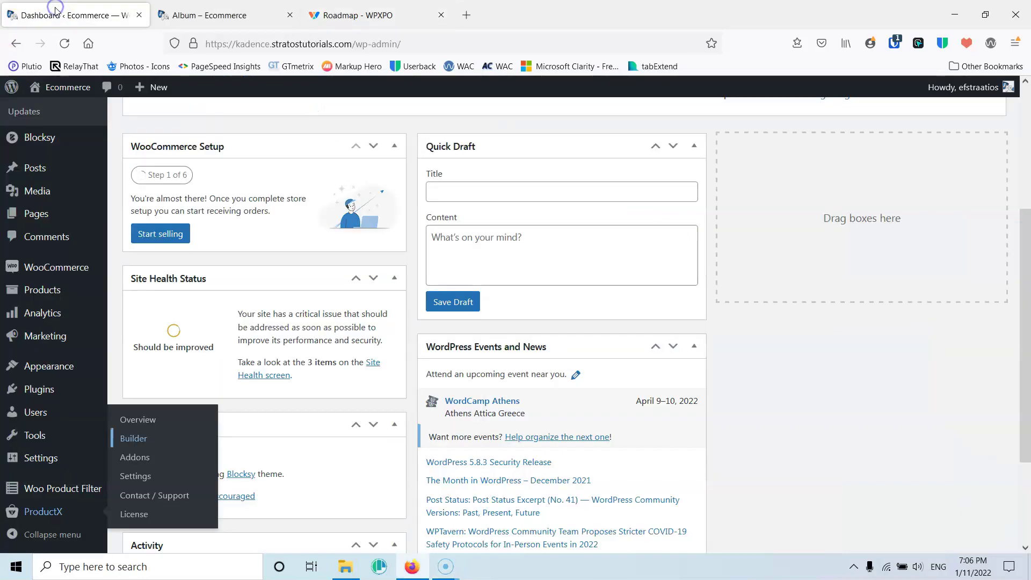
left_click(237, 16)
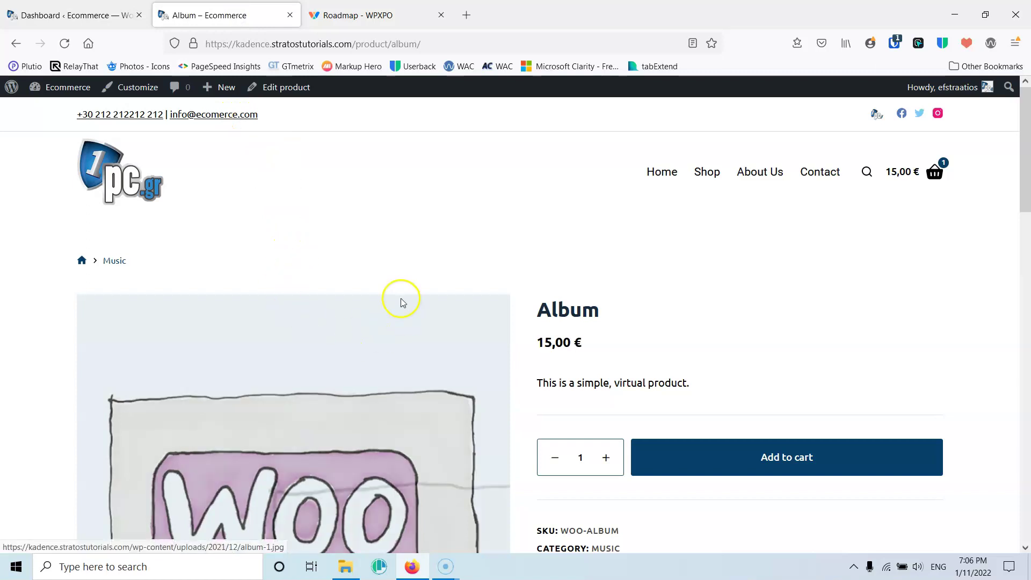
scroll(400, 299, "down", 5)
scroll(734, 417, "up", 3)
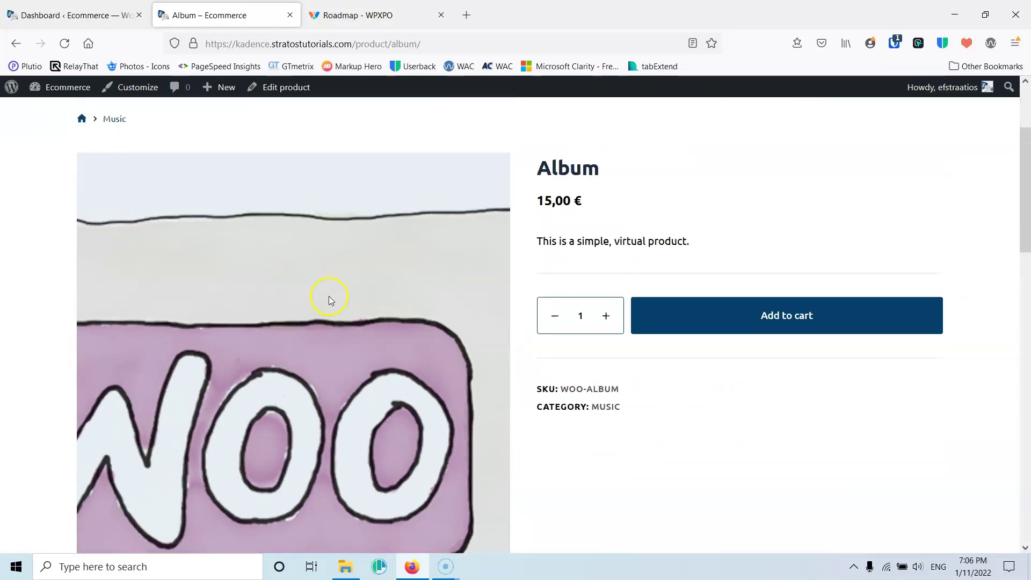
scroll(329, 299, "up", 3)
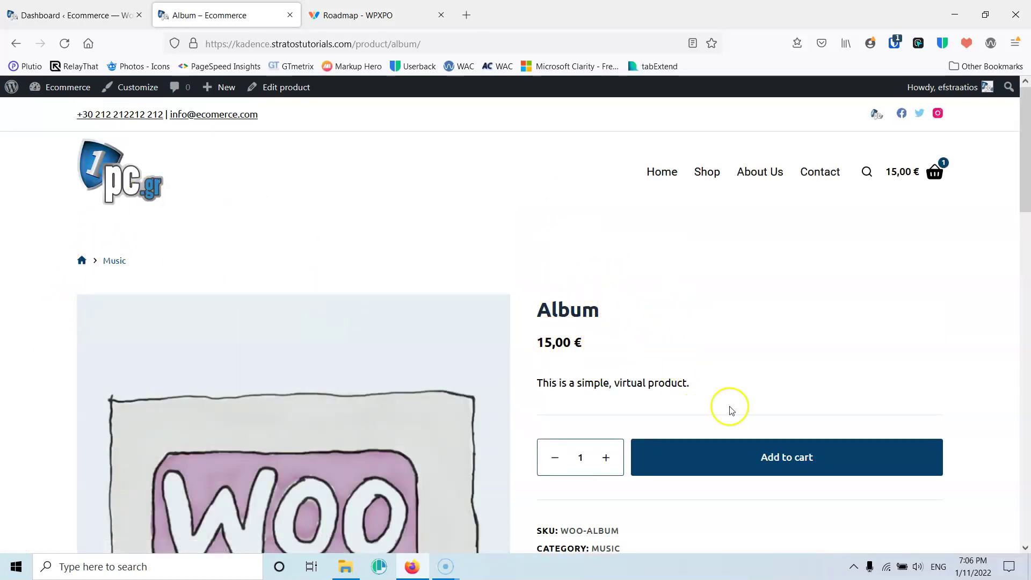
scroll(618, 394, "down", 7)
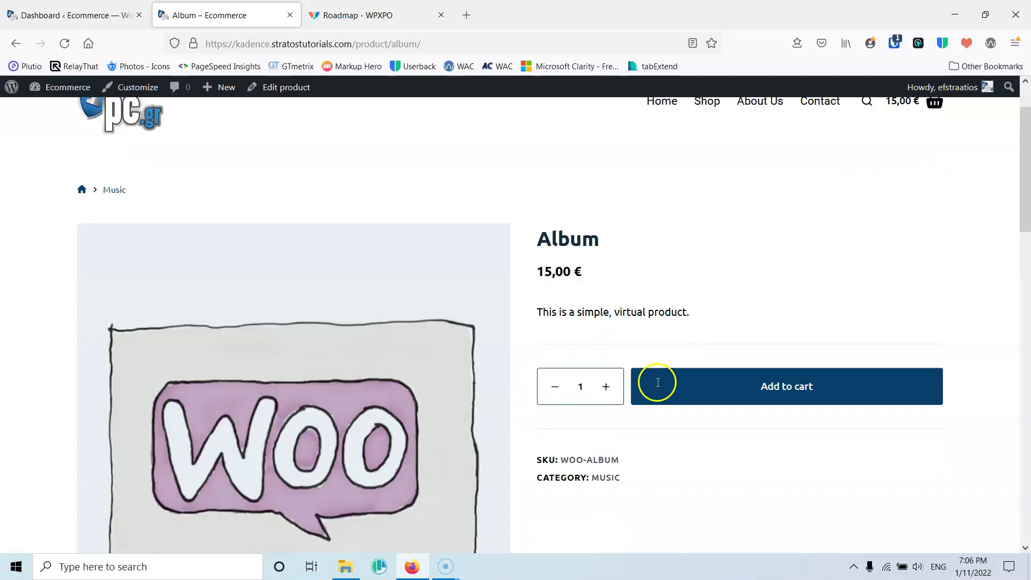
scroll(602, 352, "down", 5)
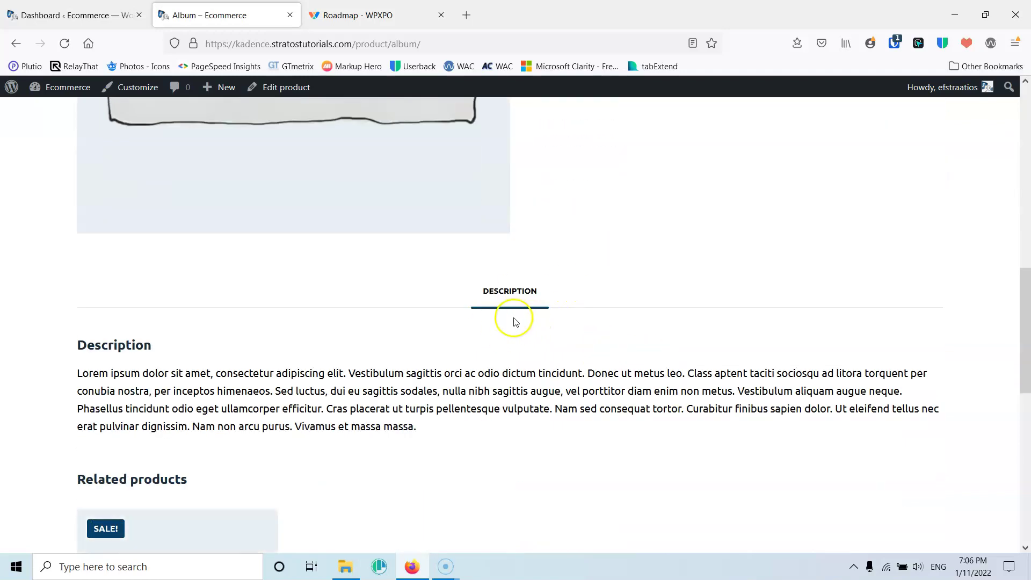
scroll(483, 311, "down", 3)
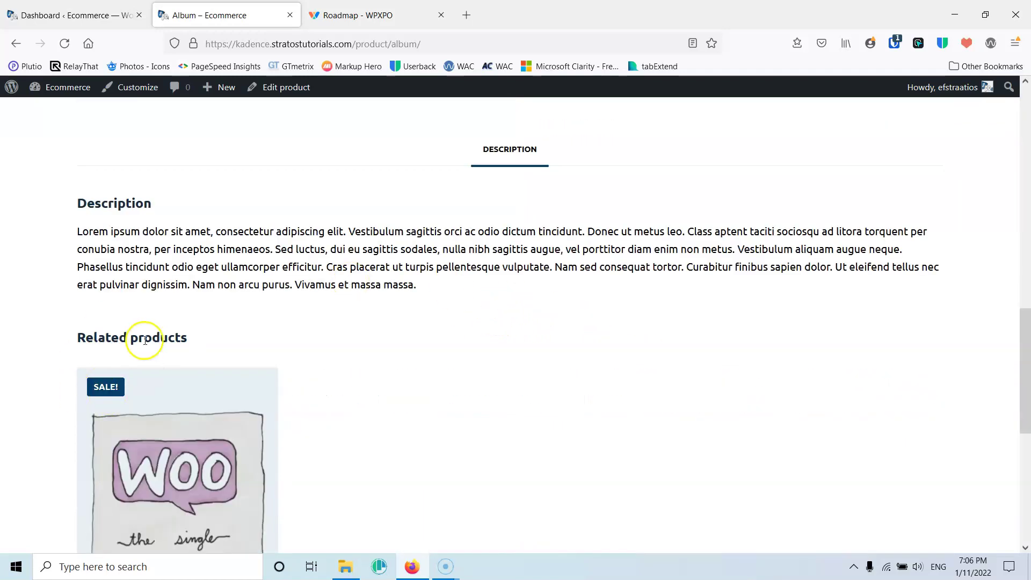
scroll(177, 335, "down", 4)
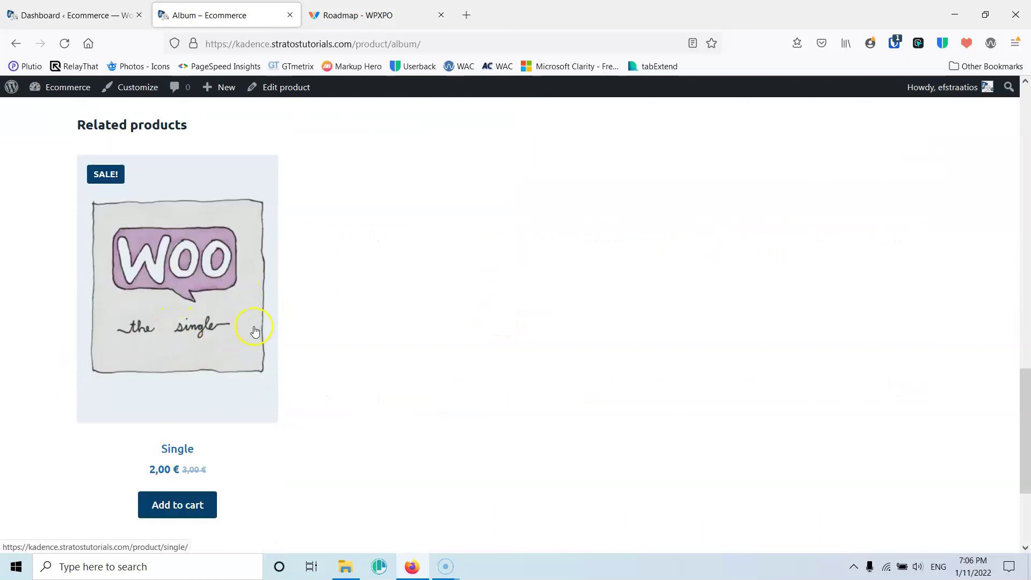
scroll(480, 392, "up", 7)
scroll(480, 392, "up", 3)
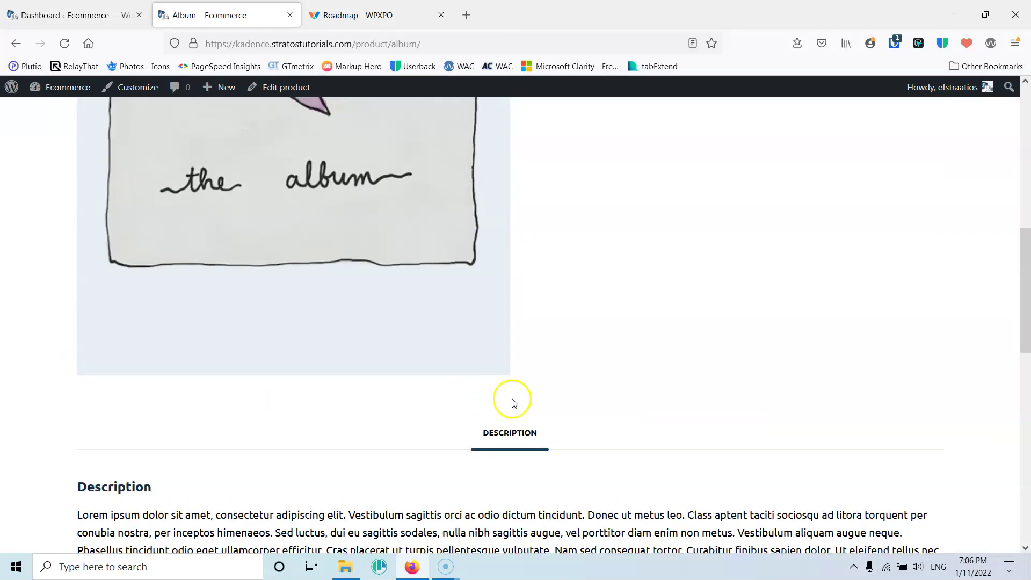
scroll(653, 384, "up", 3)
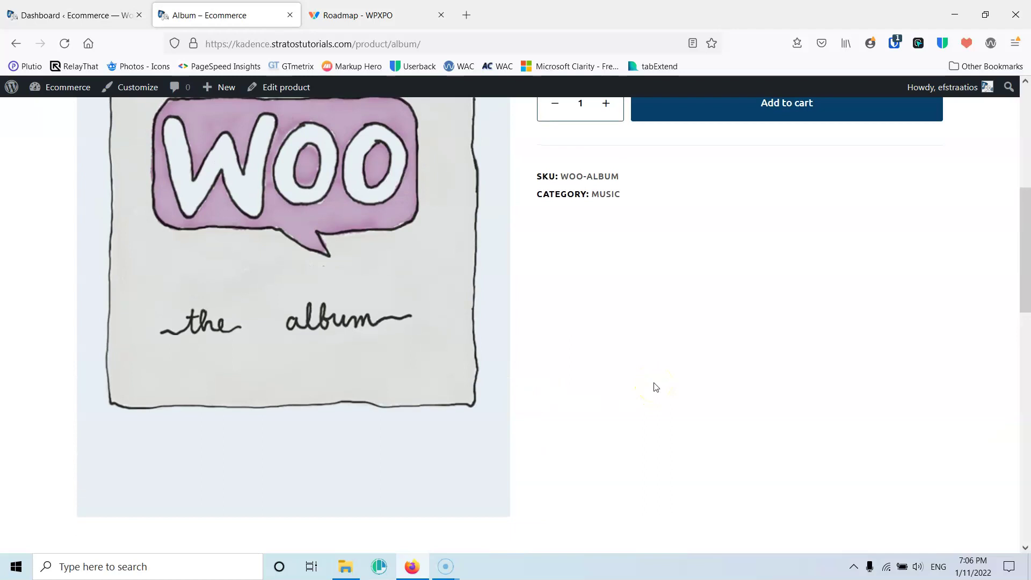
scroll(653, 384, "up", 5)
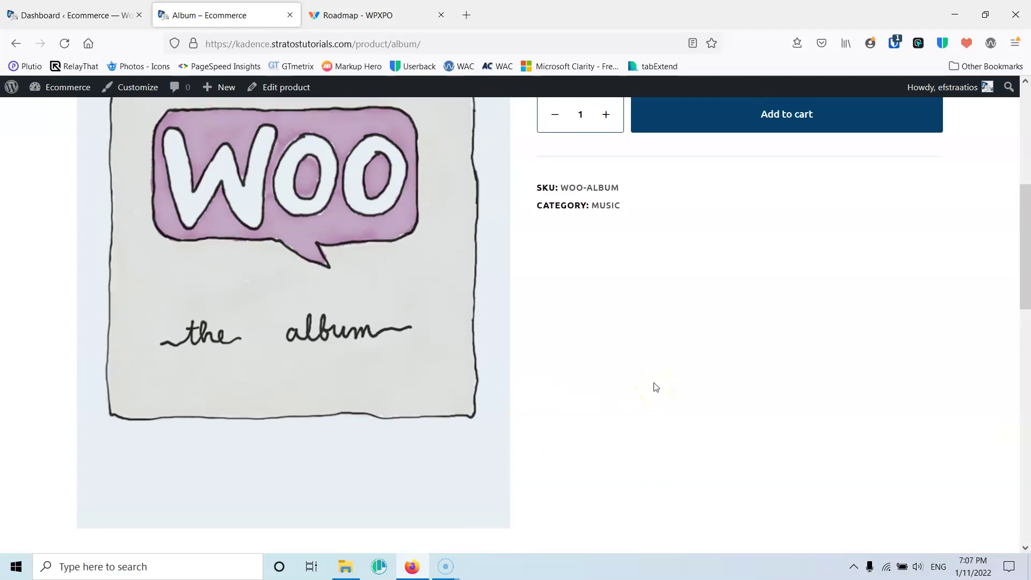
key("ctrl+shift+Tab")
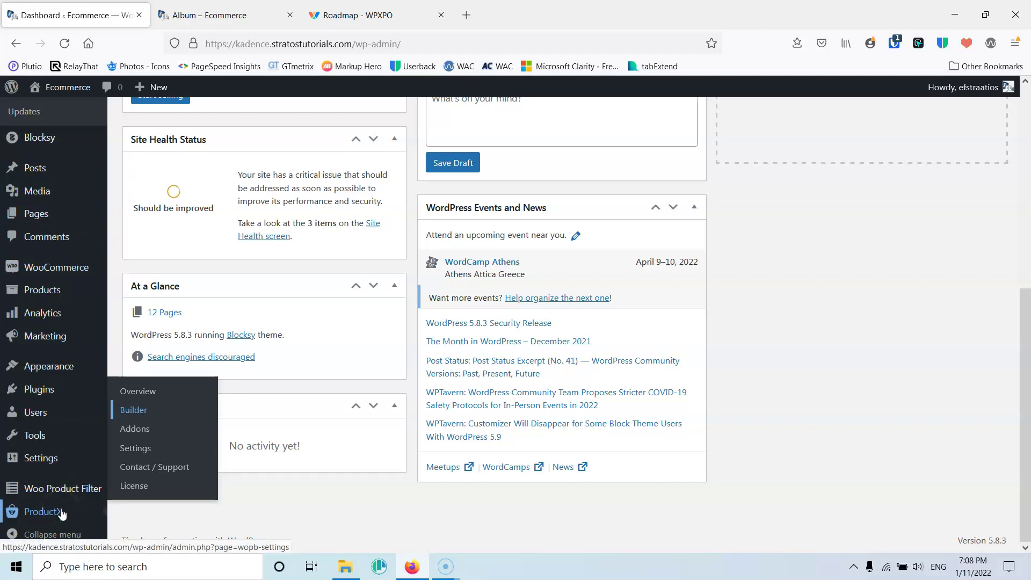
Switch on the Builder addon in ProductX Addons and open the empty Builder template list.
left_click(138, 430)
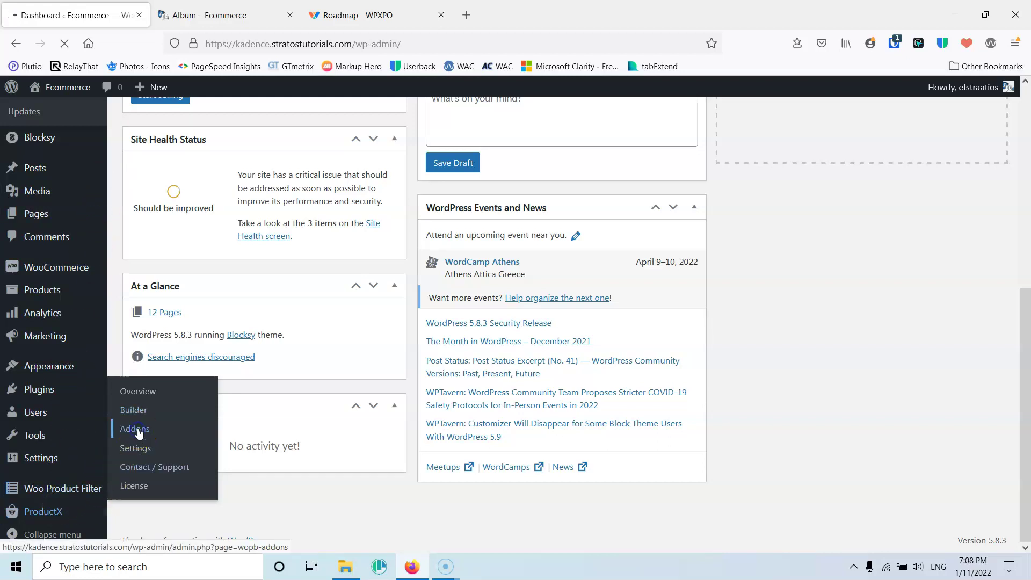
left_click(137, 431)
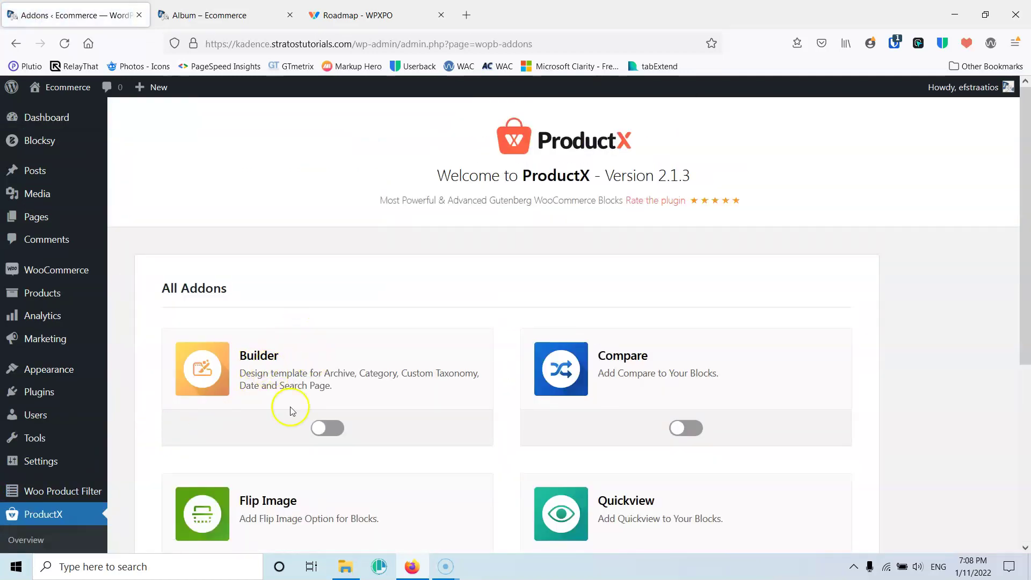
left_click(331, 433)
scroll(241, 294, "down", 4)
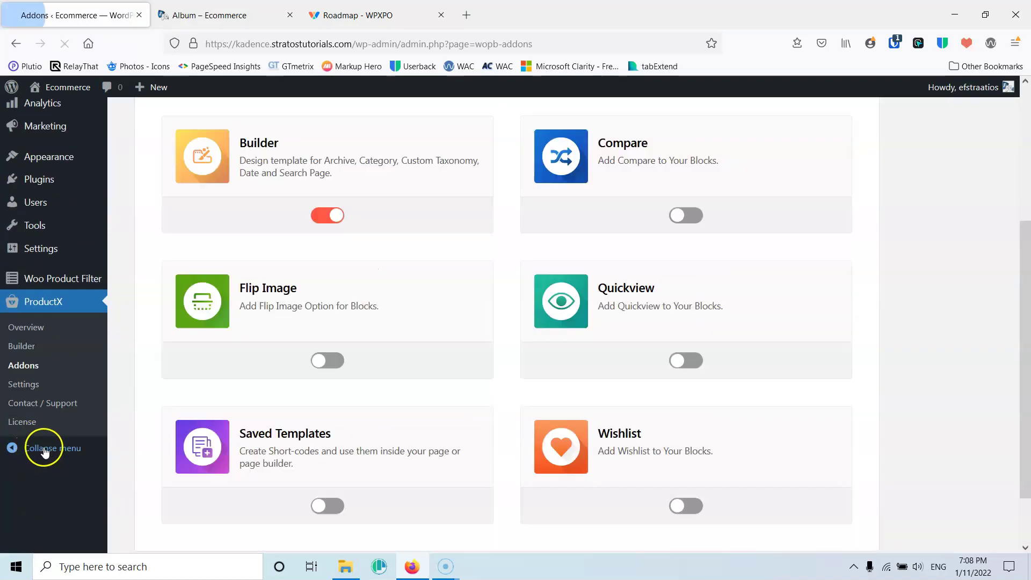
left_click(22, 433)
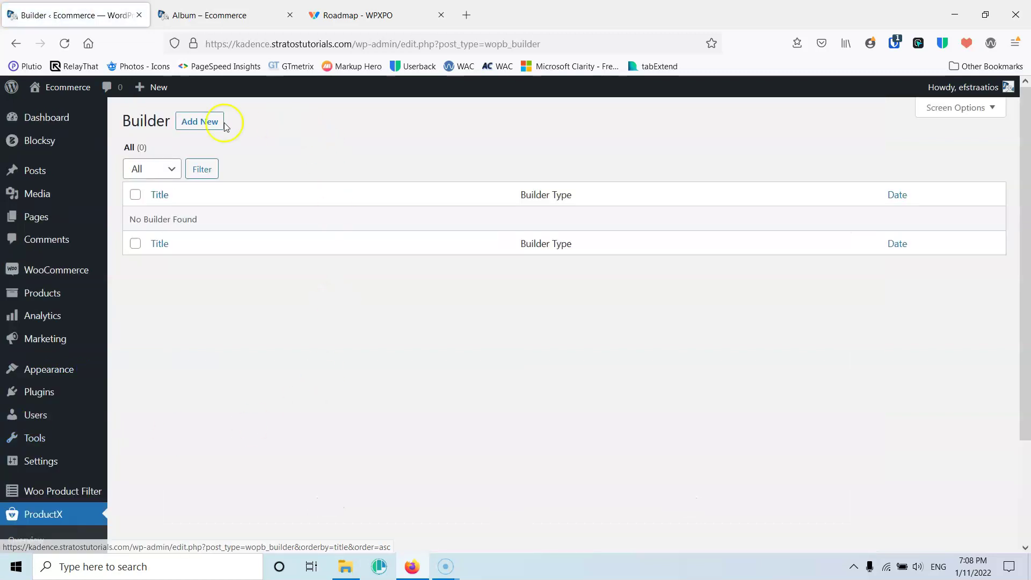
Create a Single Product-type template named 'Single Product' targeting All Product Single Pages.
left_click(205, 129)
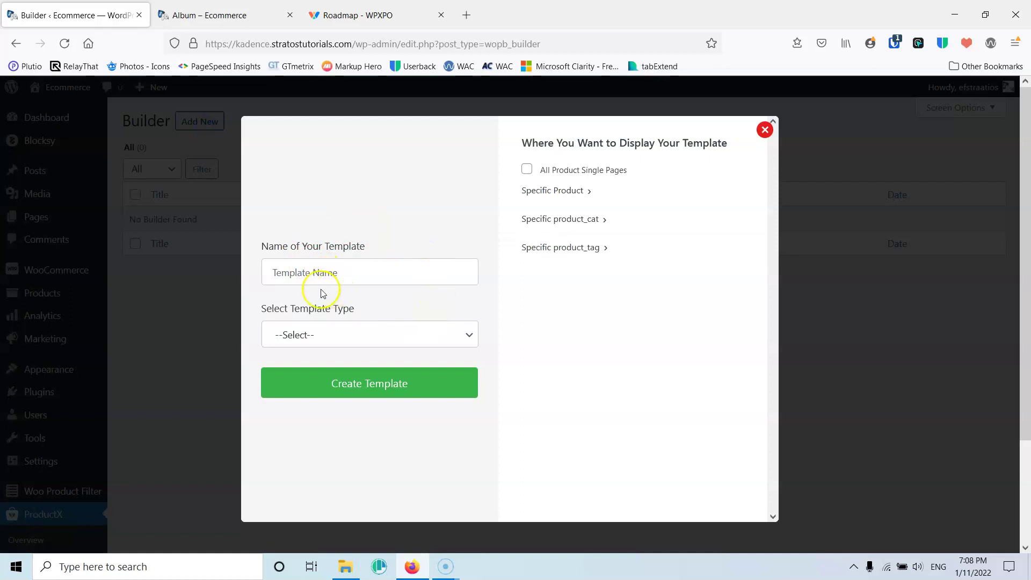
left_click(376, 335)
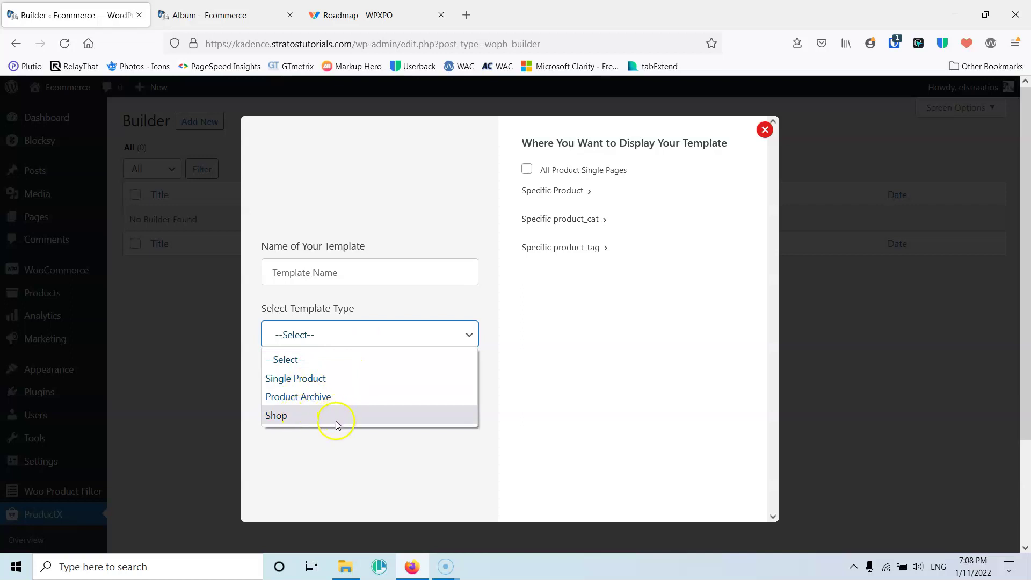
left_click(339, 377)
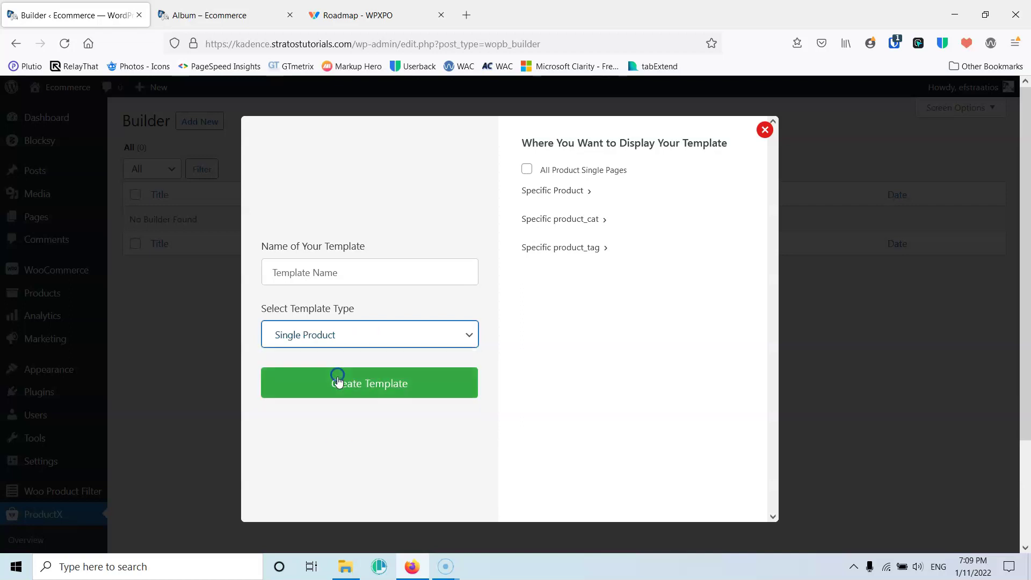
left_click(375, 268)
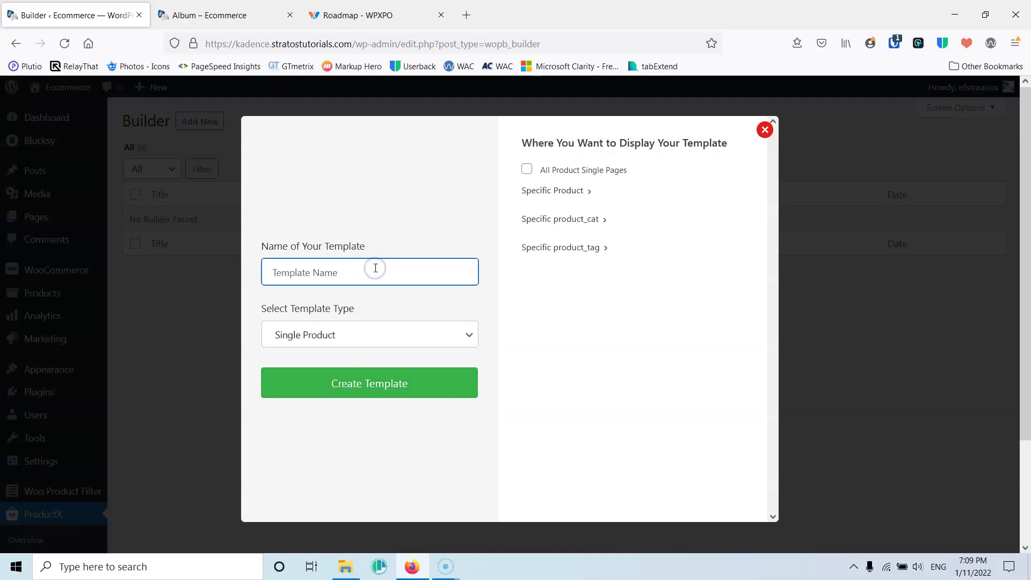
type("Singl")
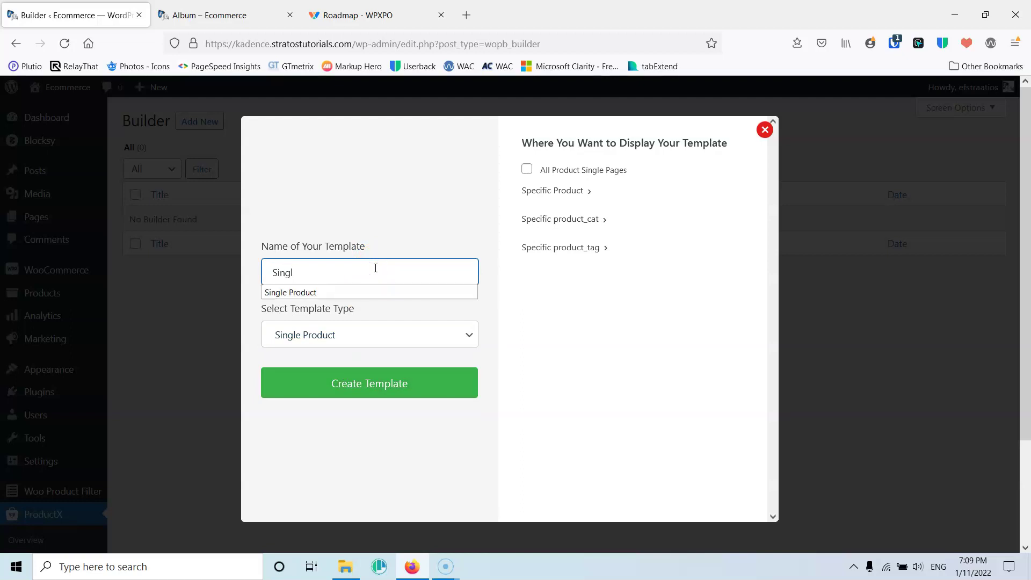
type("e")
key("Down")
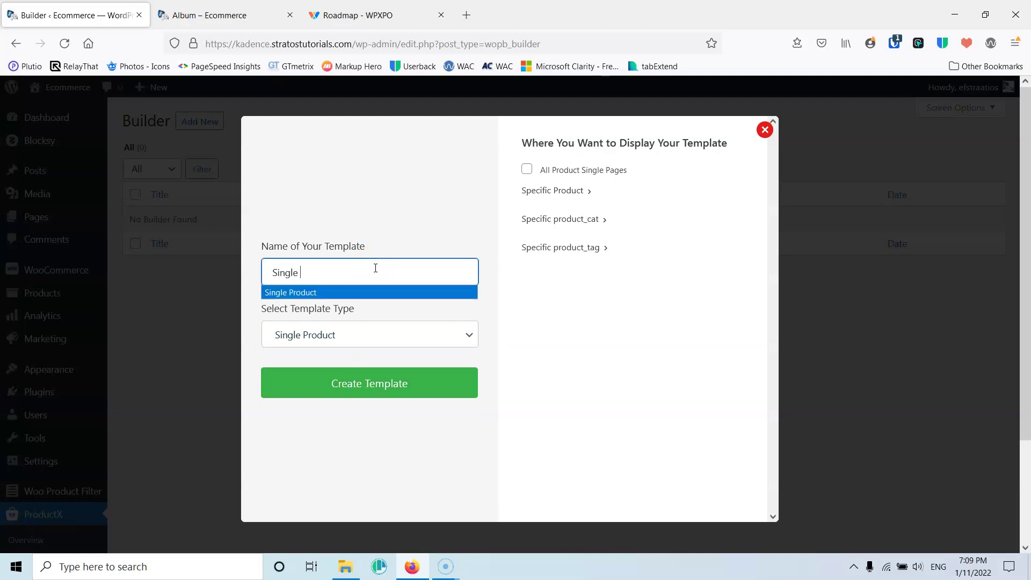
key("Return")
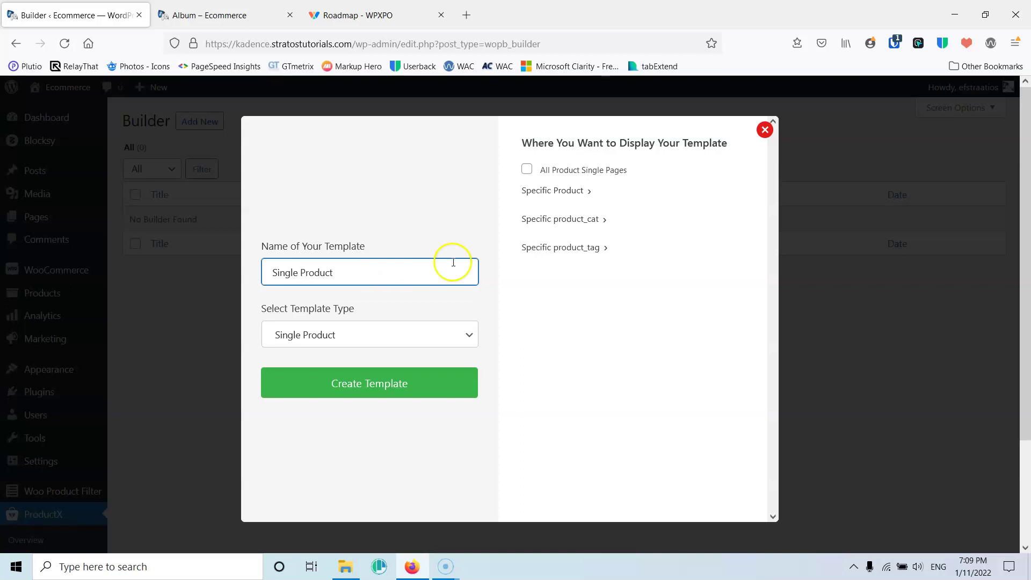
left_click(527, 169)
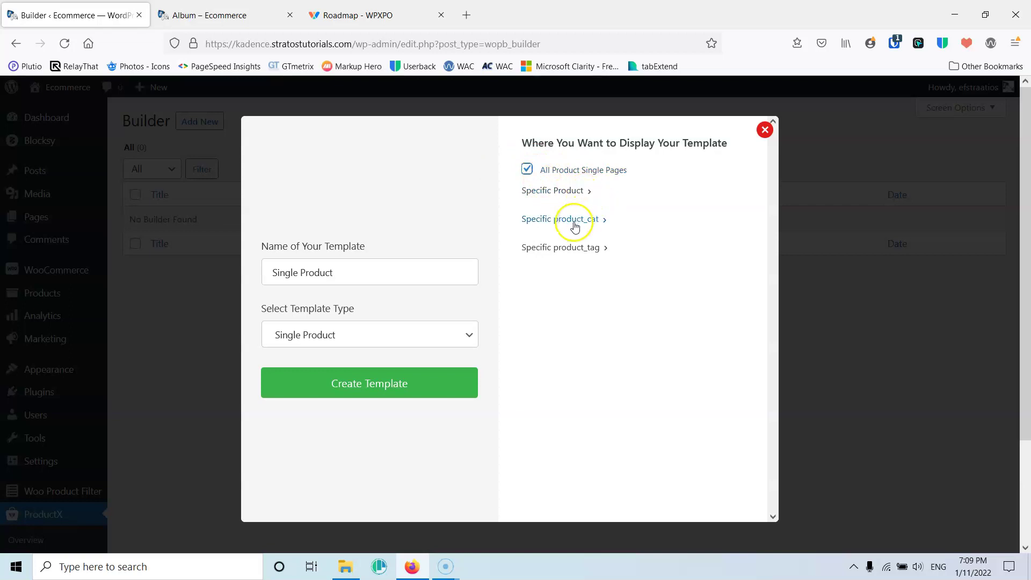
left_click(582, 248)
left_click(401, 386)
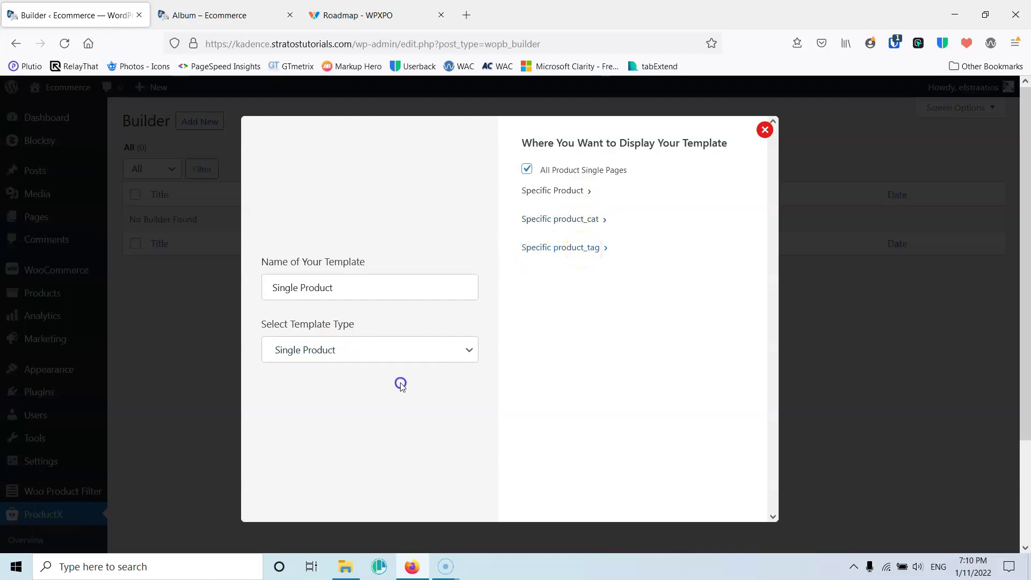
Open the new template for editing and load the Album product page in a second tab beside it.
left_click(342, 380)
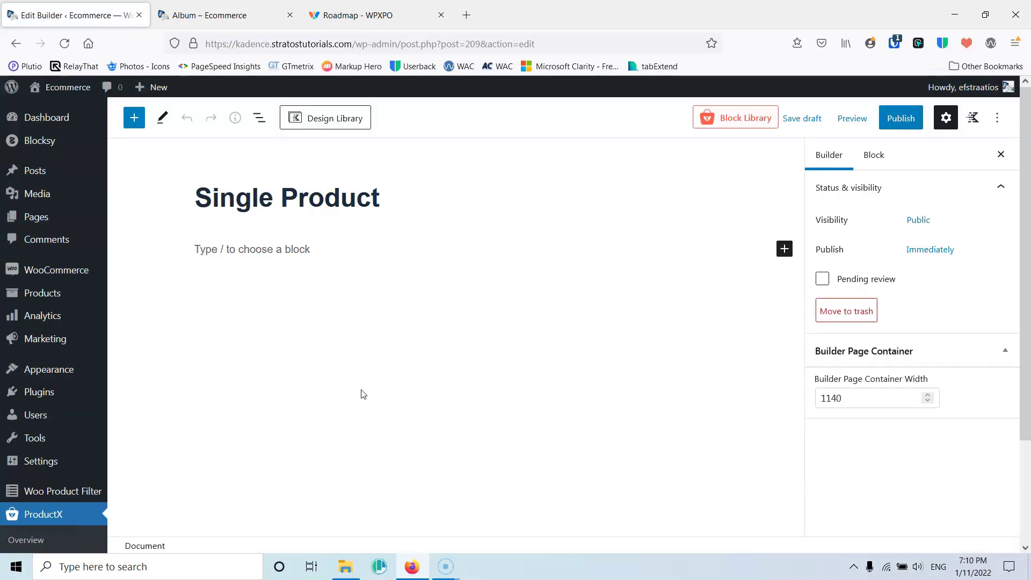
left_click(264, 13)
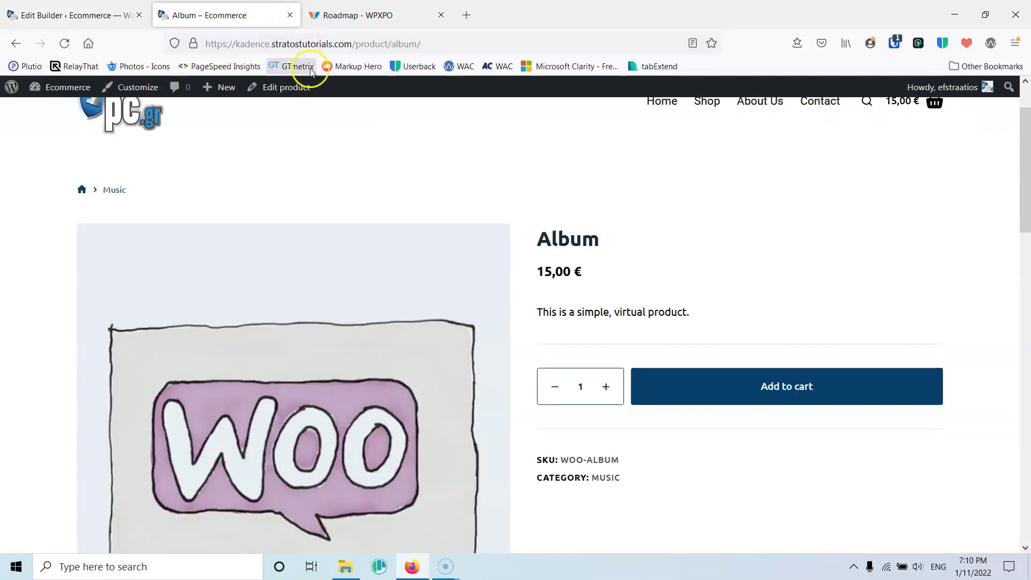
left_click(430, 43)
key("ctrl+c")
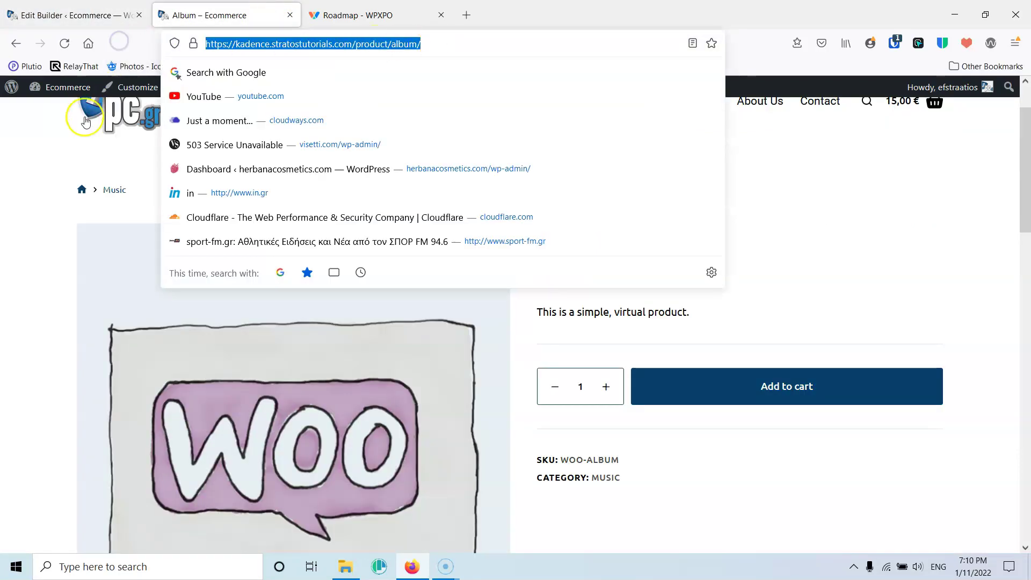
left_click(466, 15)
key("ctrl+v")
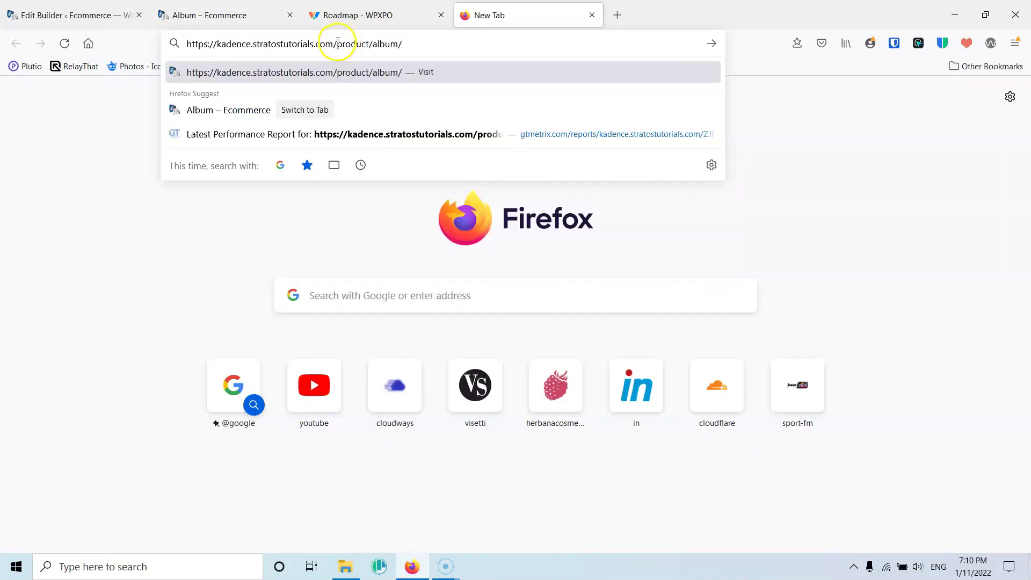
key("Return")
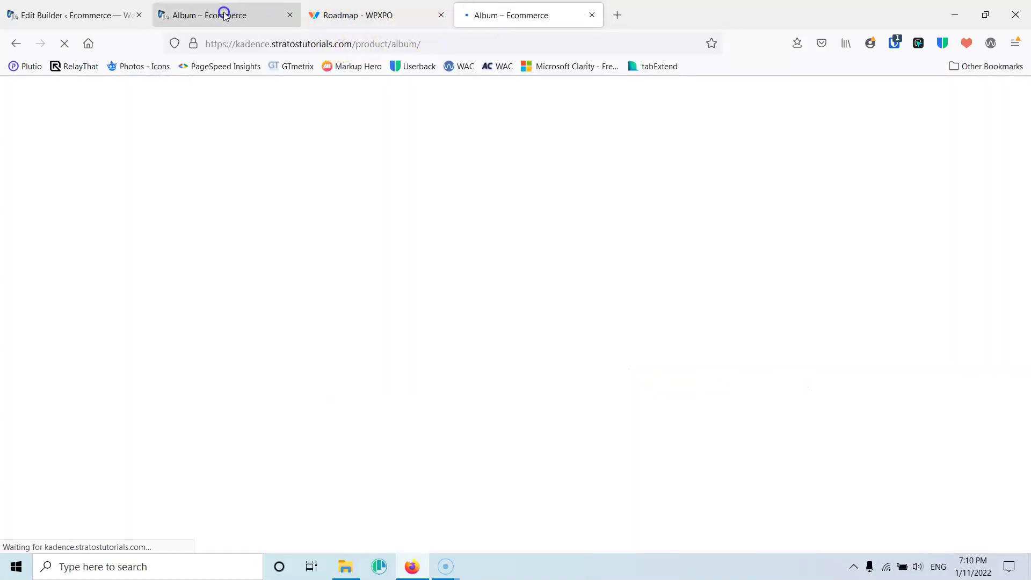
left_click_drag(499, 19, 260, 23)
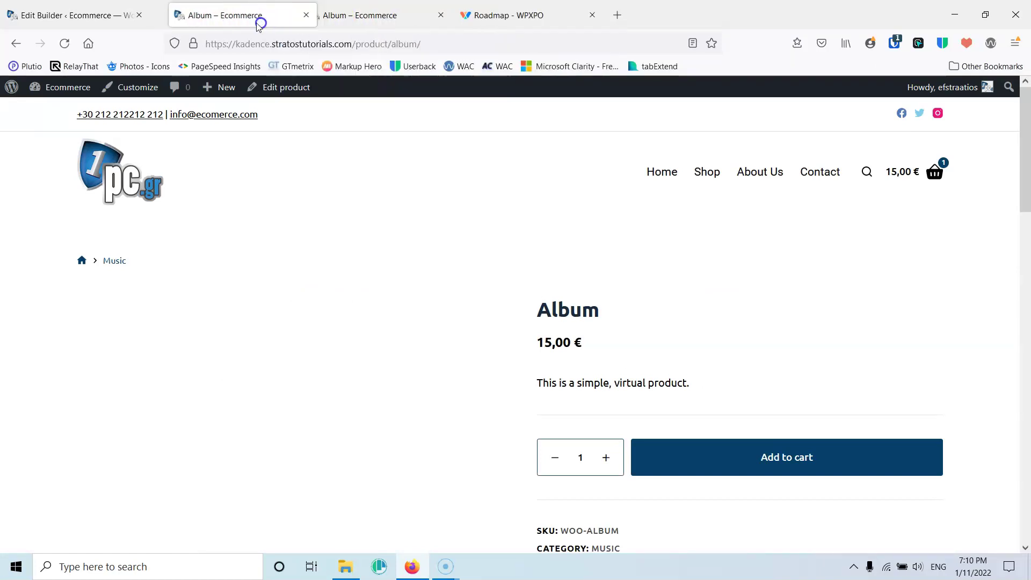
Insert a Row Layout block with a single full-width column into the template.
left_click(94, 16)
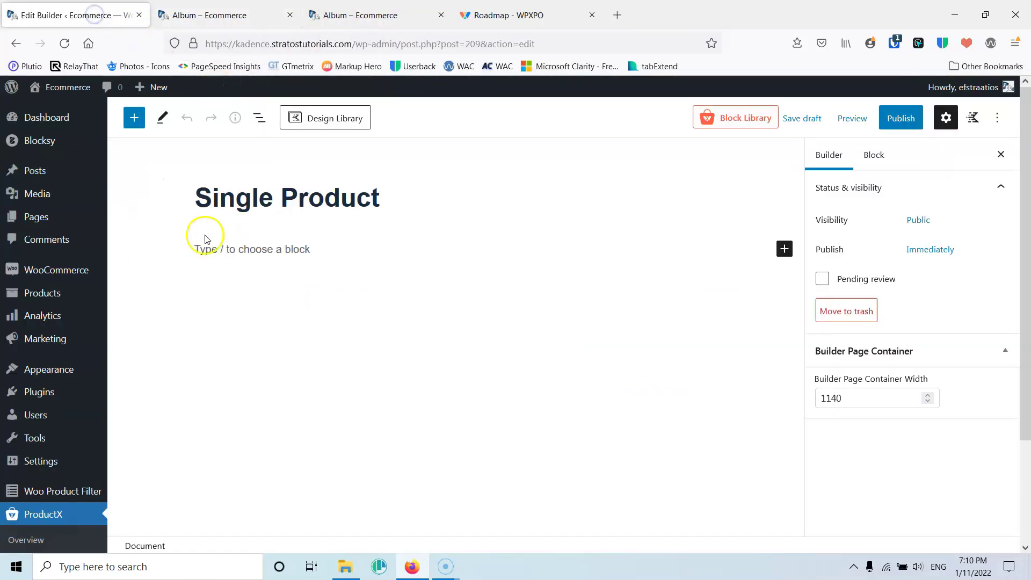
left_click(785, 250)
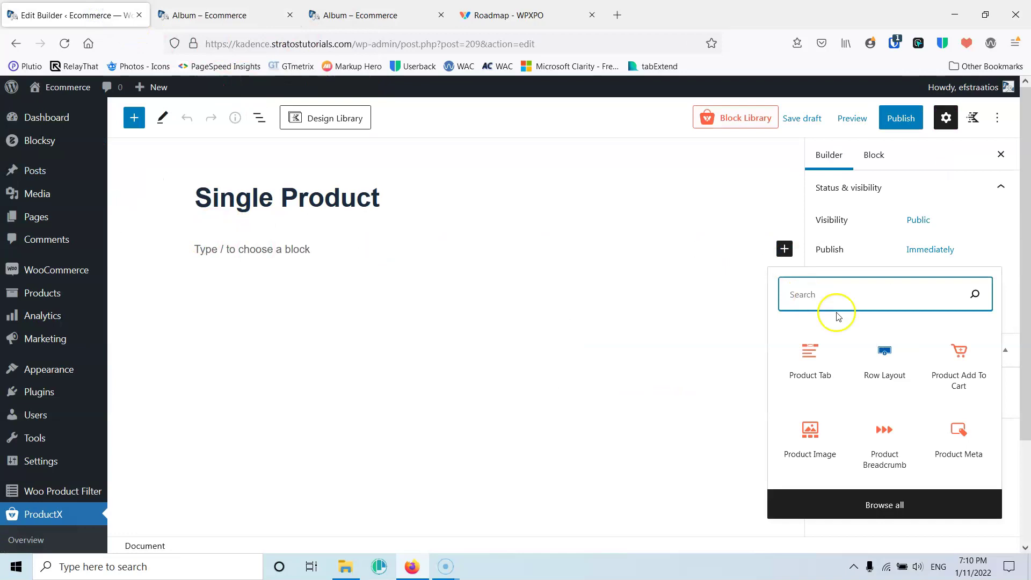
left_click(884, 368)
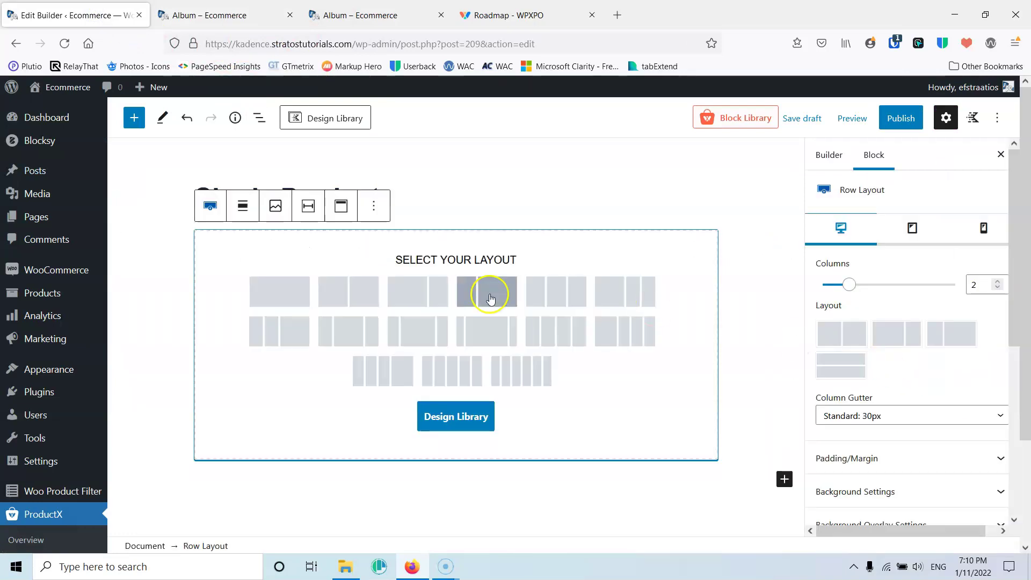
left_click(292, 294)
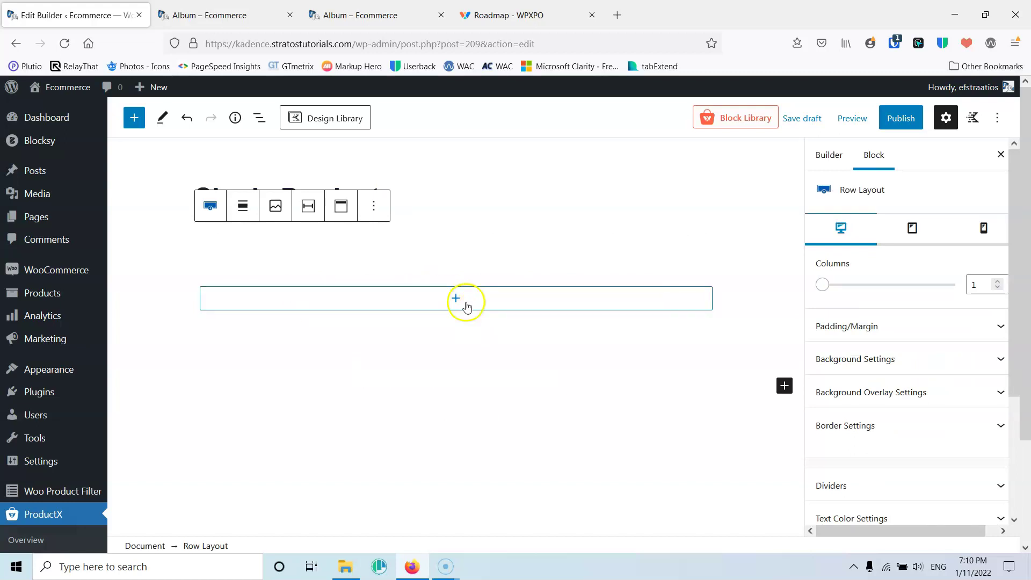
Open the full block library inside the row and scroll to the Single Product blocks.
left_click(455, 298)
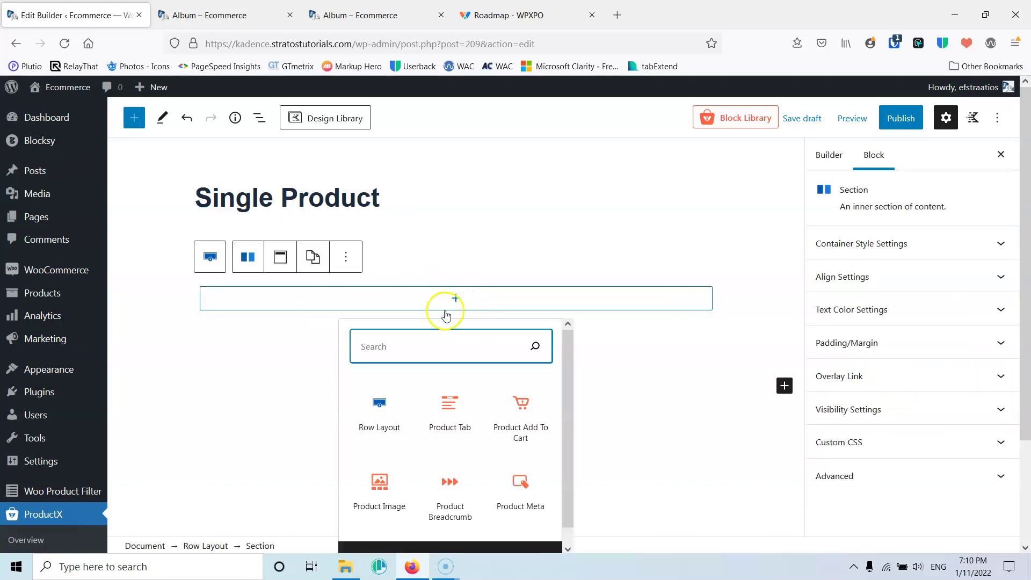
scroll(459, 456, "down", 1)
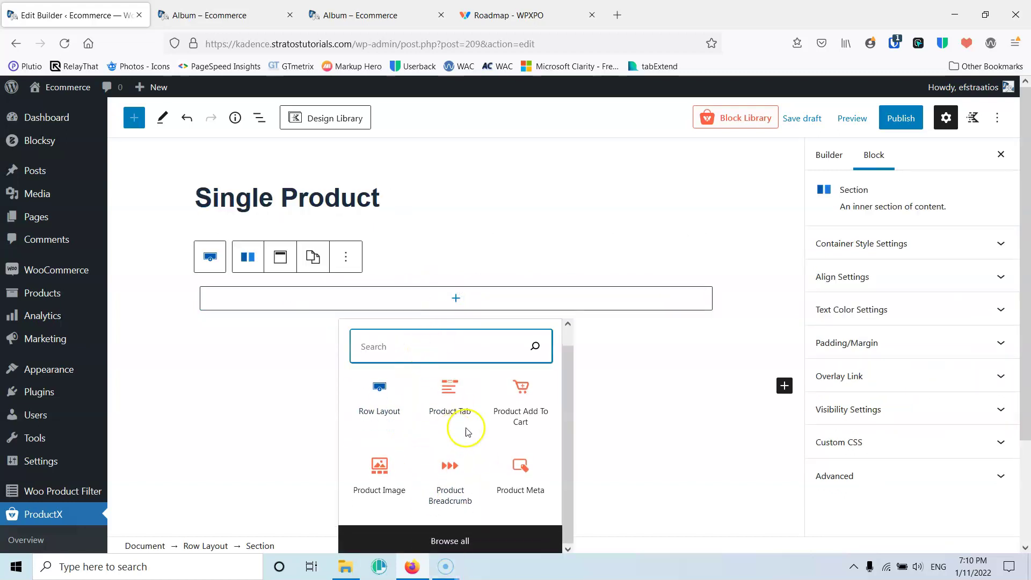
left_click(465, 539)
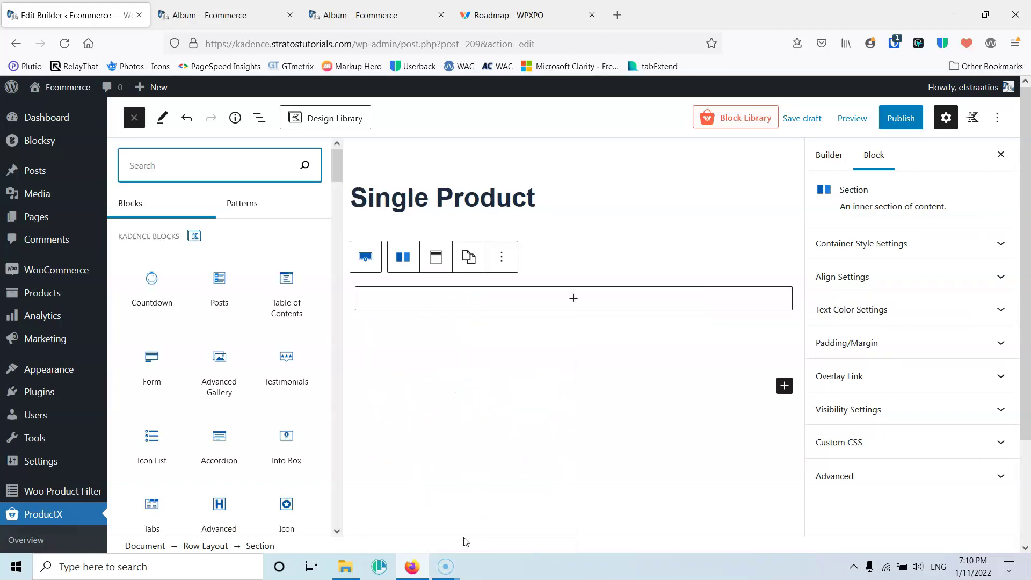
scroll(216, 315, "down", 8)
scroll(216, 301, "down", 6)
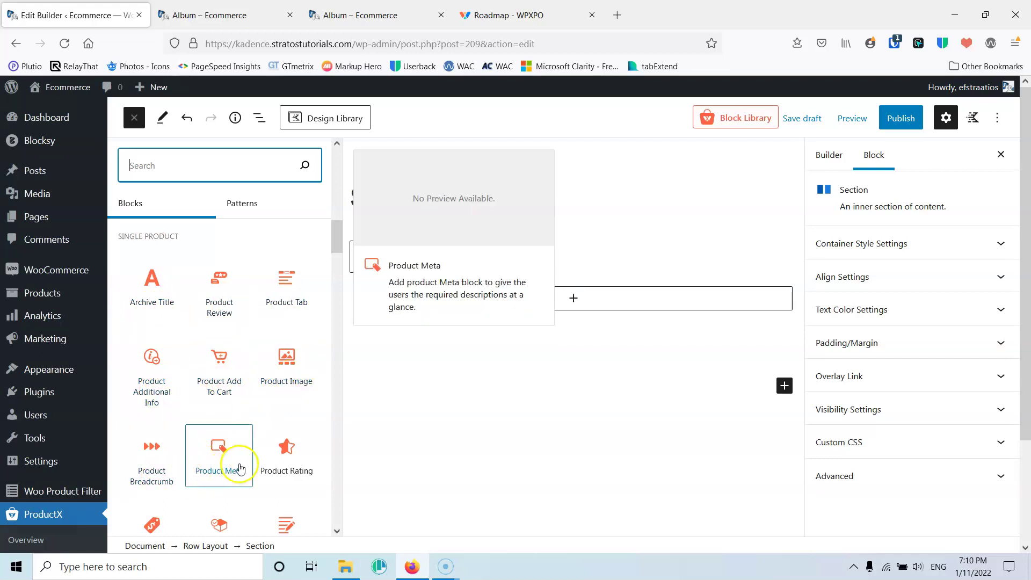
scroll(286, 461, "down", 3)
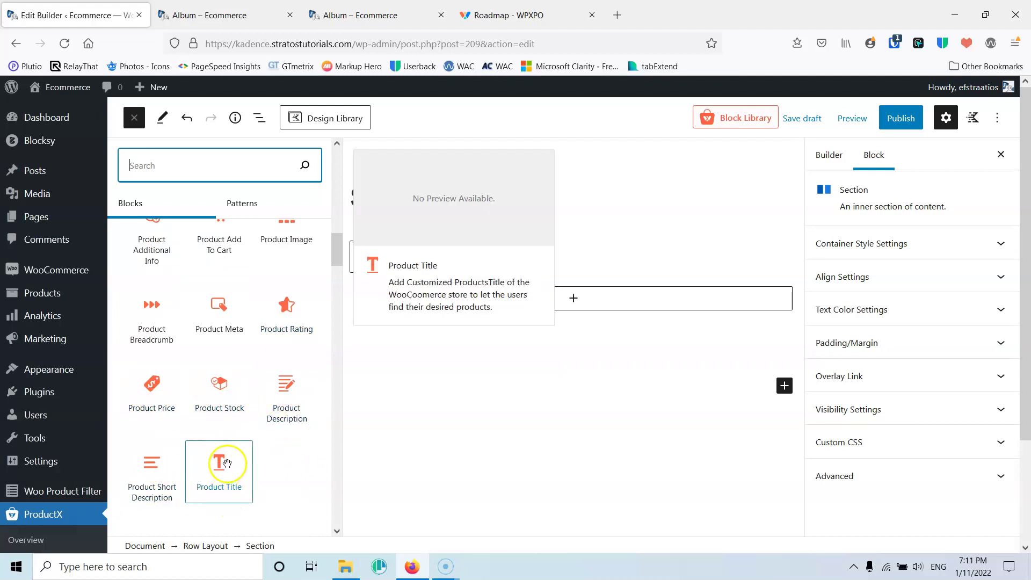
scroll(231, 451, "down", 4)
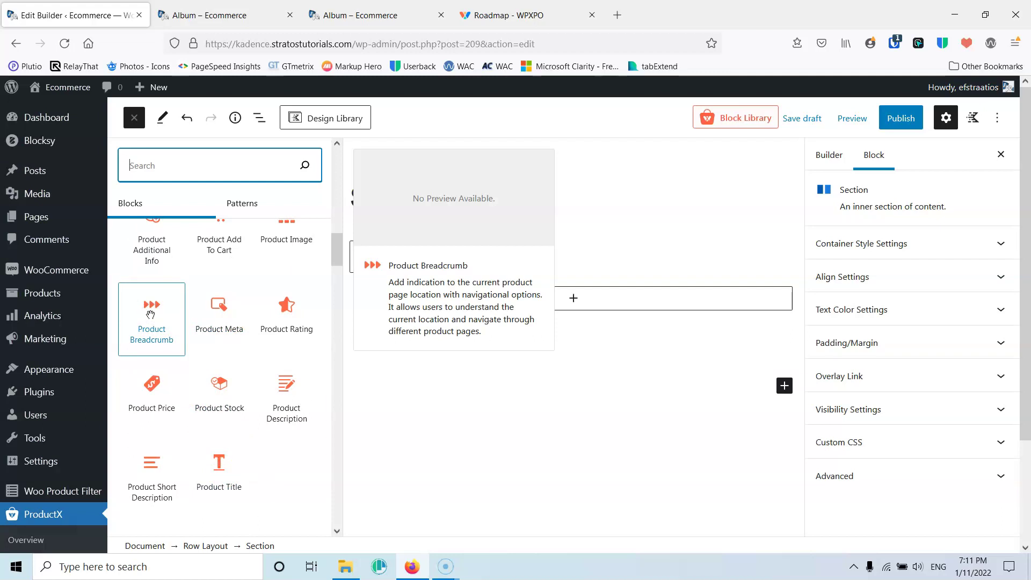
Add a Product Breadcrumb block to the row and centre its alignment.
left_click(150, 314)
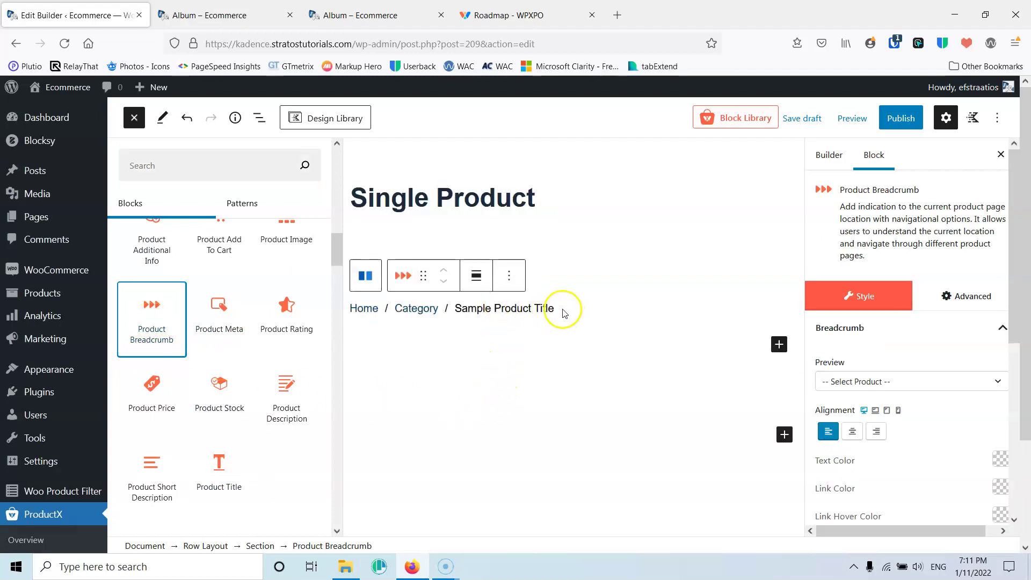
left_click(522, 313)
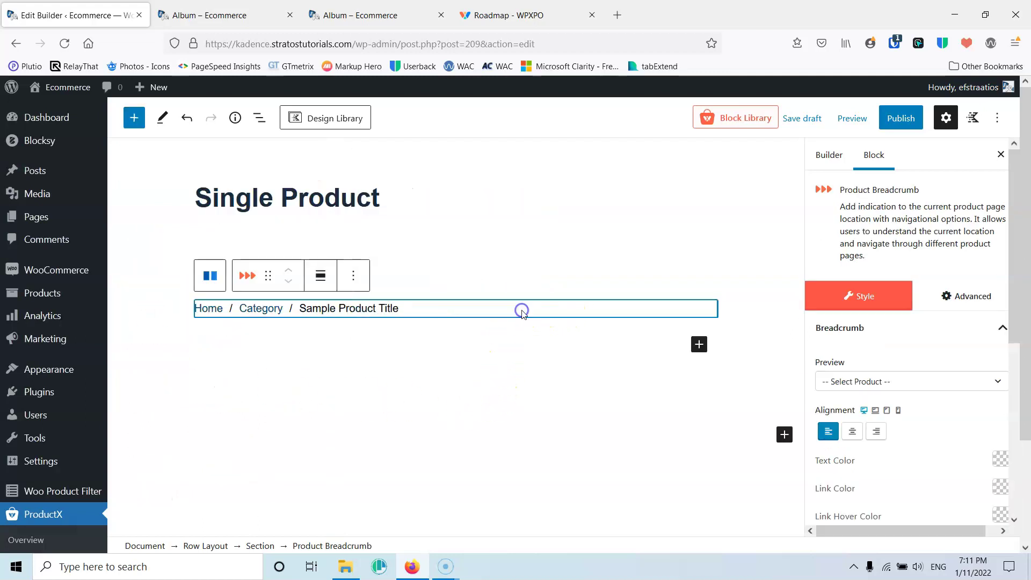
left_click(324, 282)
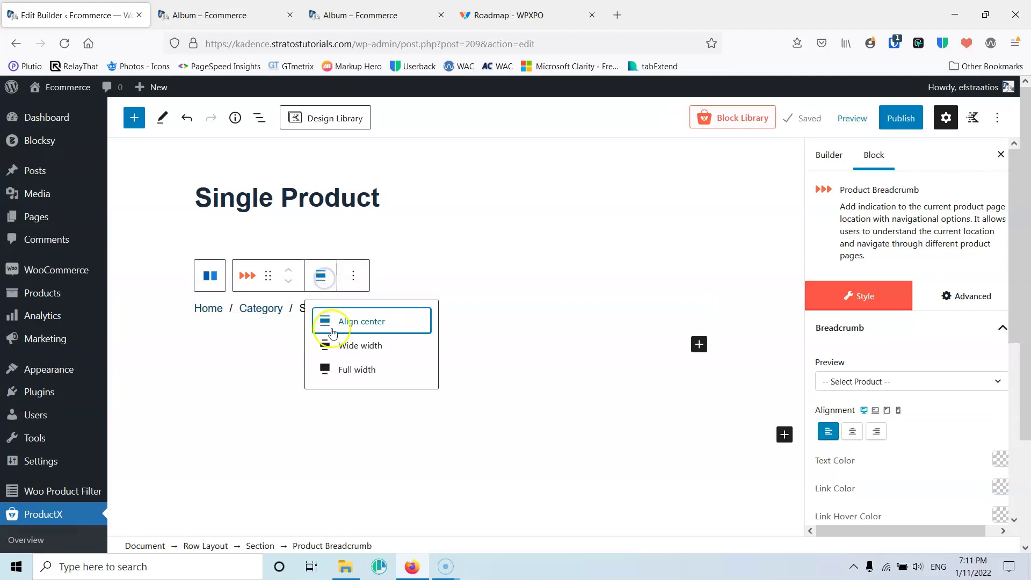
left_click(276, 316)
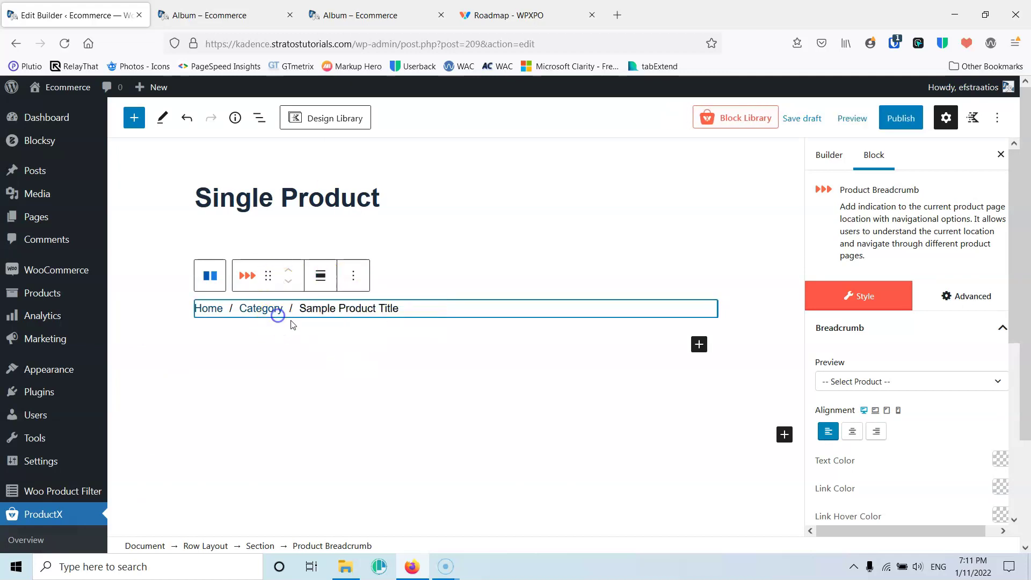
left_click(852, 433)
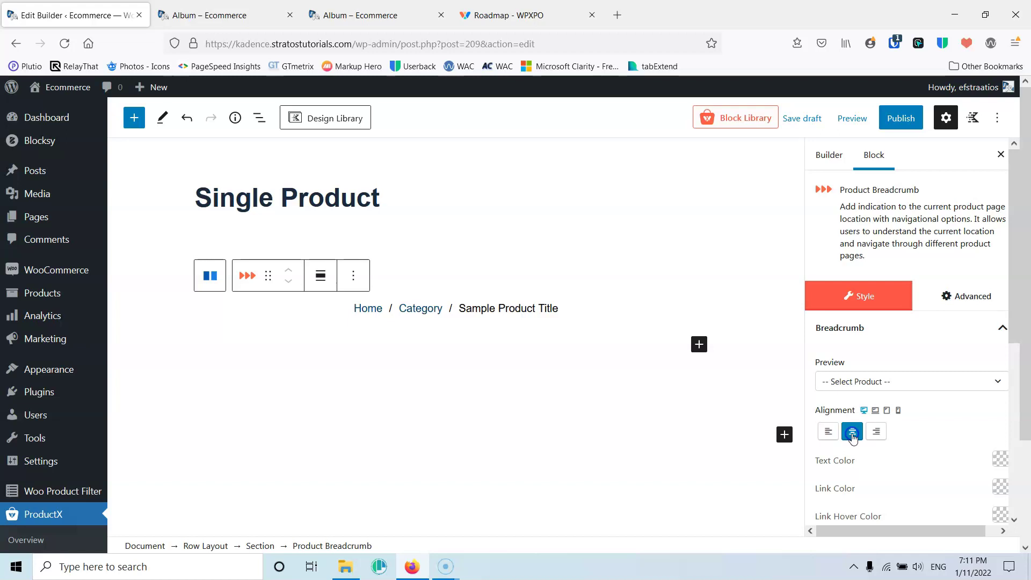
Preview the breadcrumb with T-Shirt with Logo and drag the row's top padding to zero.
scroll(877, 345, "down", 3)
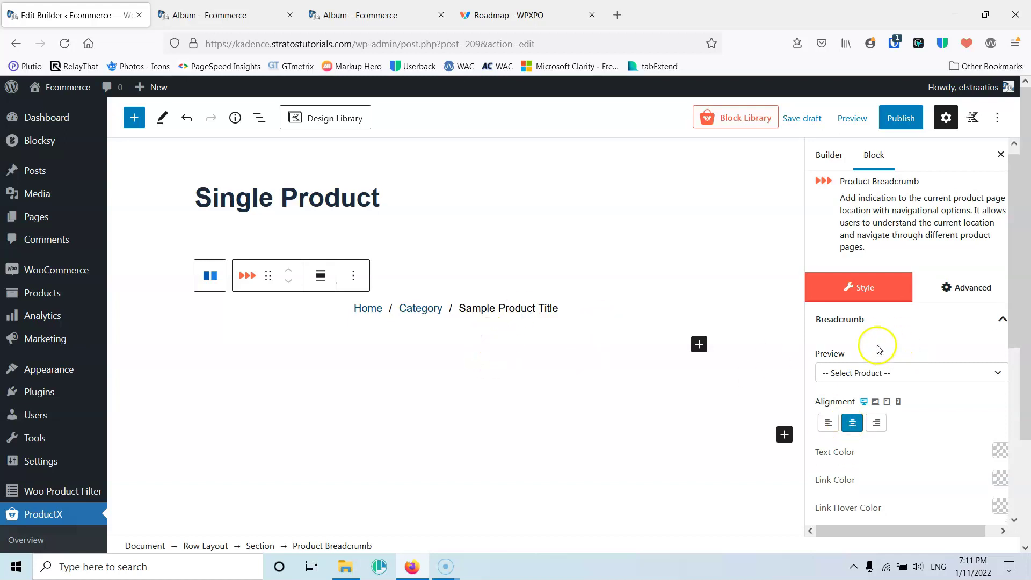
left_click(887, 241)
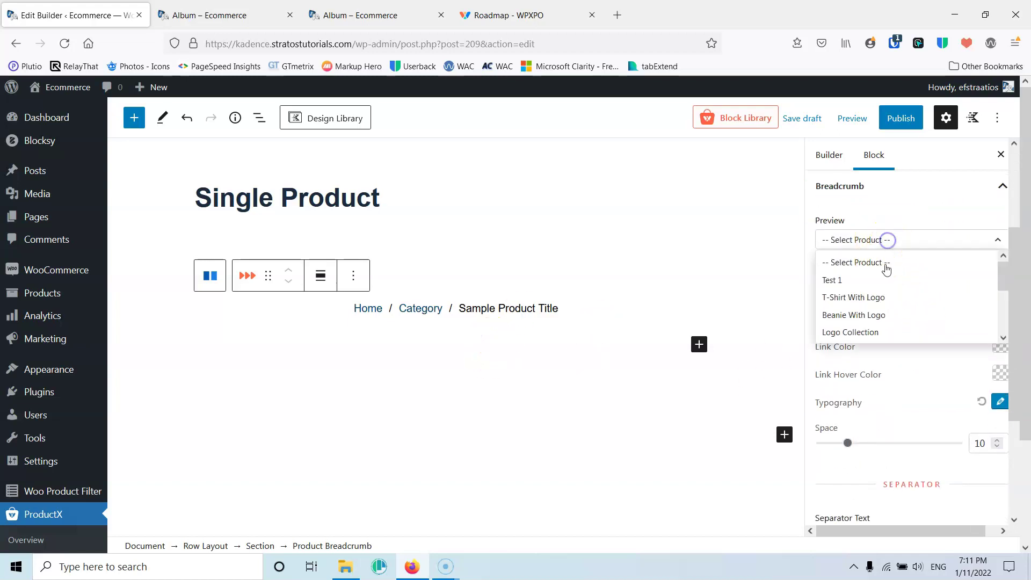
left_click(870, 298)
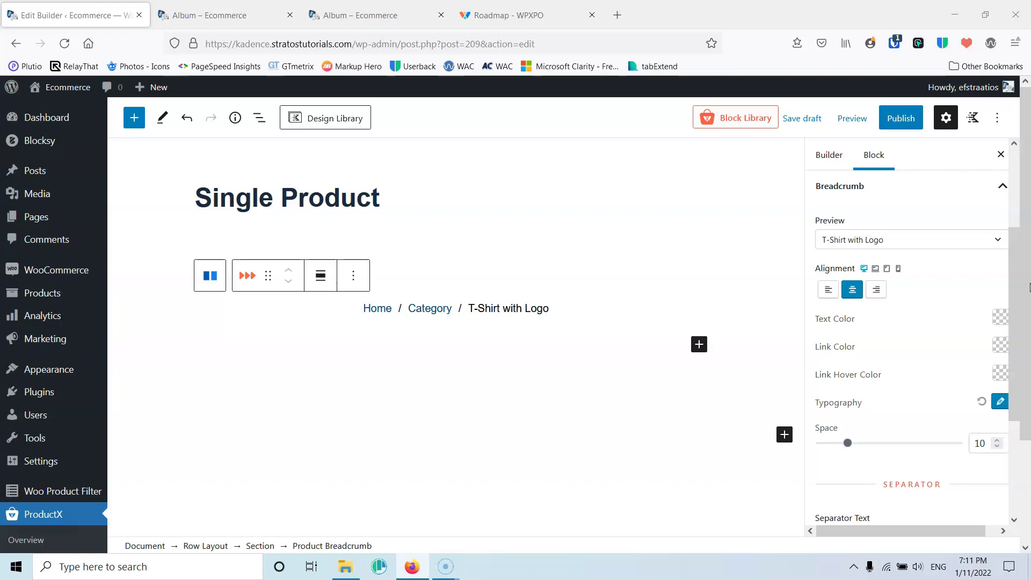
left_click(535, 274)
mouse_move(505, 270)
left_mouse_down()
mouse_move(467, 256)
mouse_move(490, 323)
mouse_move(494, 257)
left_mouse_up()
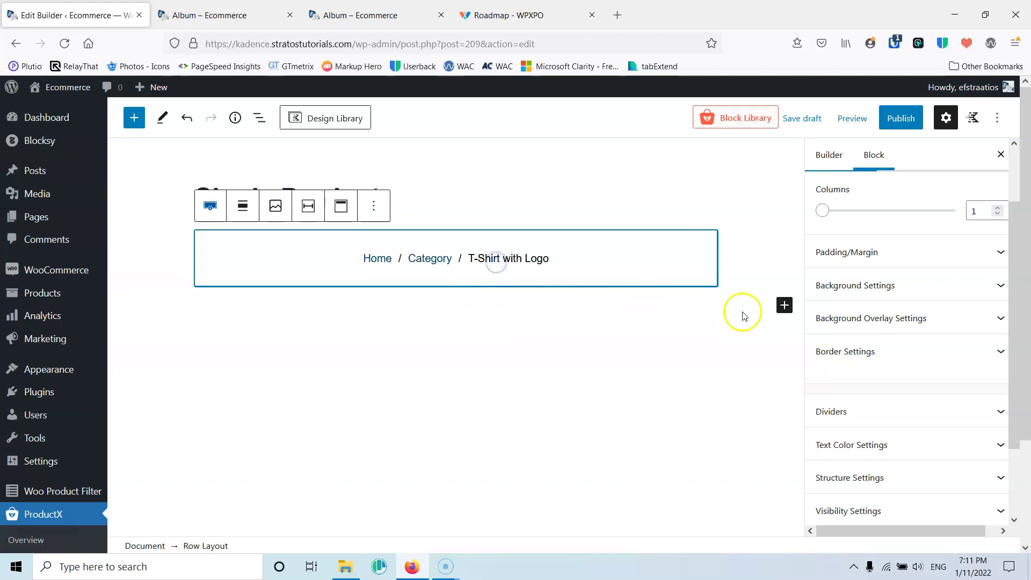
Add a 33/66 Row Layout below the breadcrumb and resize its columns to 40% / 60%.
left_click(785, 306)
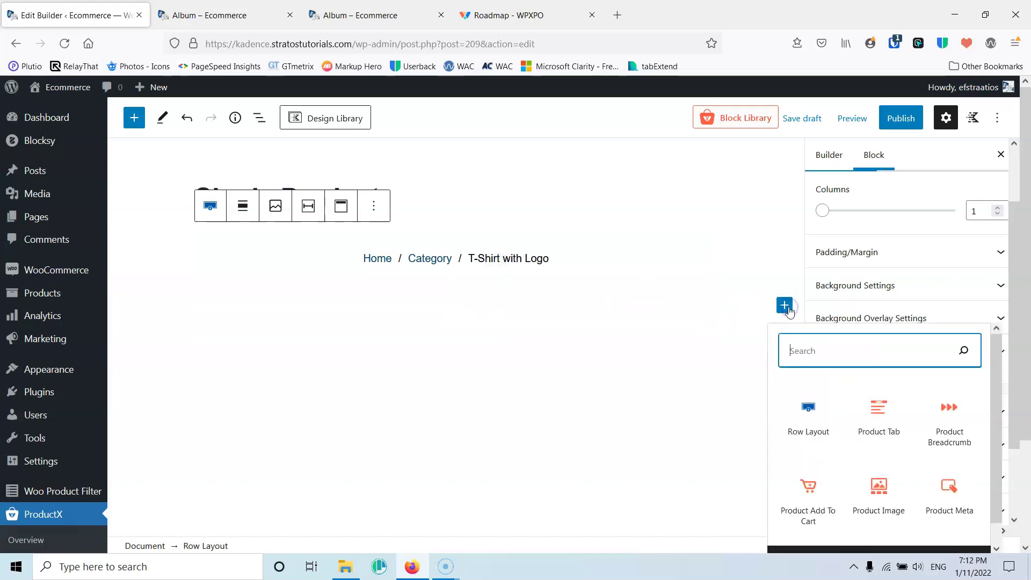
left_click(799, 414)
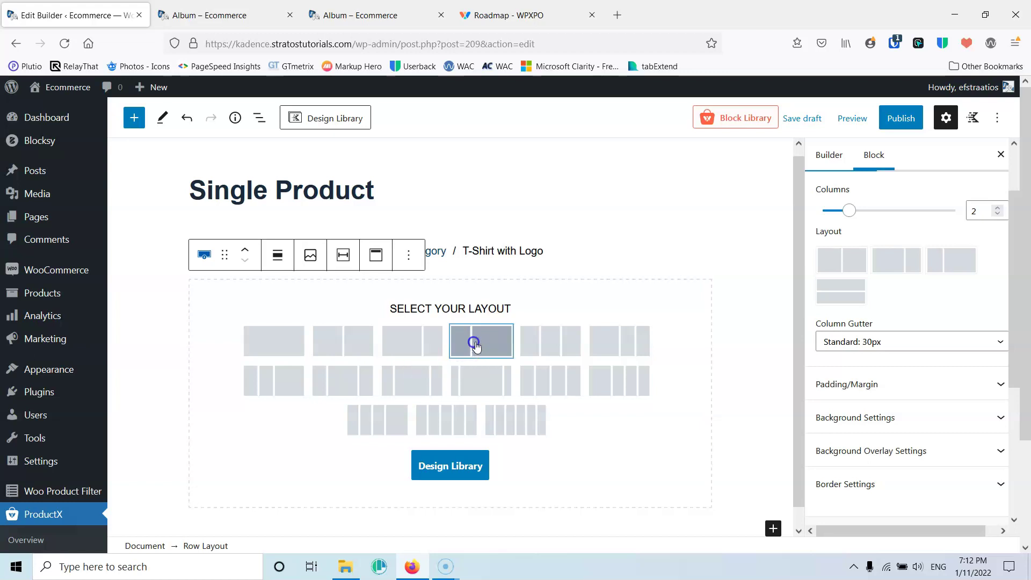
left_click(475, 344)
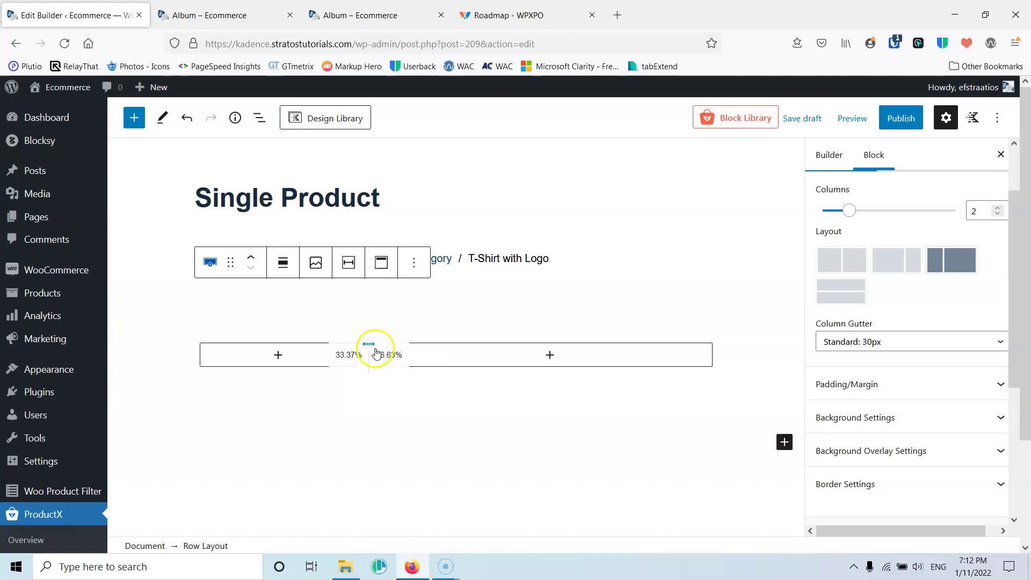
left_click_drag(371, 397, 370, 396)
left_click_drag(368, 354, 403, 355)
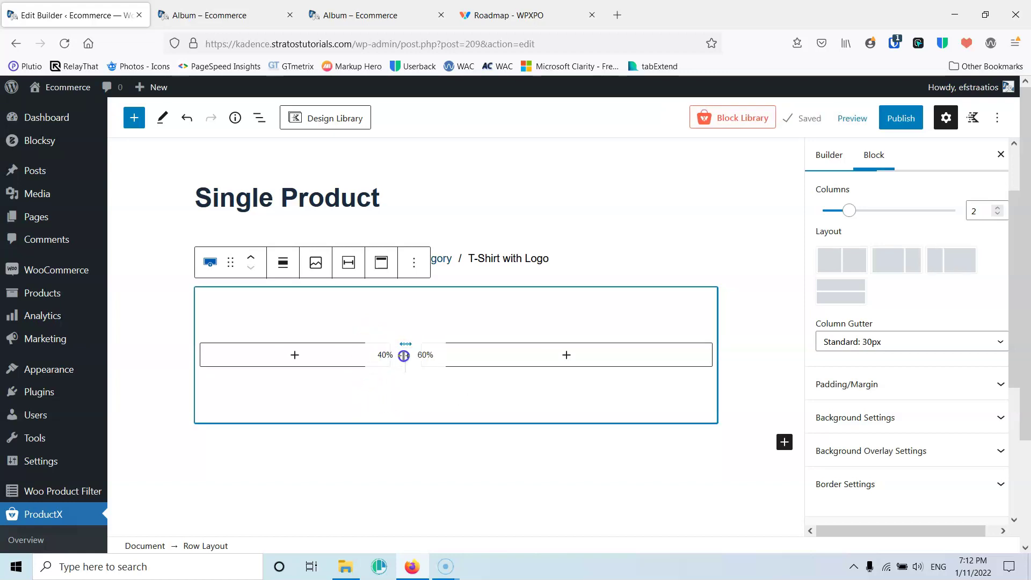
Add a Product Image block to the 40% column, previewing T-Shirt With Logo with its SALE! badge.
left_click(296, 355)
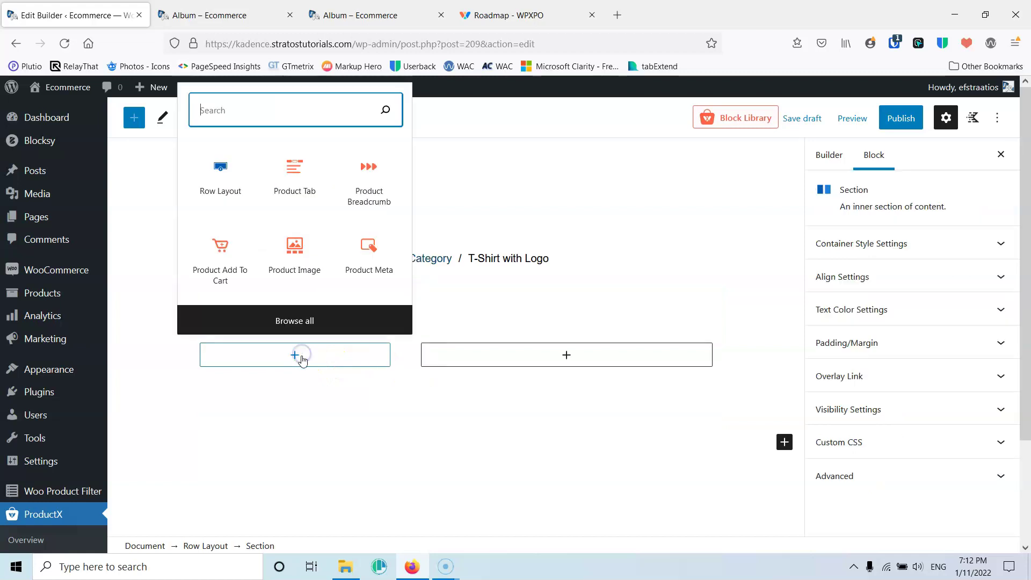
left_click(299, 252)
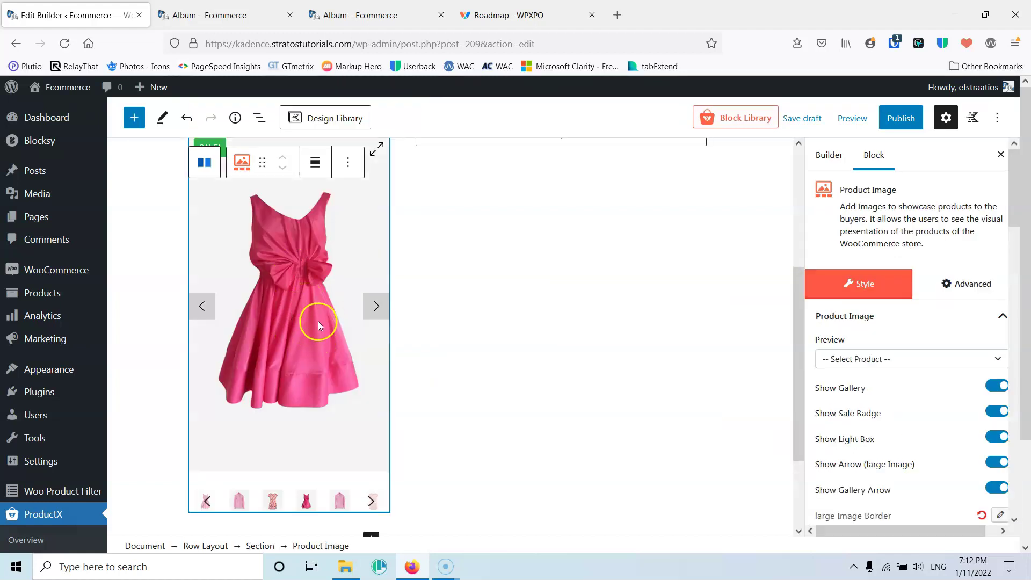
left_click(857, 359)
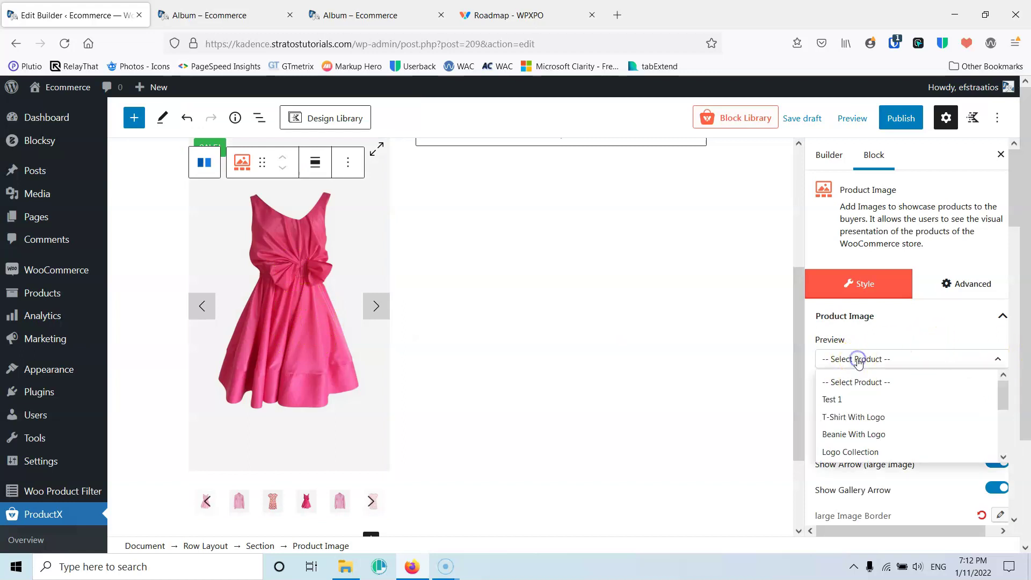
left_click(870, 417)
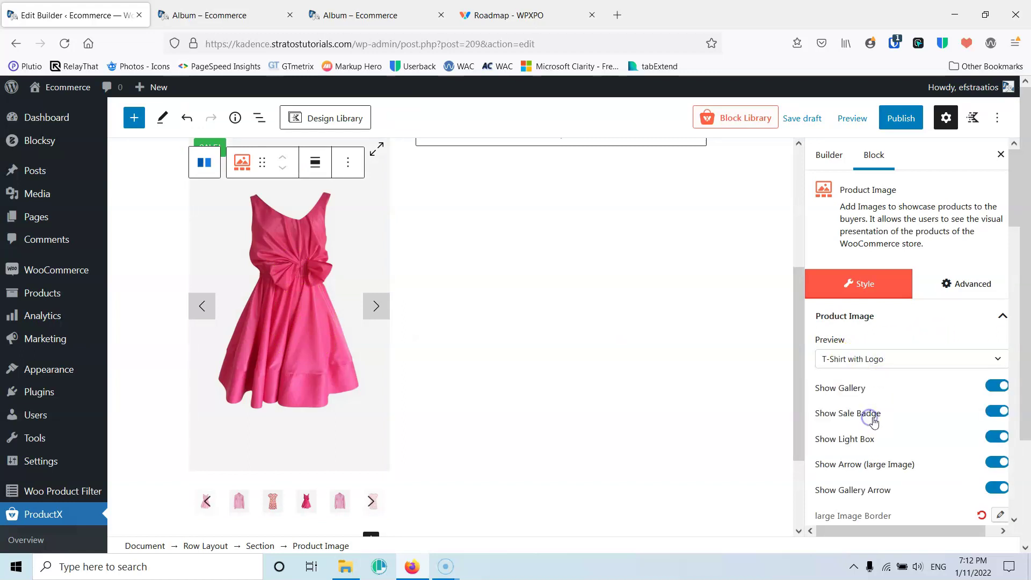
left_click(140, 263)
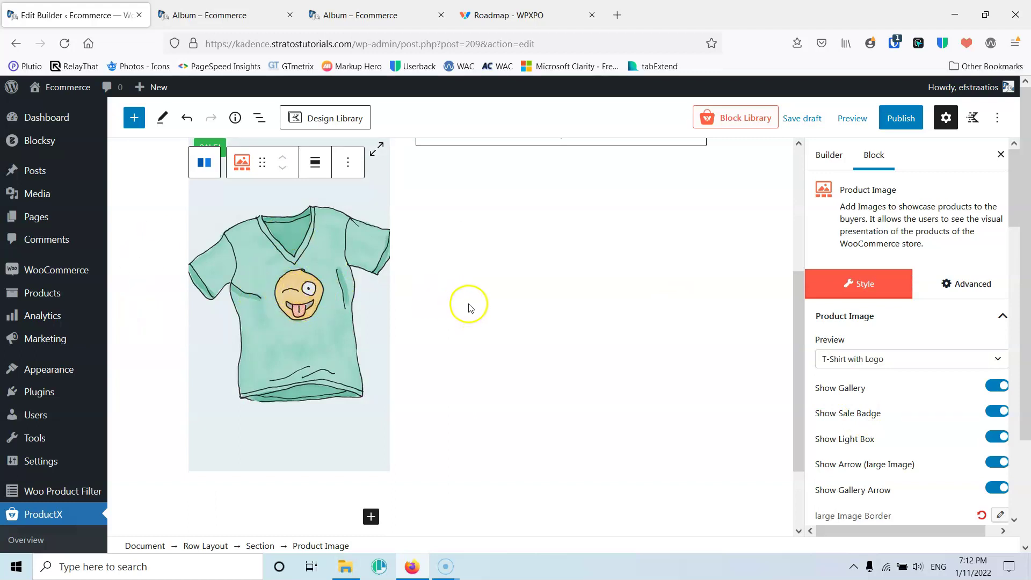
scroll(351, 293, "down", 3)
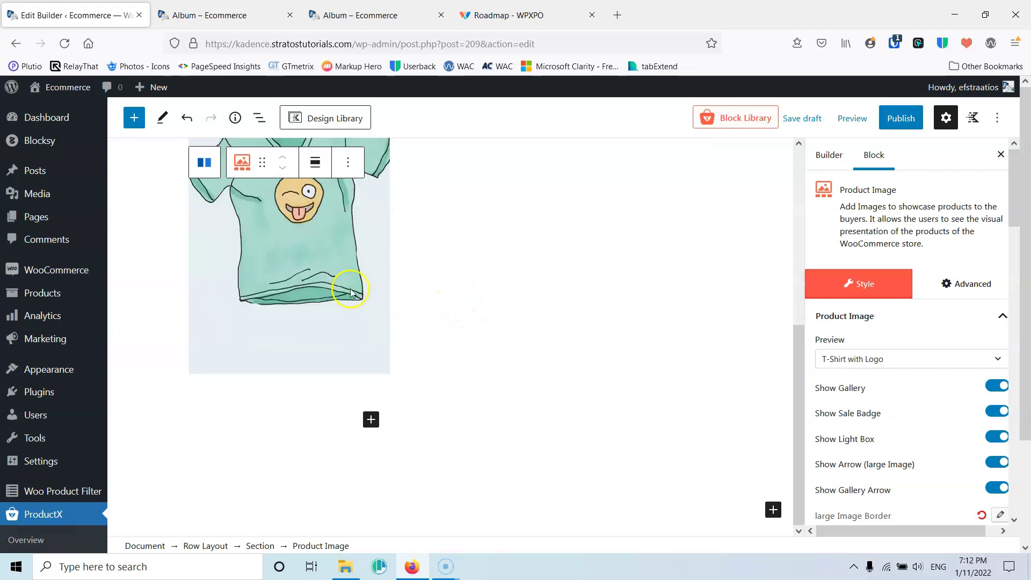
scroll(387, 285, "up", 4)
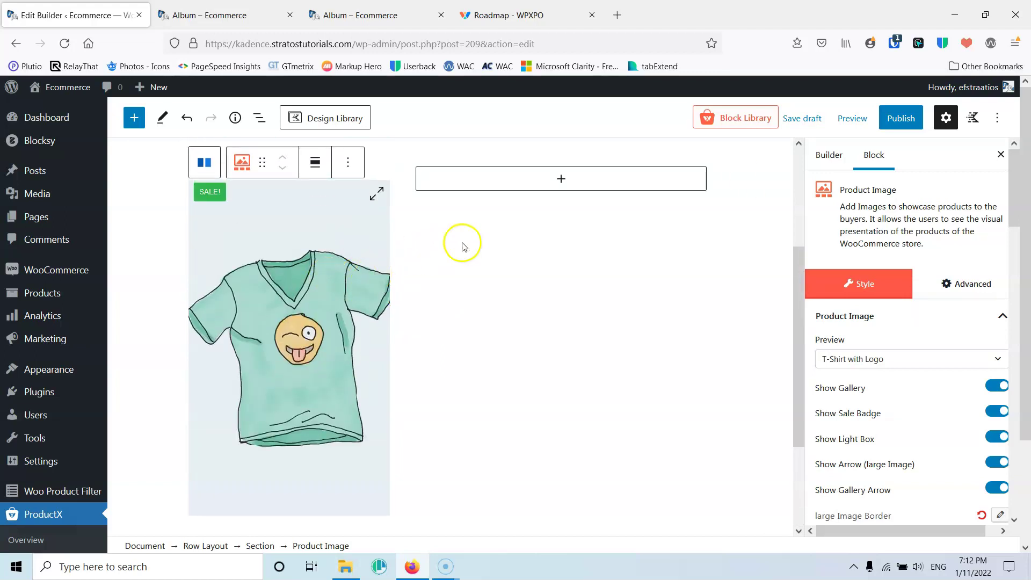
left_click(899, 117)
Publish the template, reload the Album product page to check the new layout, then return to the builder.
left_click(896, 114)
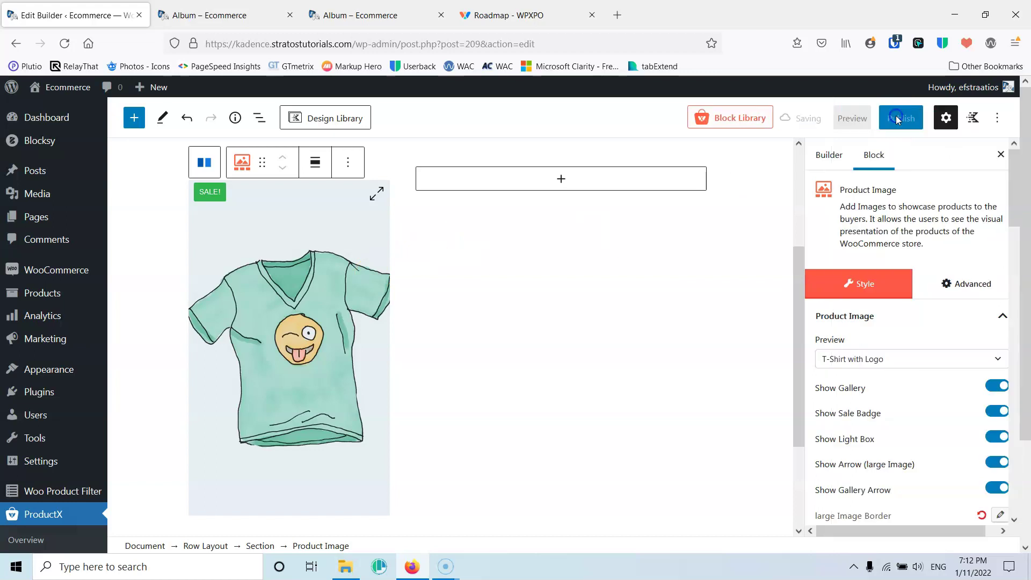
left_click(204, 15)
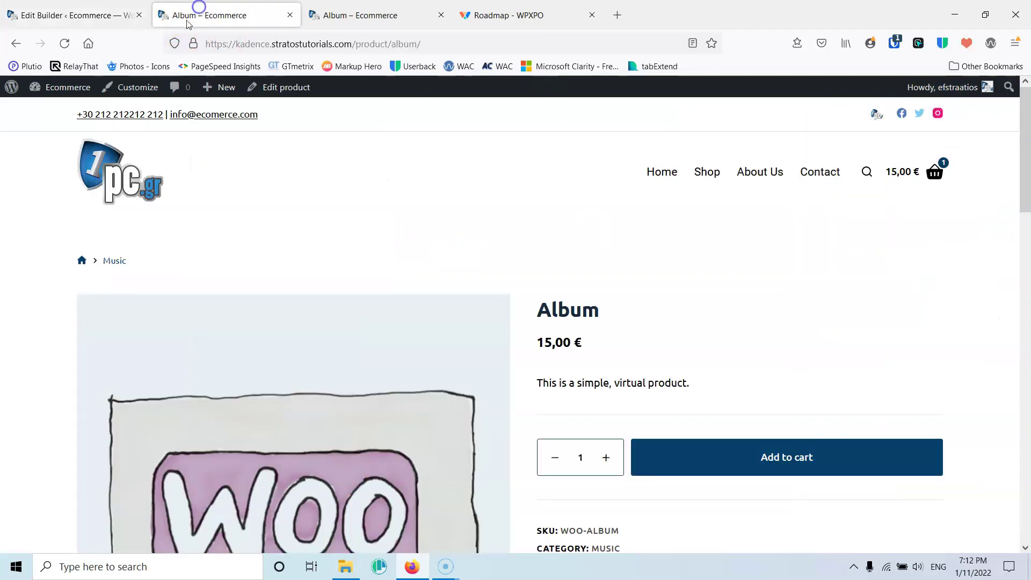
left_click(65, 44)
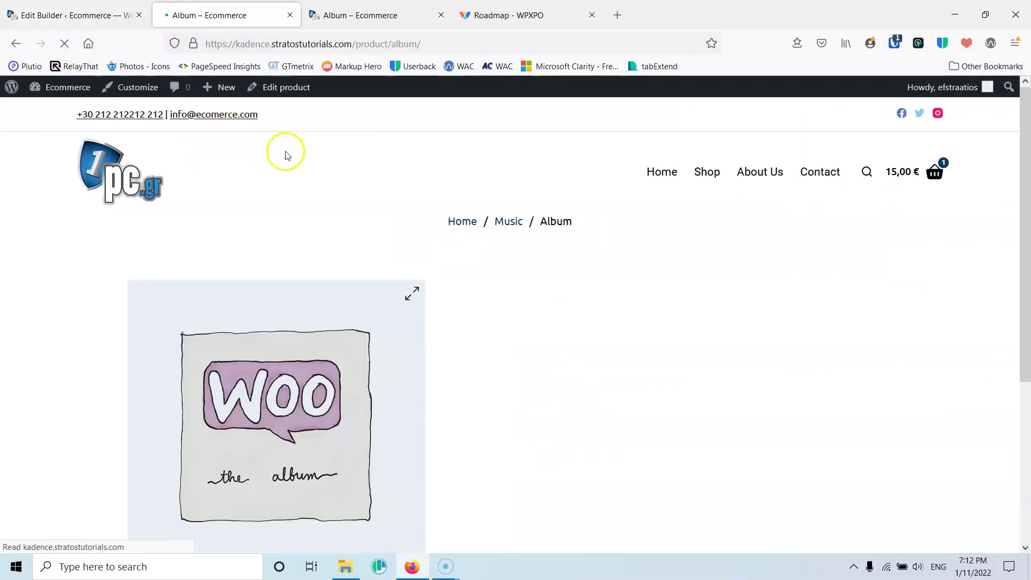
scroll(316, 201, "down", 3)
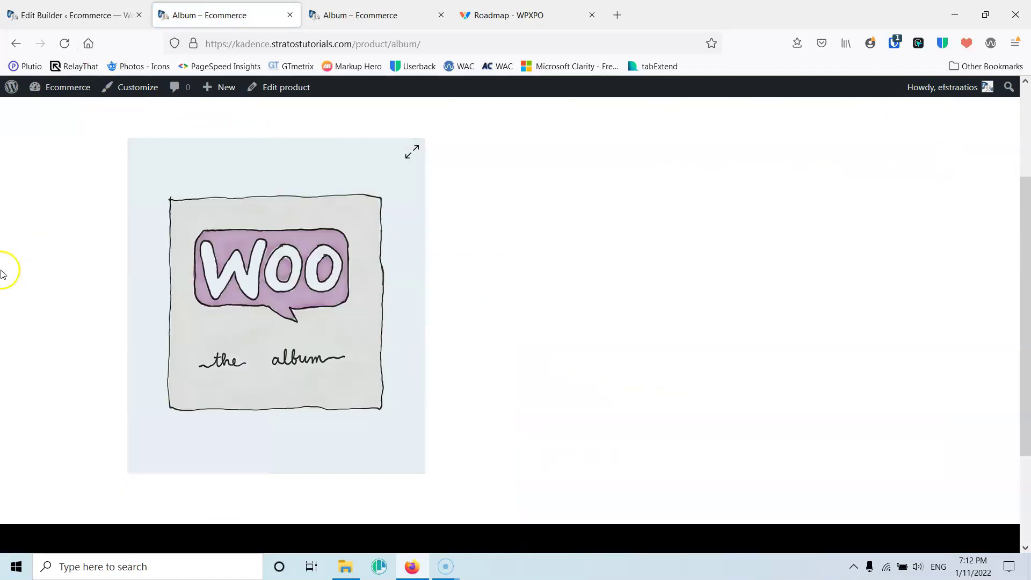
scroll(102, 268, "up", 3)
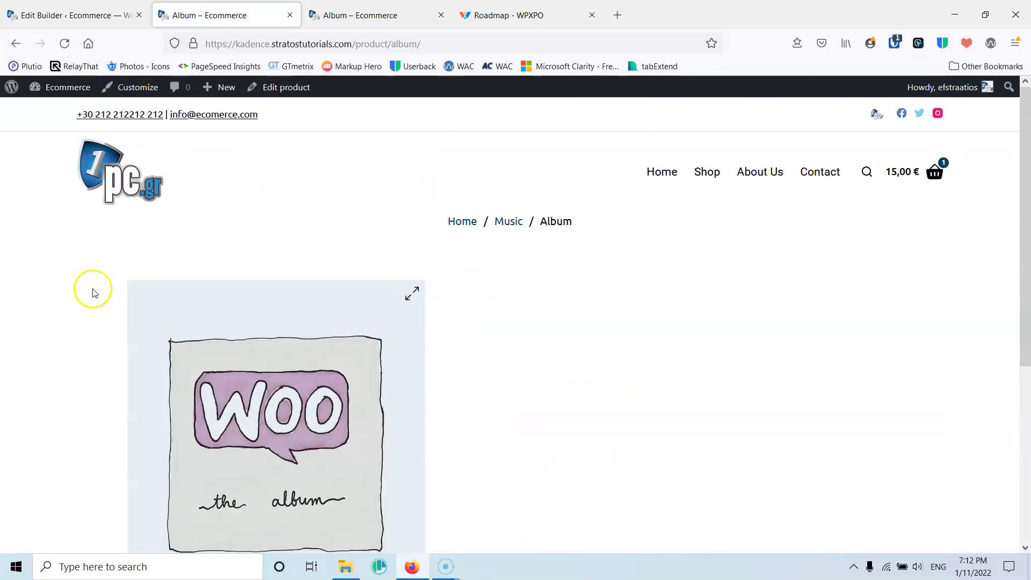
left_click(78, 5)
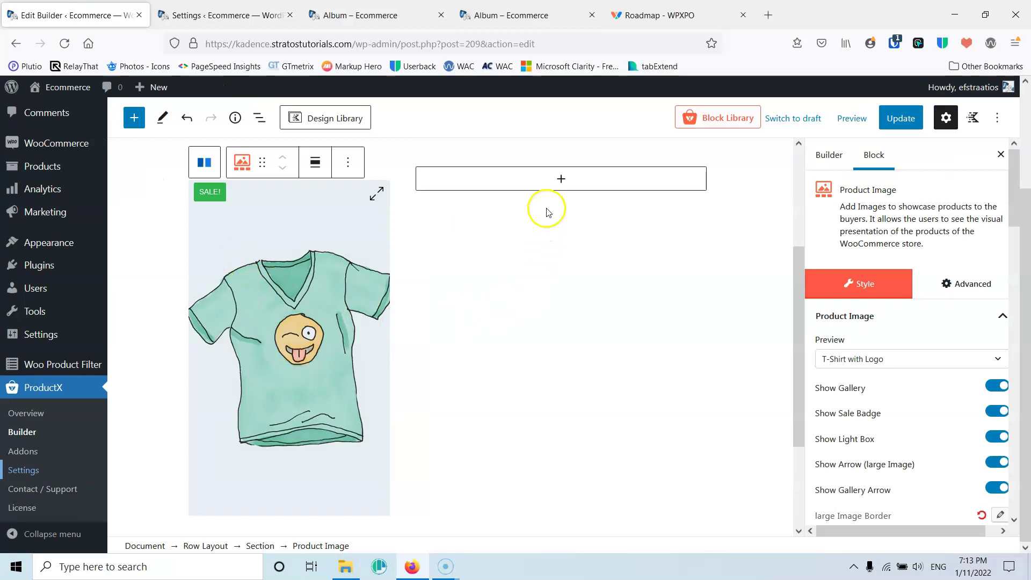
Stack Product Title, a Spacer/Divider and Product Price blocks in the 60% column.
left_click(559, 179)
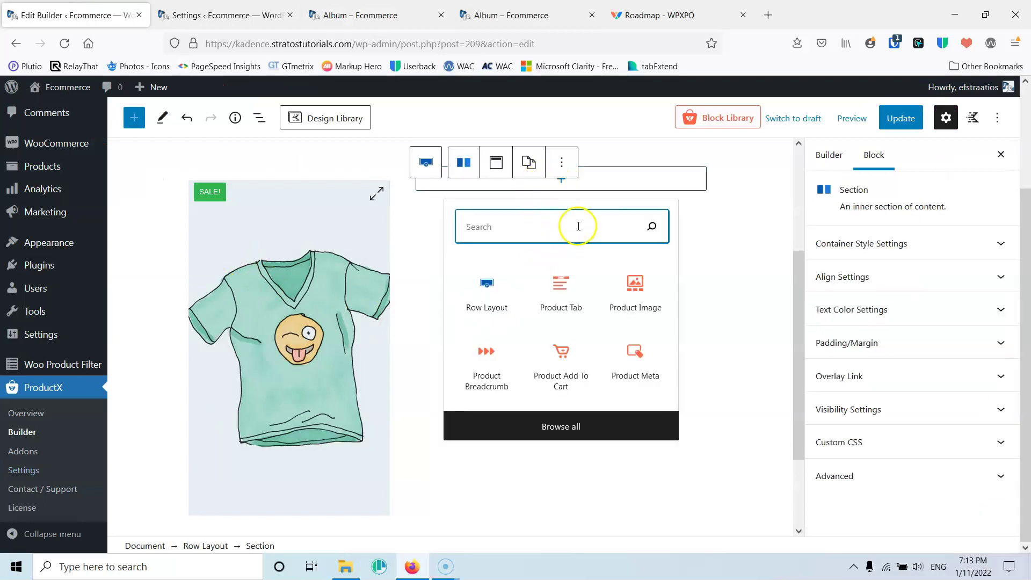
type("Tit")
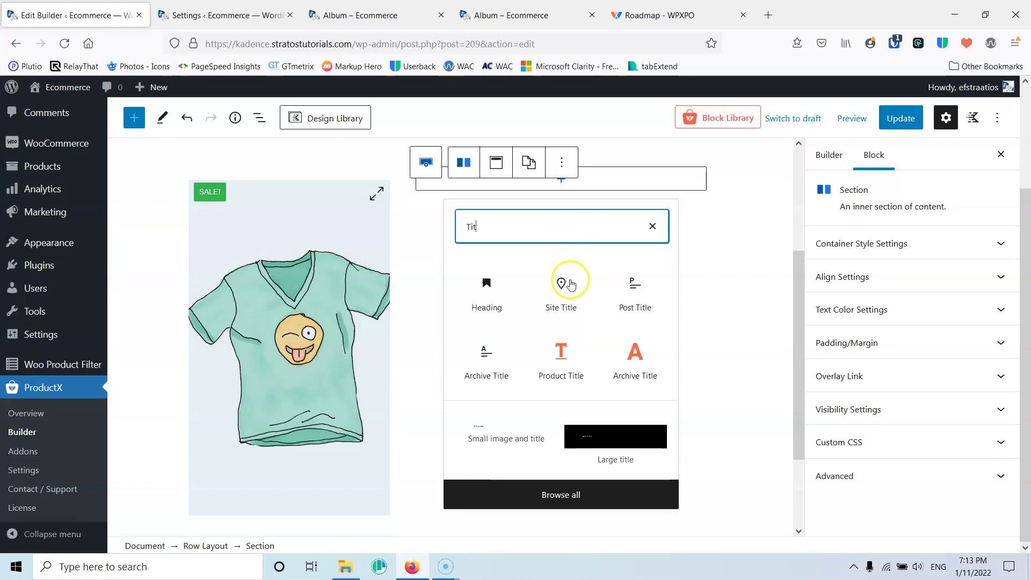
left_click(561, 349)
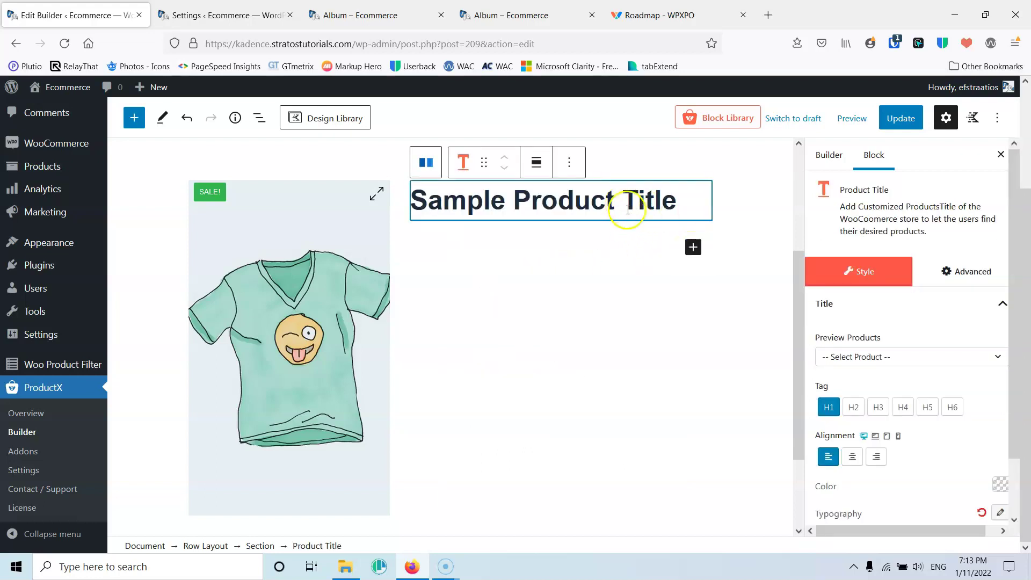
left_click(693, 248)
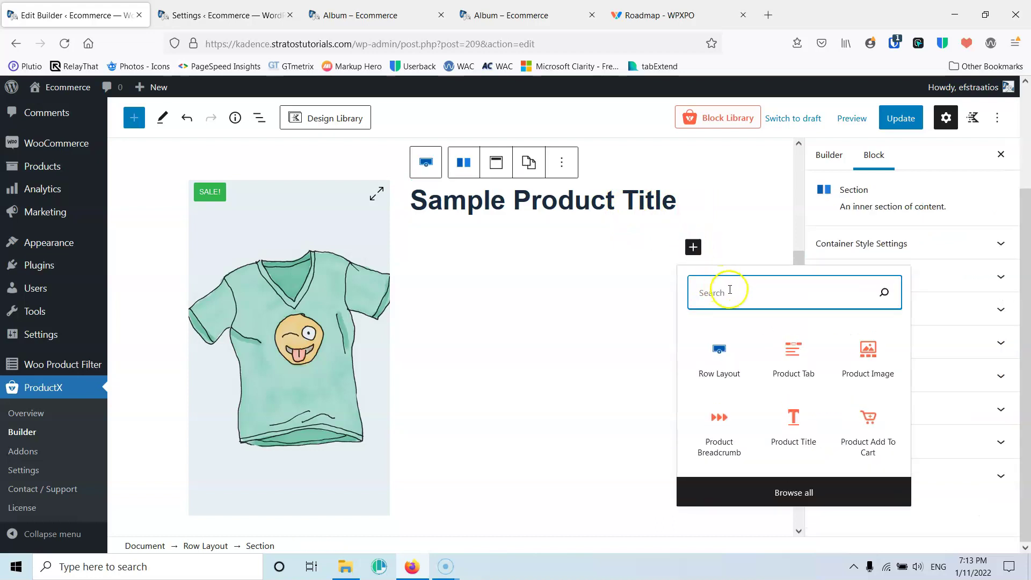
type("dev")
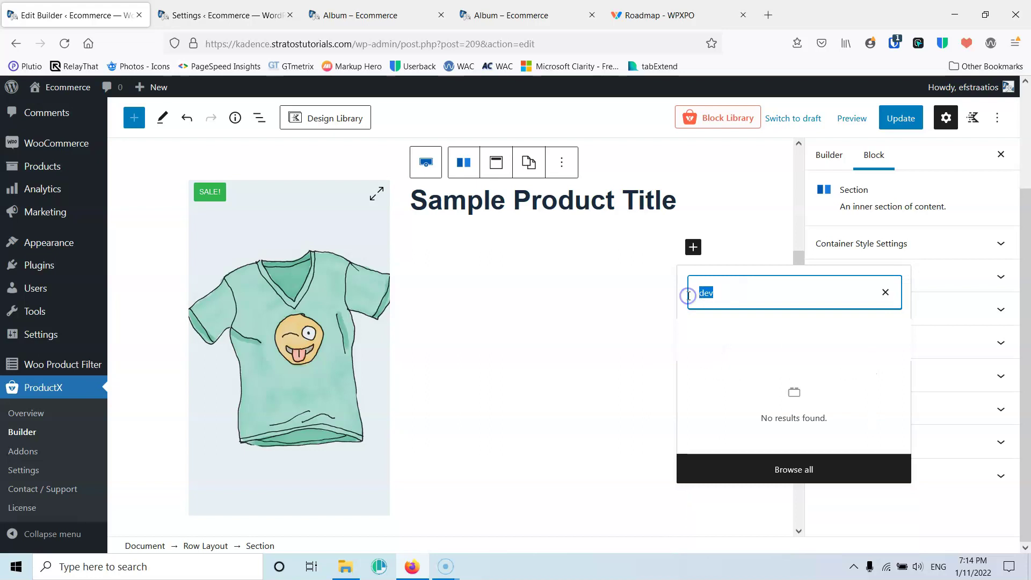
type("div")
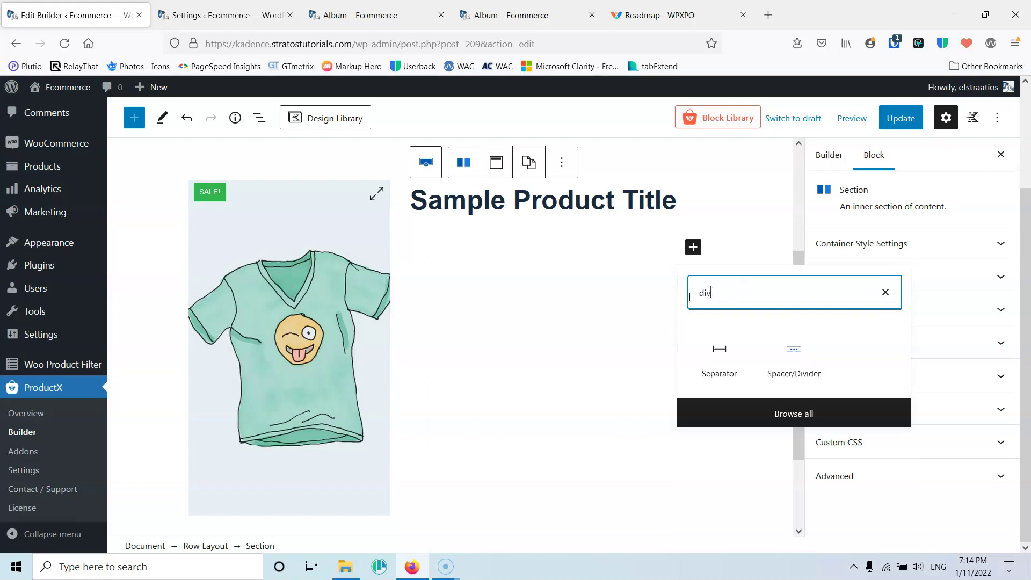
left_click(794, 347)
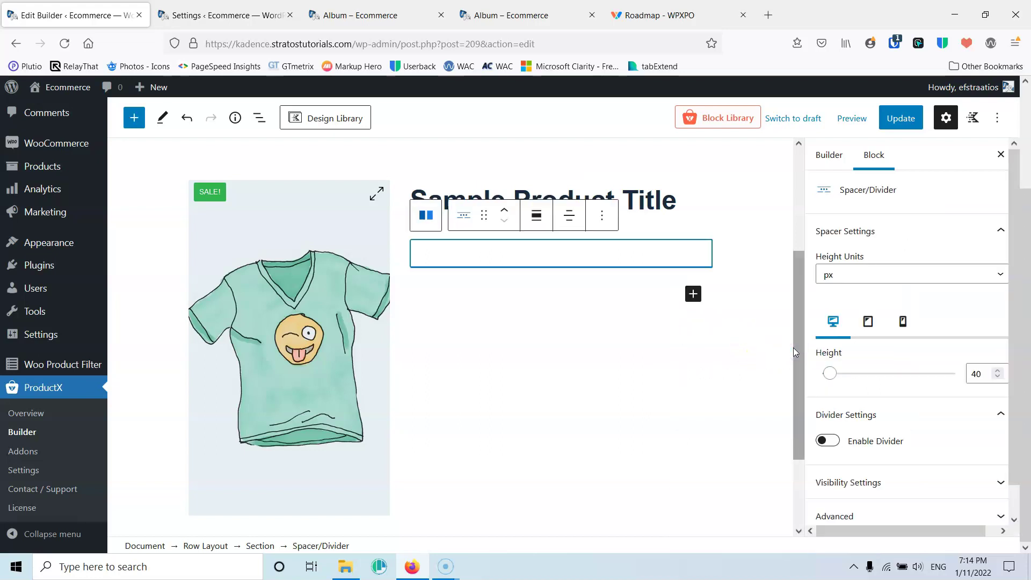
left_click(693, 295)
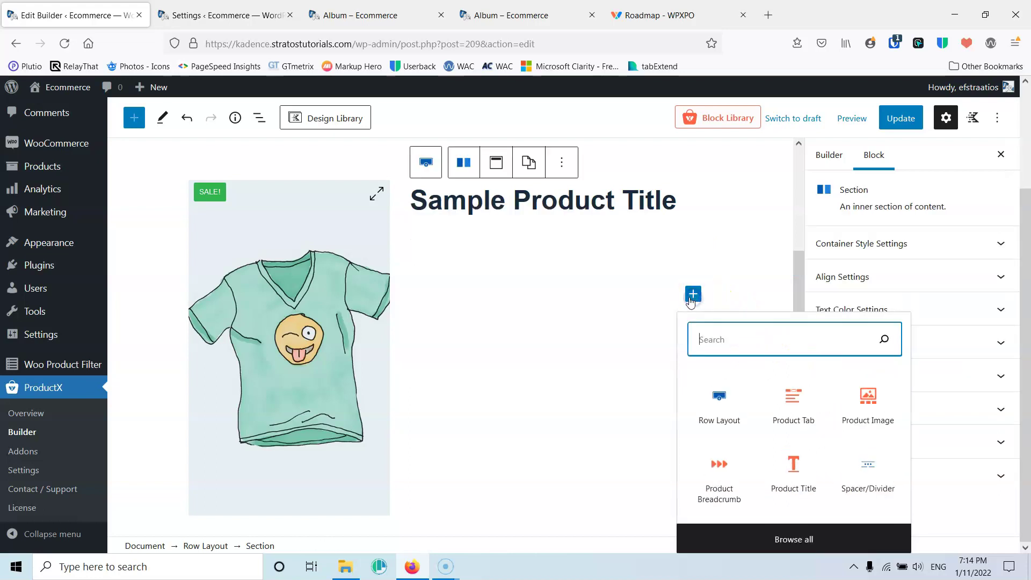
type("pri")
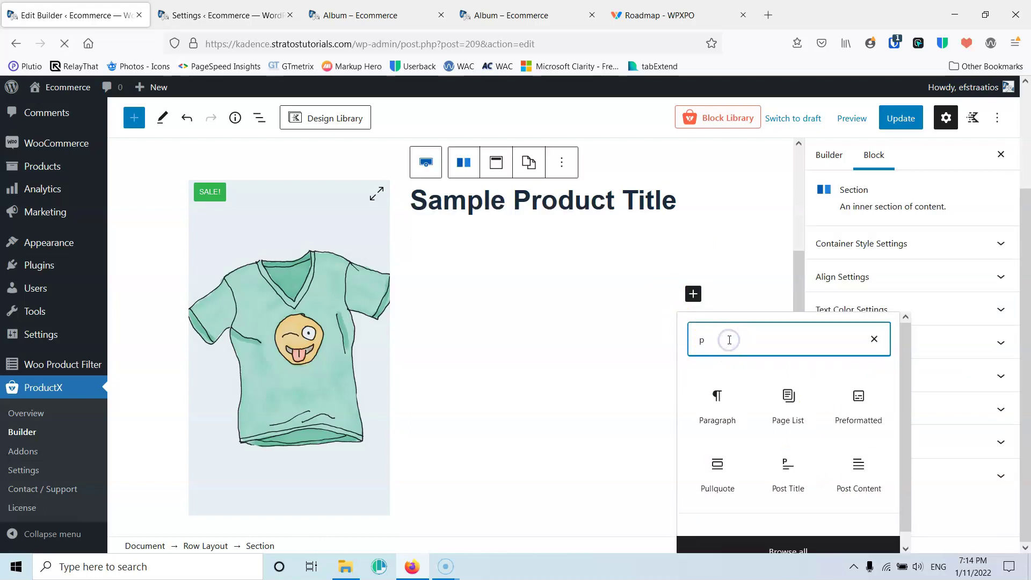
left_click(723, 398)
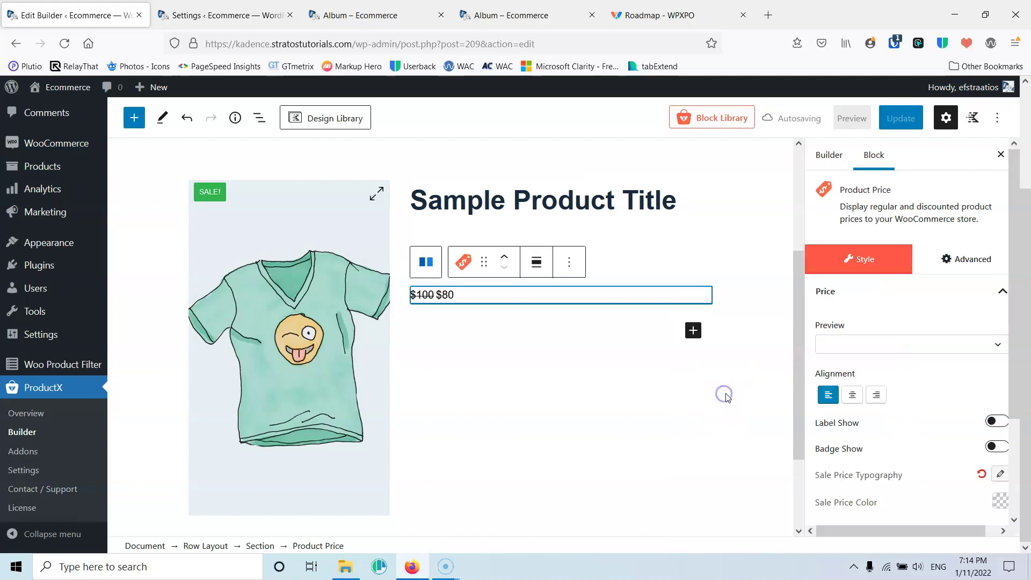
Add Product Short Description, another Spacer/Divider and Product Add To Cart below the price.
left_click(693, 332)
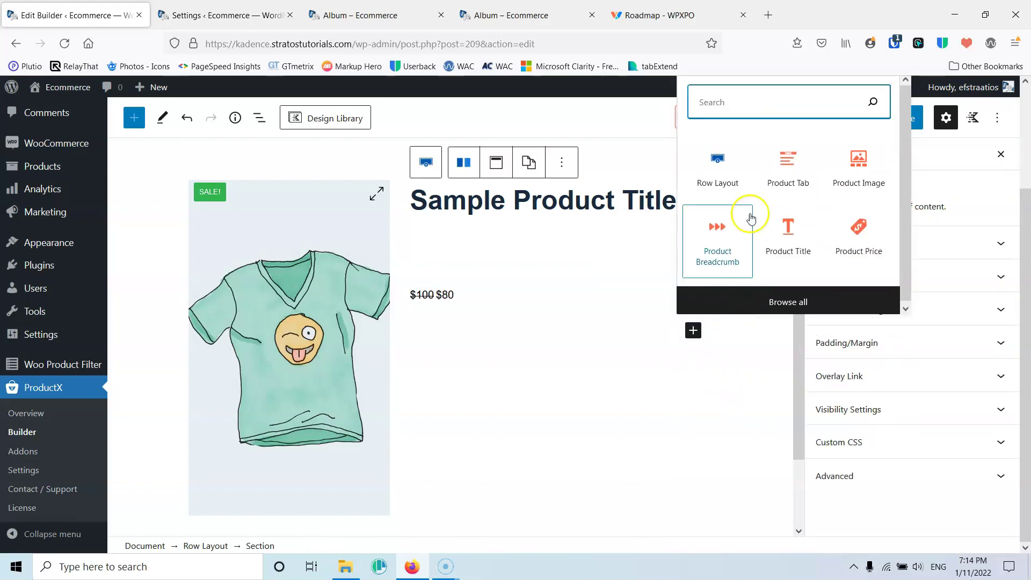
left_click(761, 109)
type("shi")
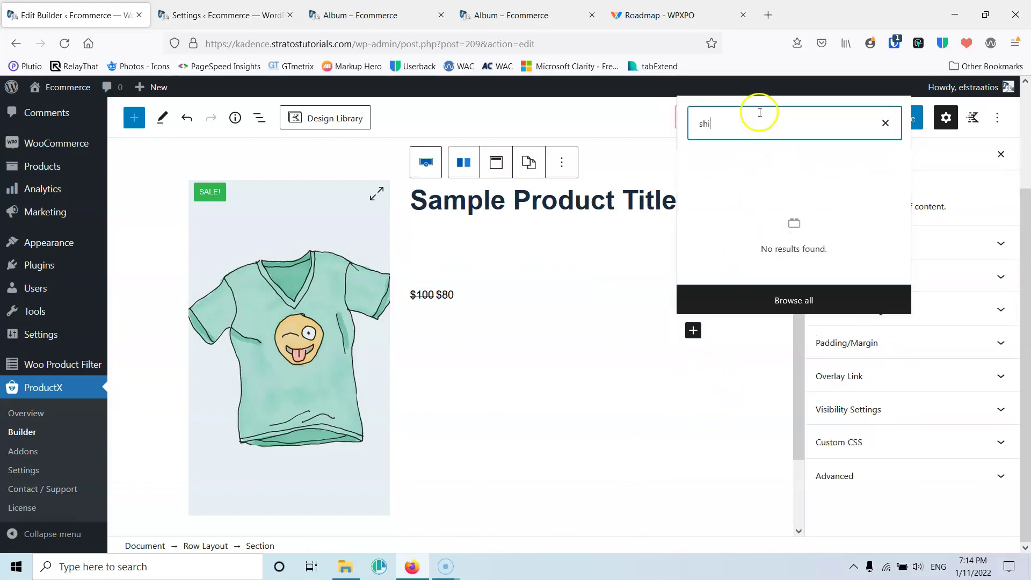
key("BackSpace")
type("o")
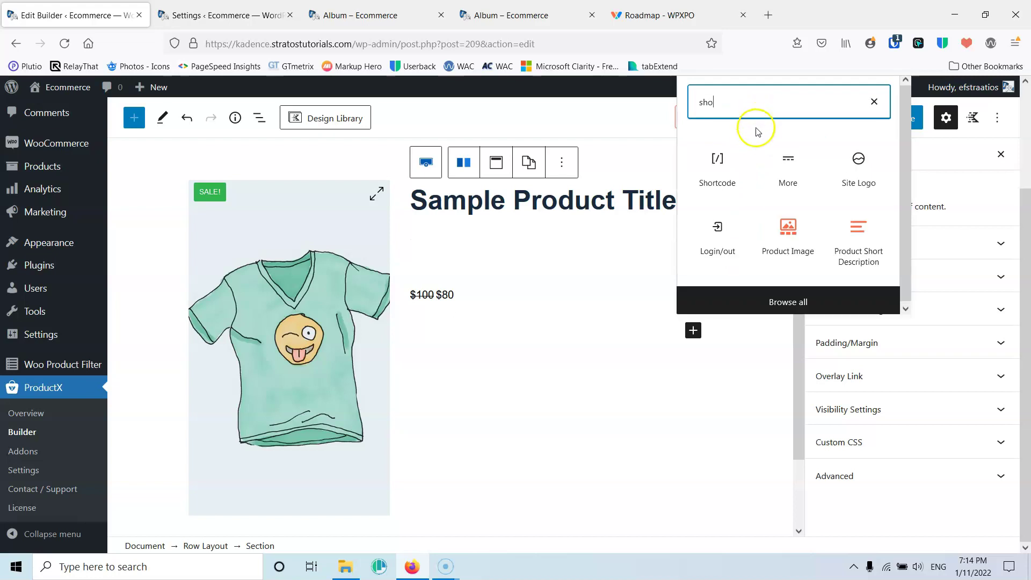
left_click(851, 234)
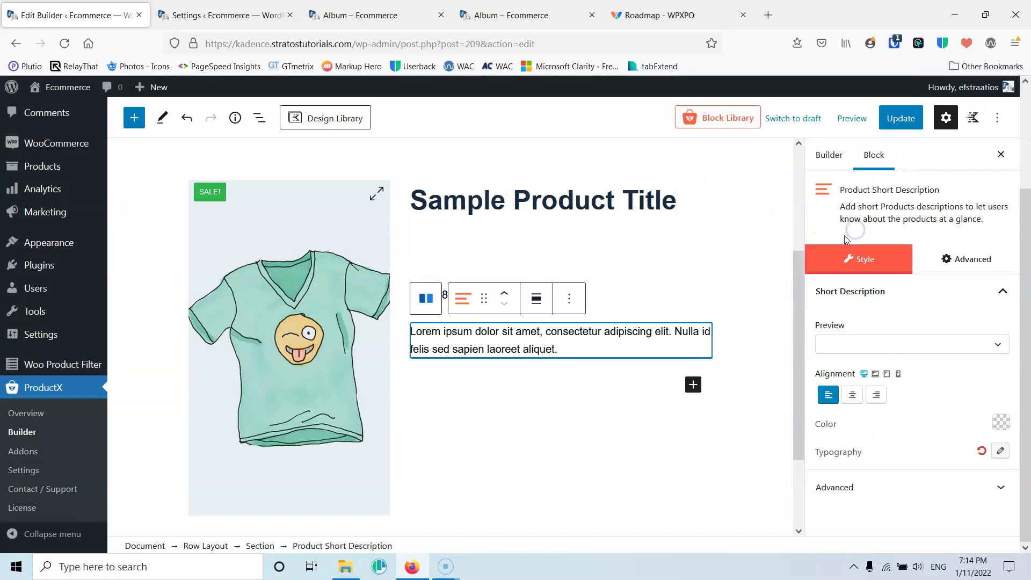
left_click(693, 385)
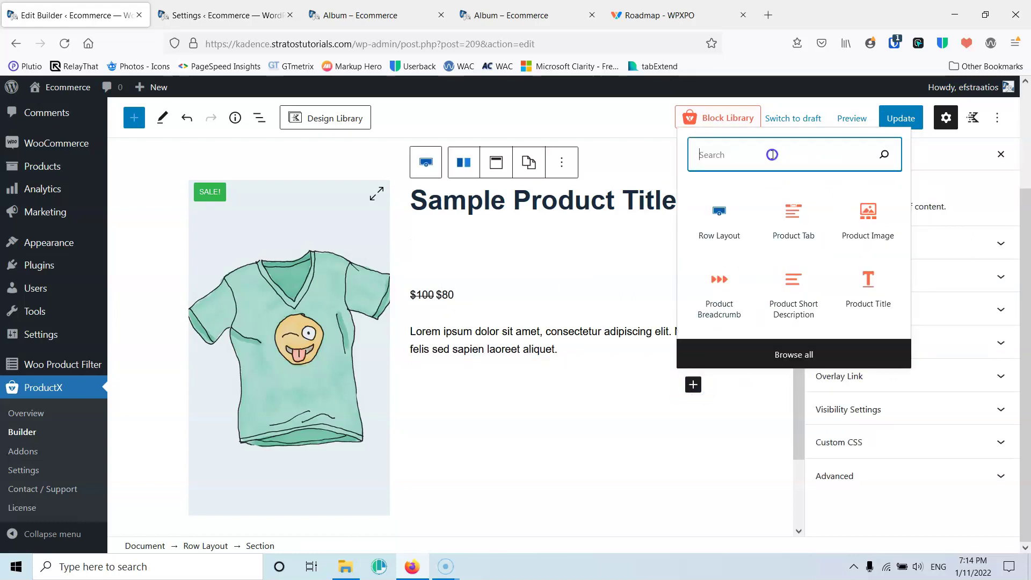
type("div")
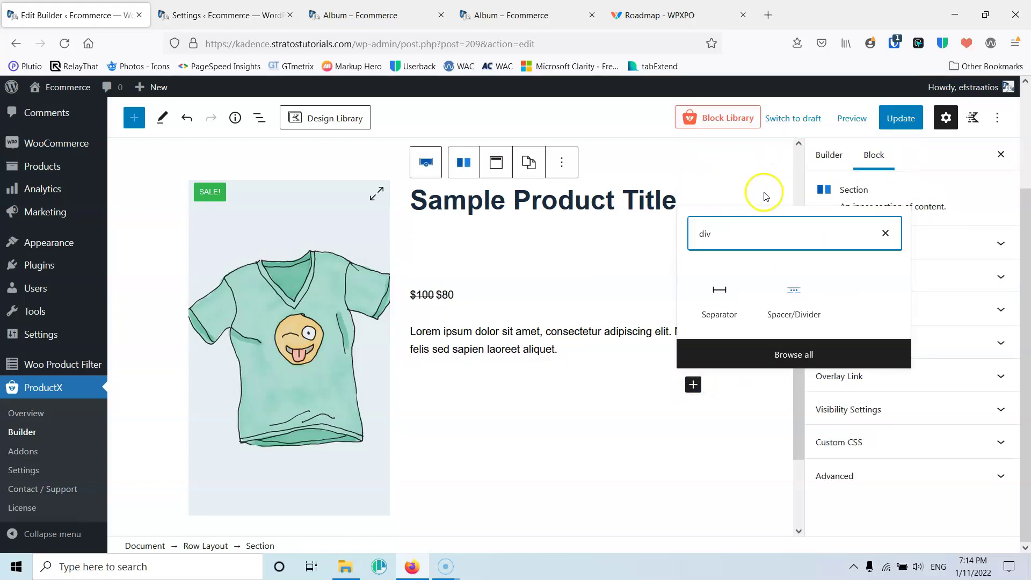
left_click(789, 298)
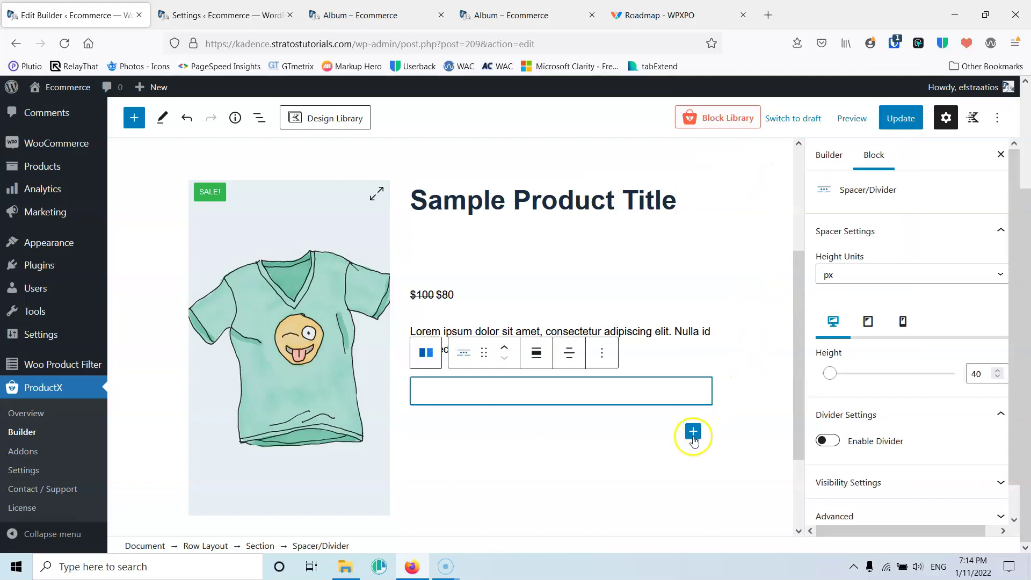
left_click(693, 431)
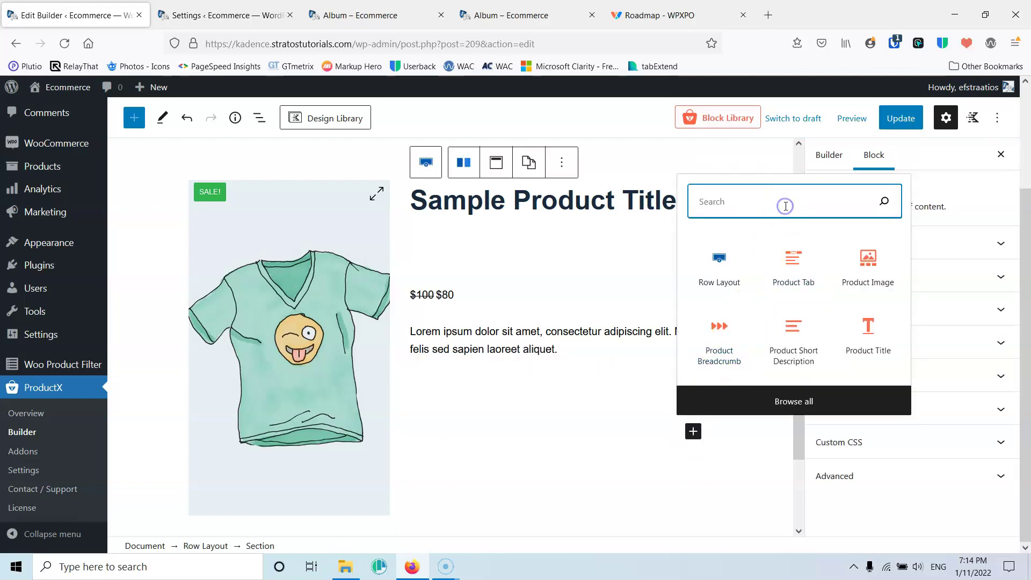
type("car")
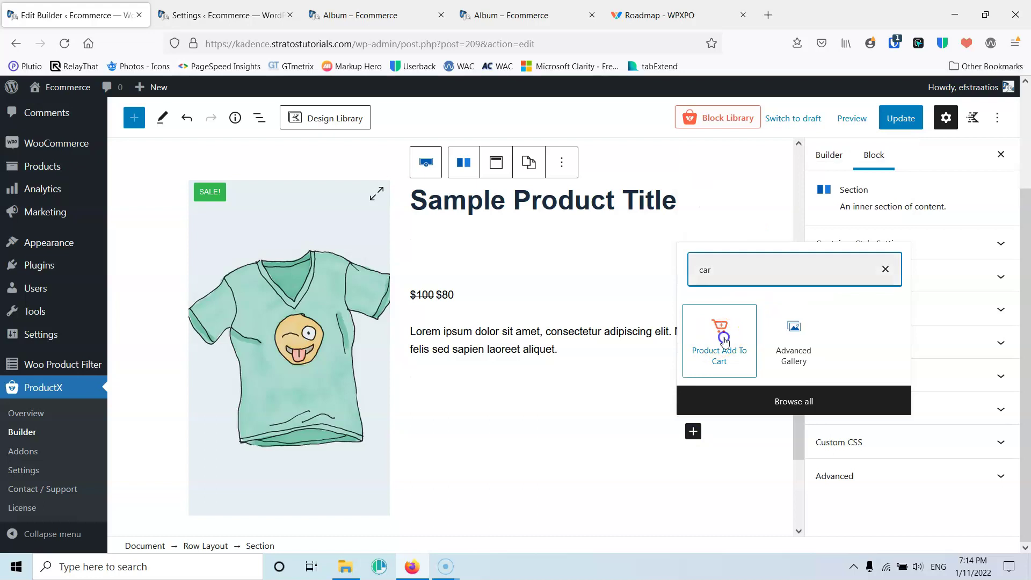
left_click(724, 340)
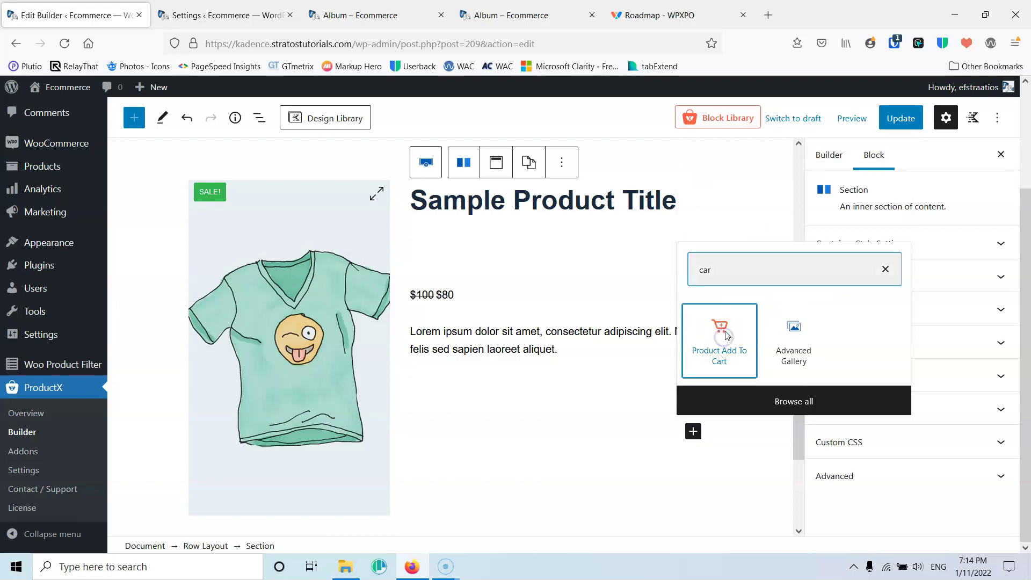
left_click(563, 206)
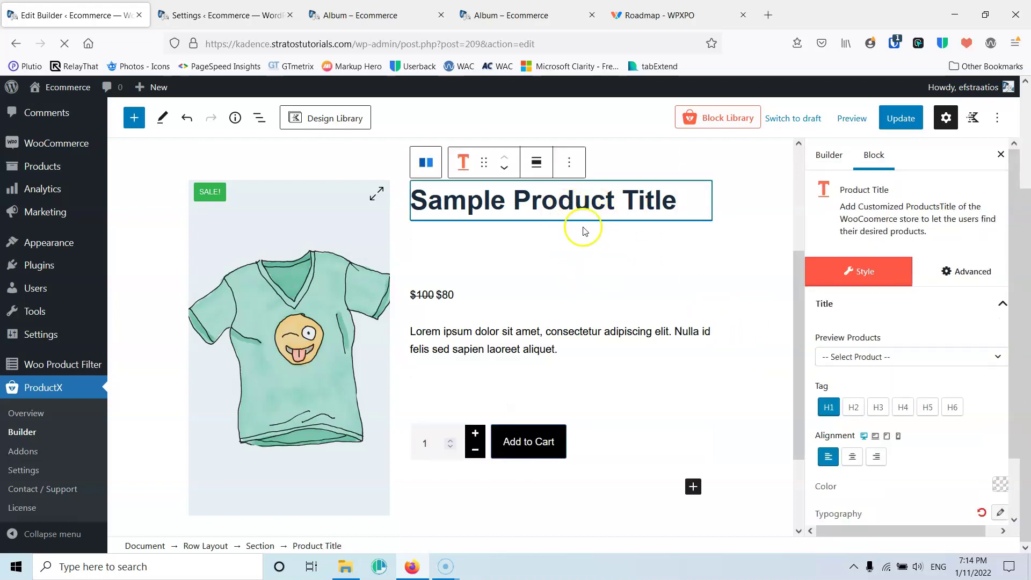
Preview the product title with T-Shirt with Logo and make it an H2 heading.
left_click(908, 364)
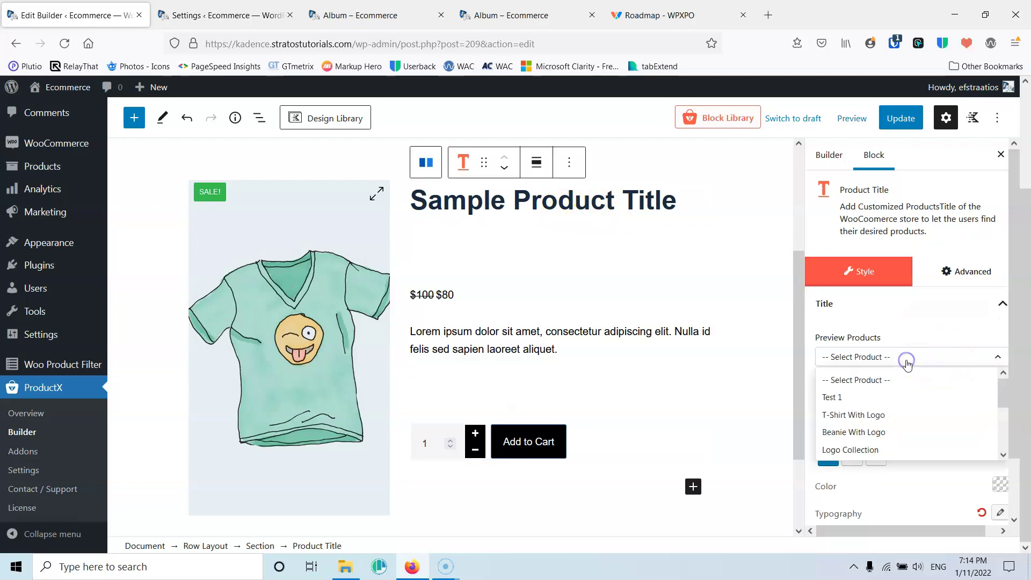
left_click(885, 418)
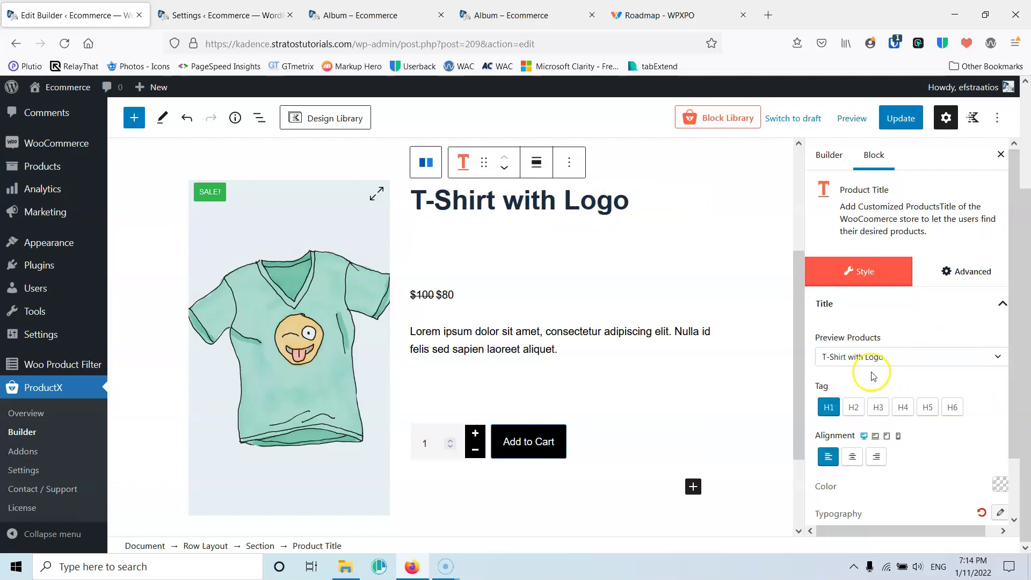
scroll(741, 306, "down", 1)
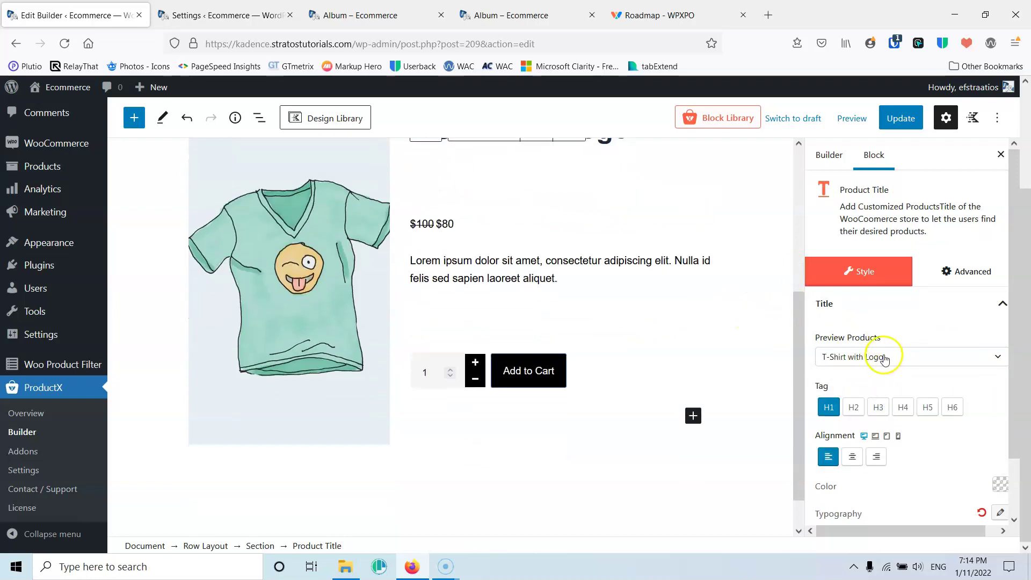
left_click(853, 407)
scroll(685, 300, "up", 1)
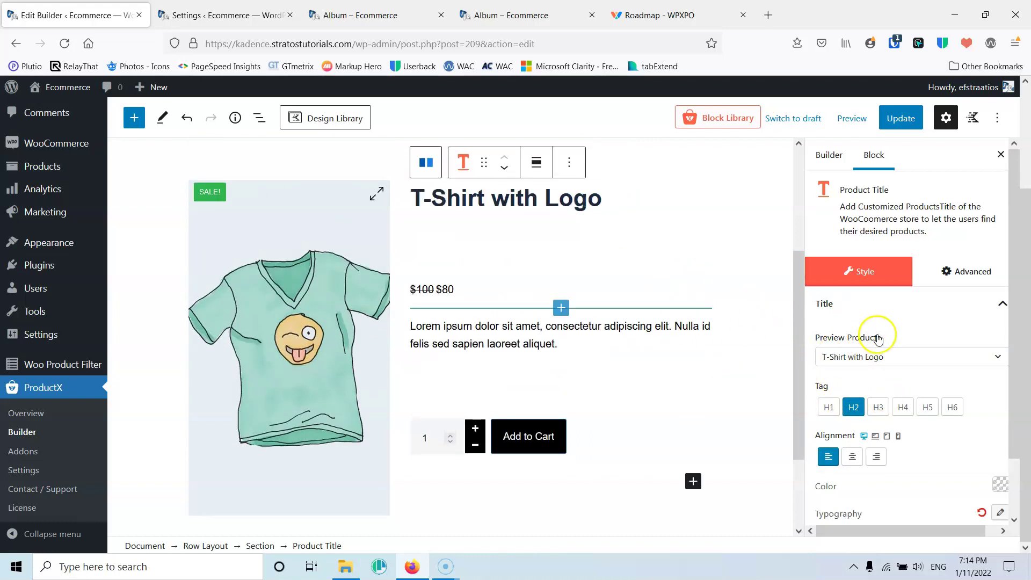
scroll(897, 338, "down", 1)
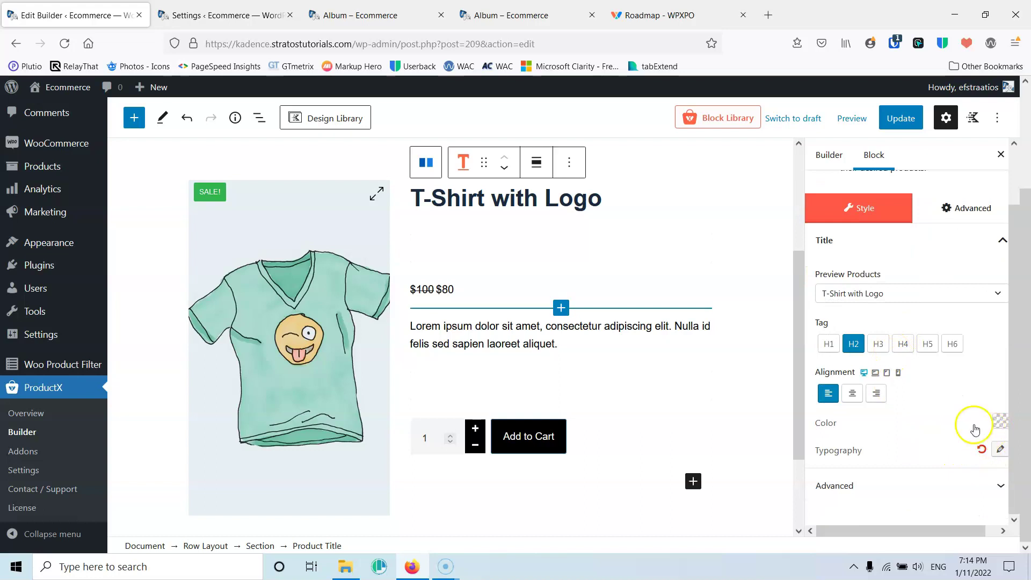
Save the template and switch to the ProductX General Settings tab.
left_click(954, 214)
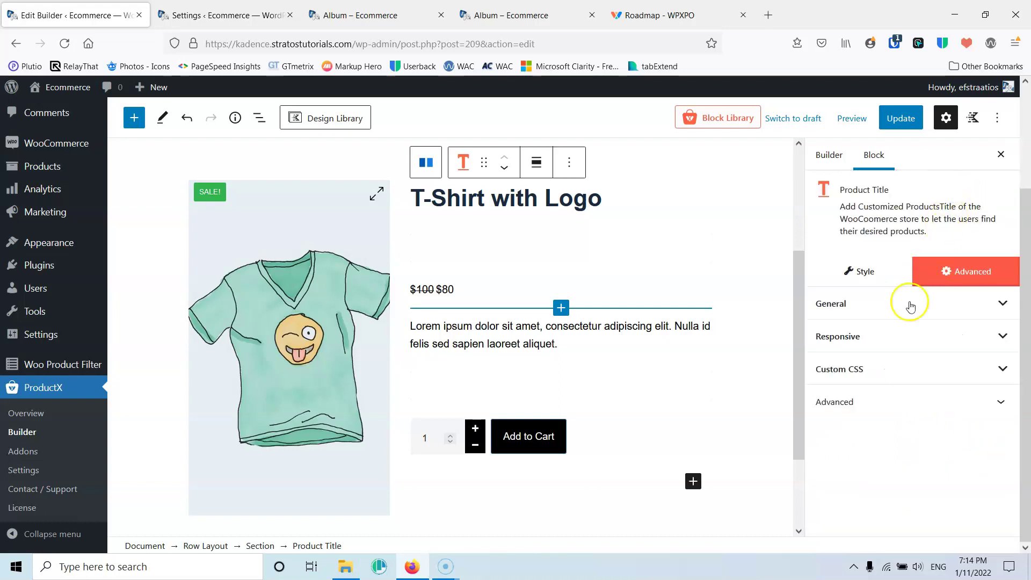
left_click(899, 118)
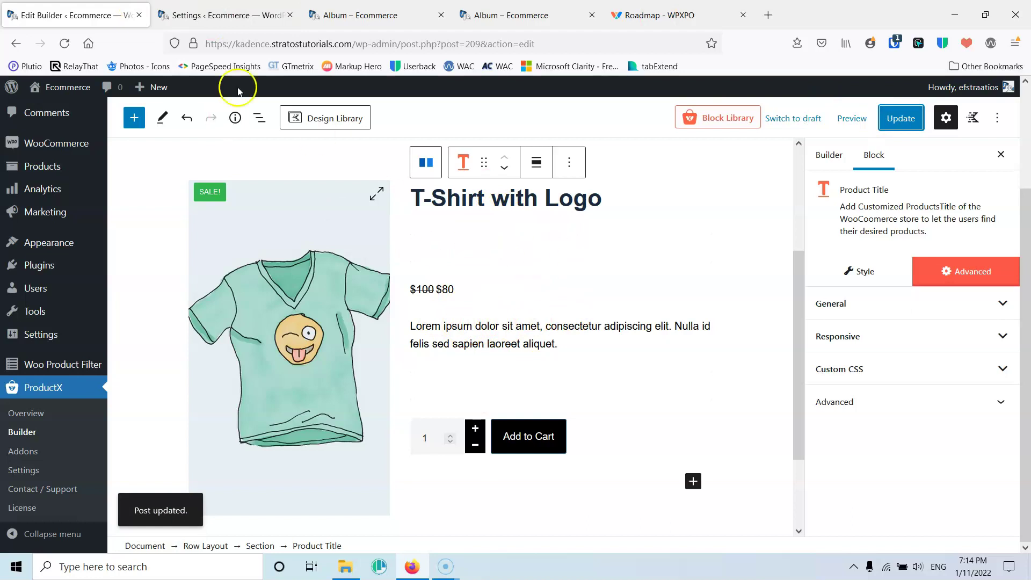
left_click(214, 15)
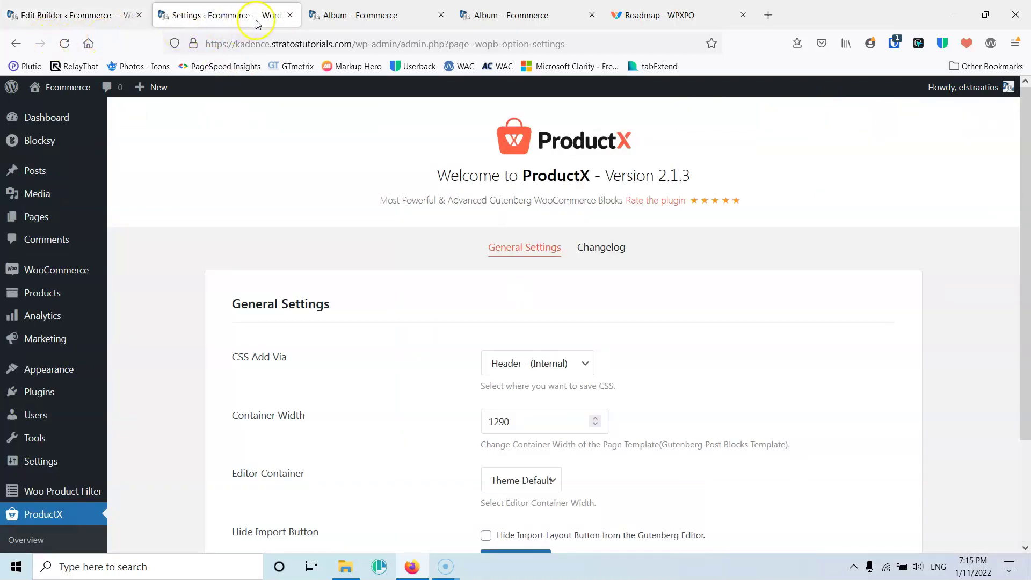
Close the ProductX settings tab, reload the Album page to check it, and return to the builder.
left_click(289, 16)
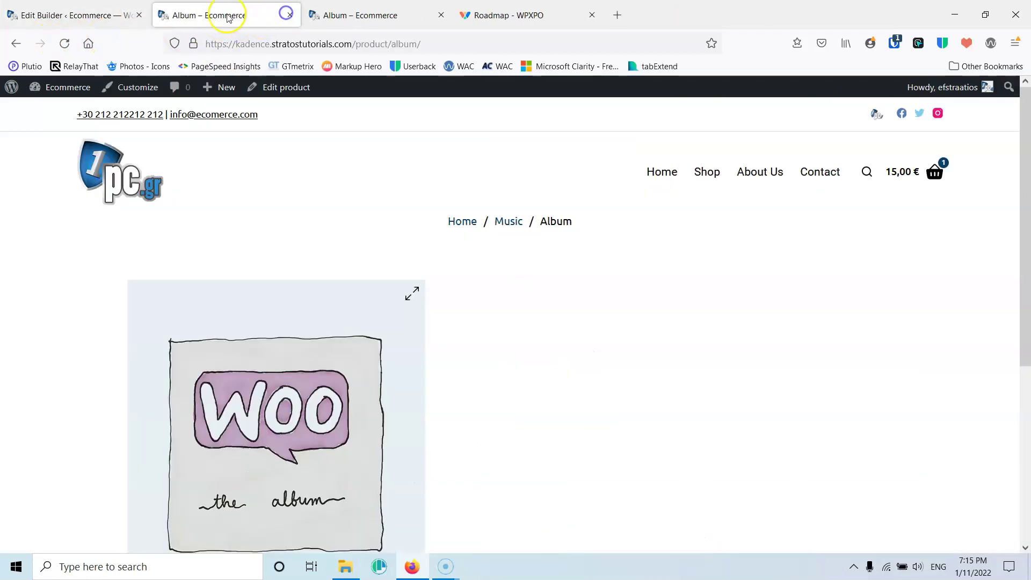
left_click(64, 43)
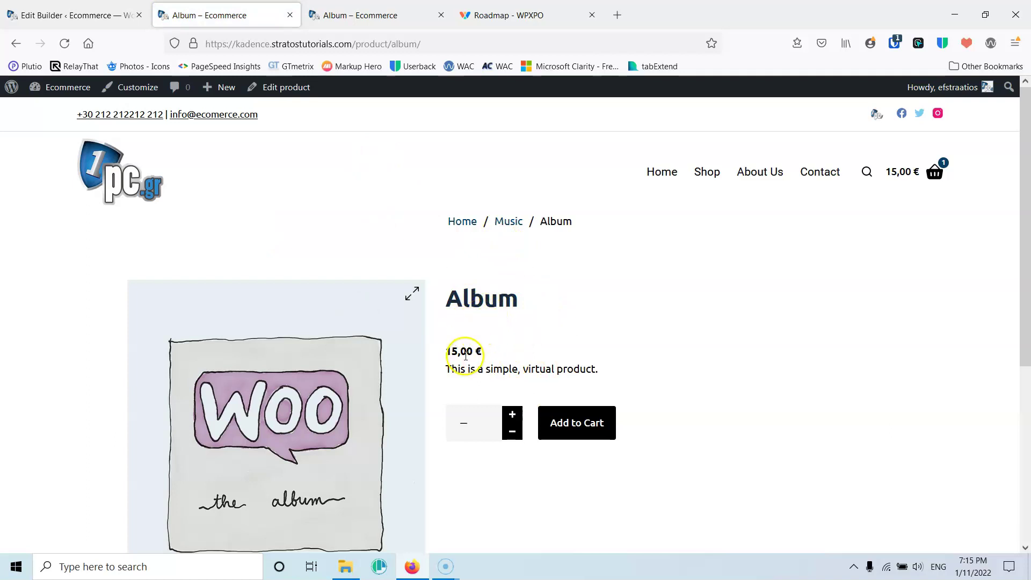
left_click(76, 15)
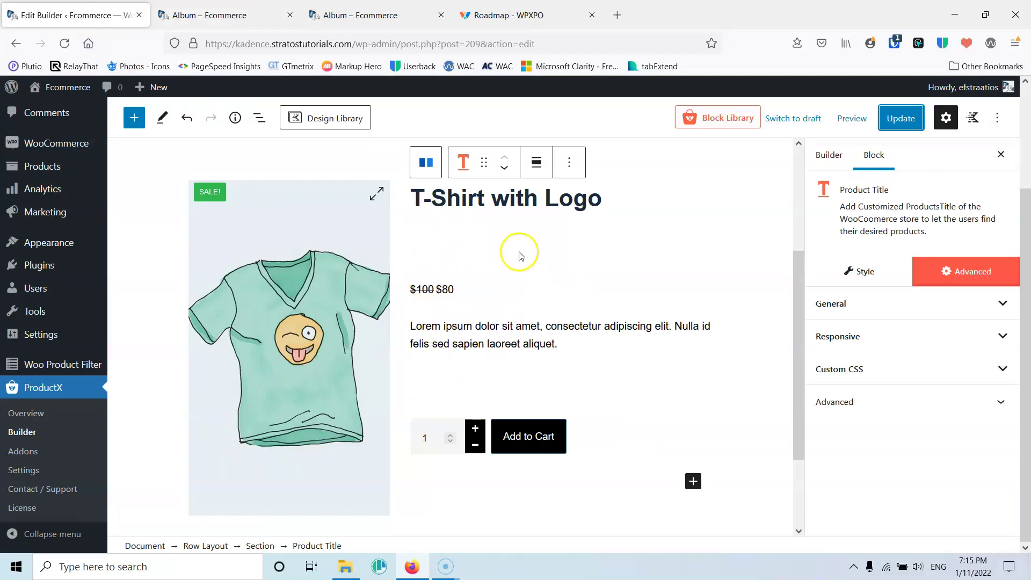
Set the spacer under the title to 20 px height and enable its divider.
left_click(553, 245)
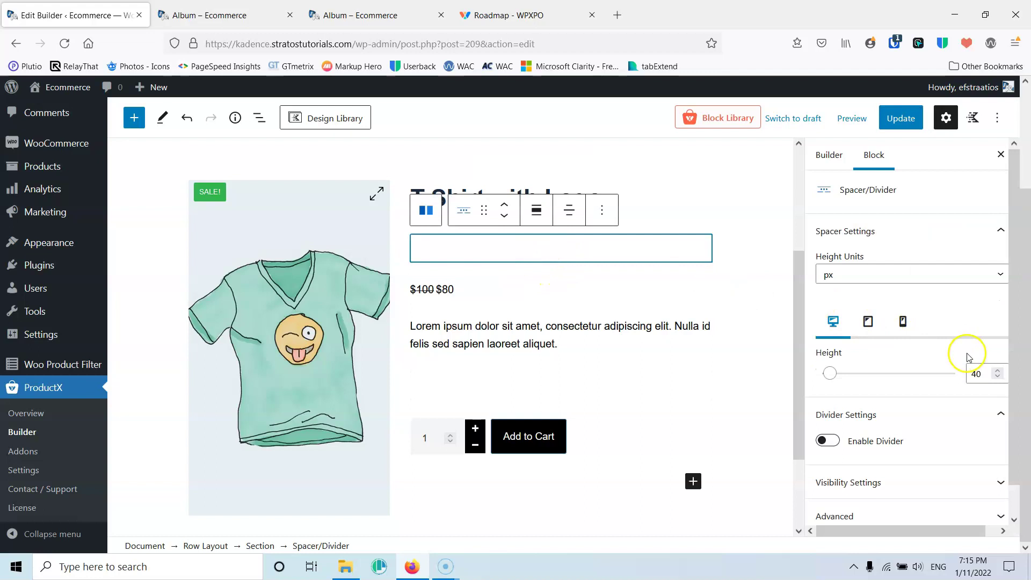
left_click(984, 372)
left_click(981, 373)
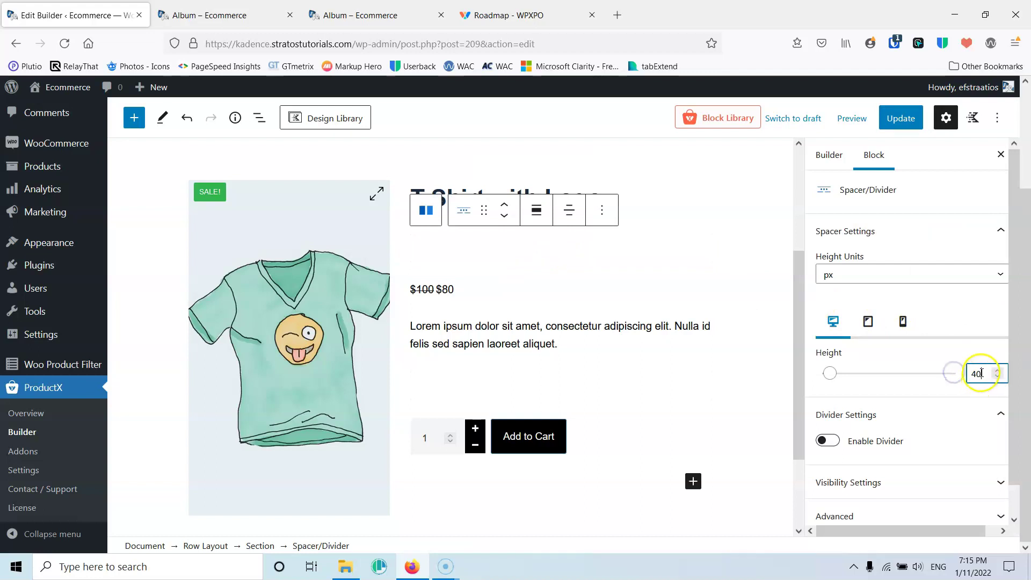
type("20")
left_click(980, 374)
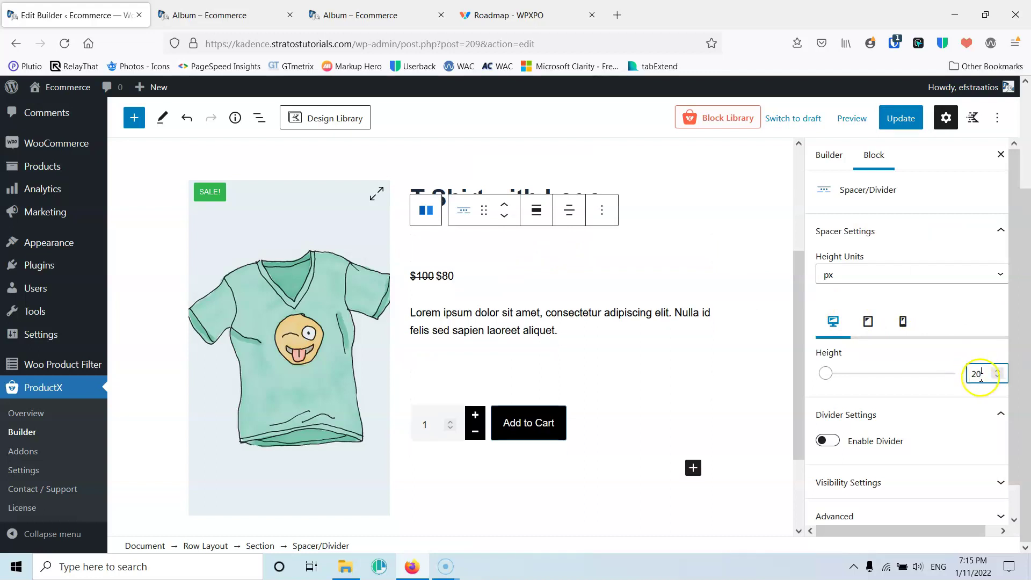
left_click(827, 441)
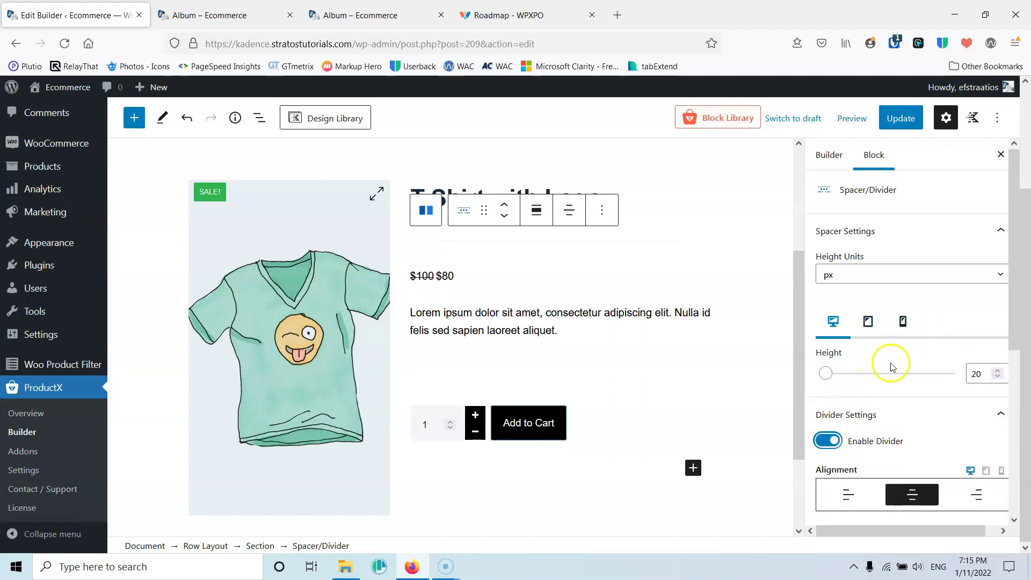
Make the divider left-aligned, 20% wide and black.
scroll(883, 384, "down", 4)
left_click(847, 281)
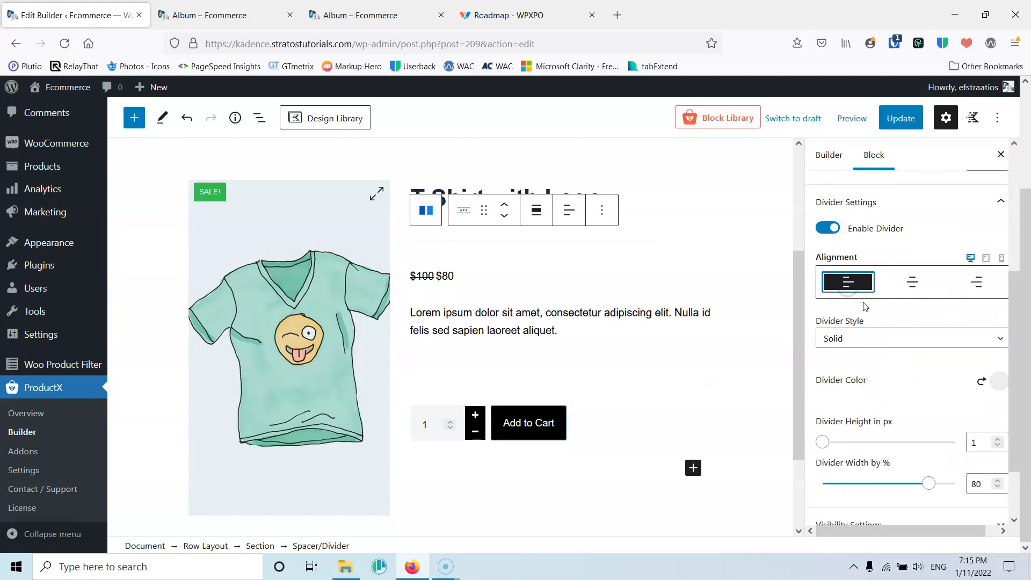
scroll(896, 325, "down", 1)
scroll(896, 324, "down", 1)
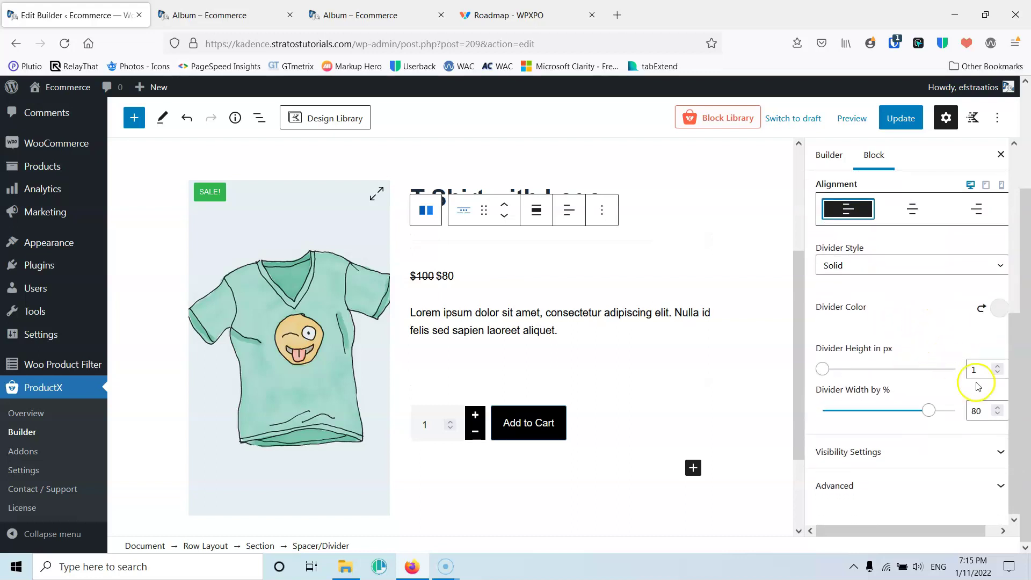
left_click_drag(983, 416, 952, 412)
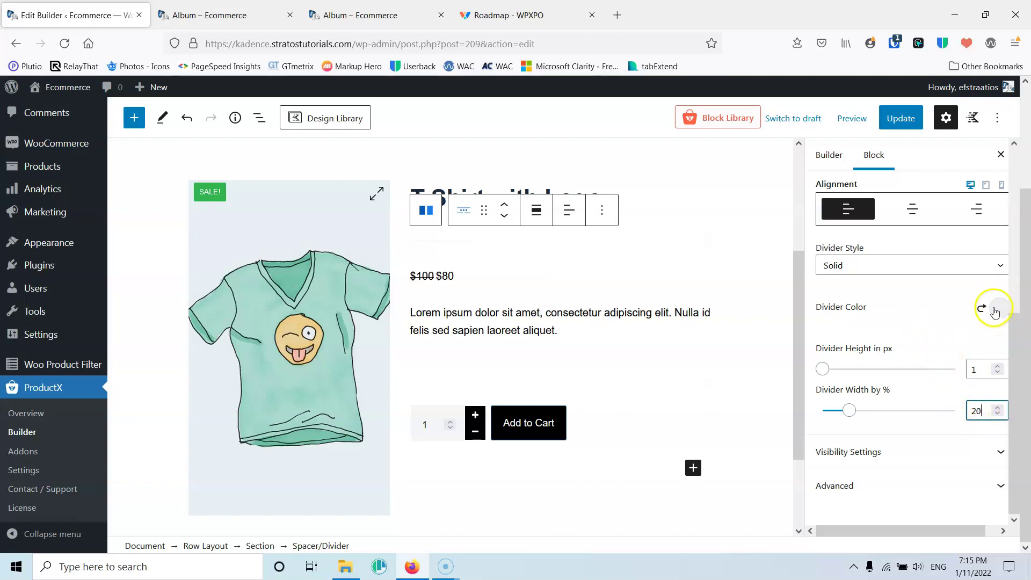
left_click(996, 310)
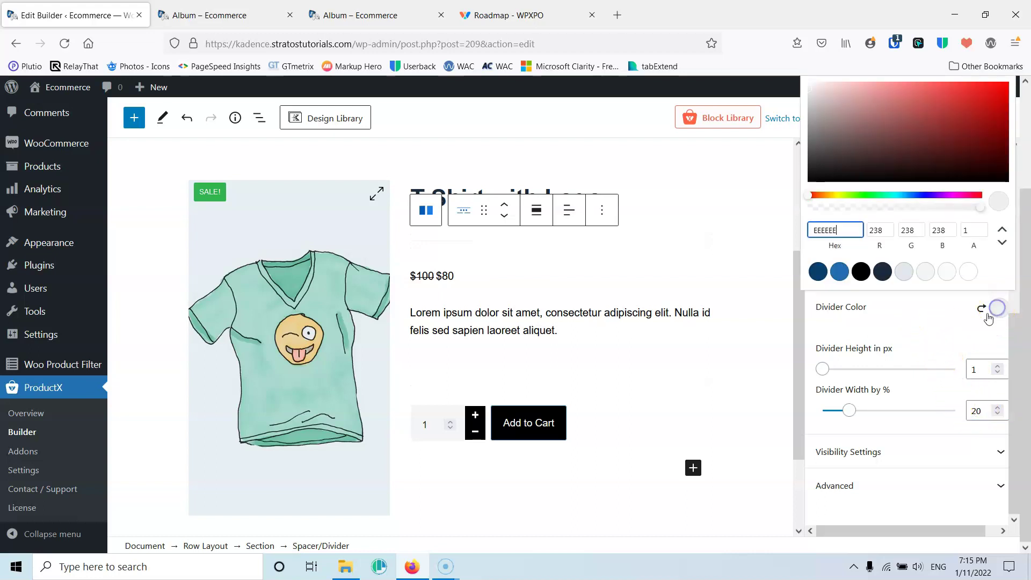
left_click(859, 274)
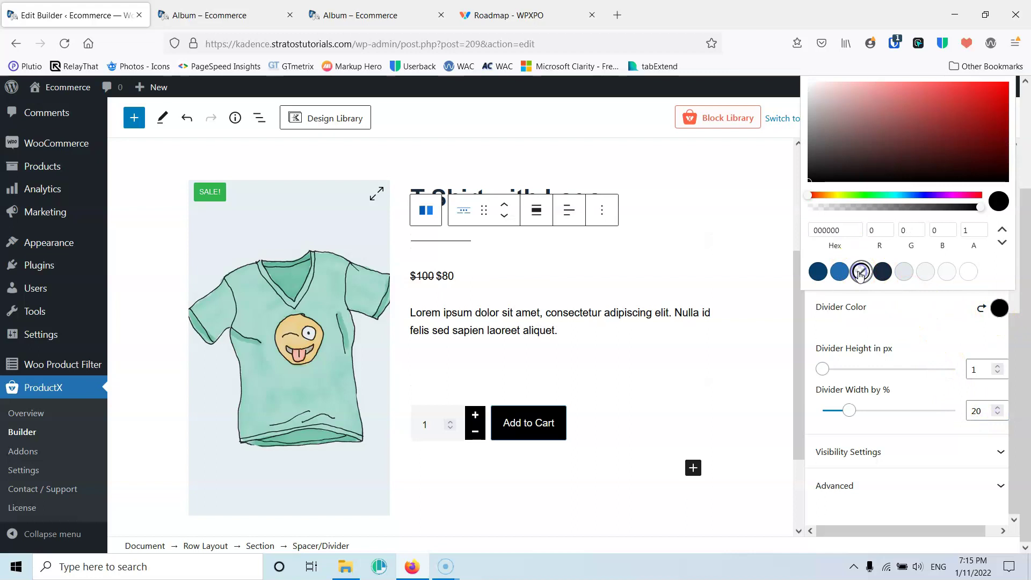
left_click(891, 336)
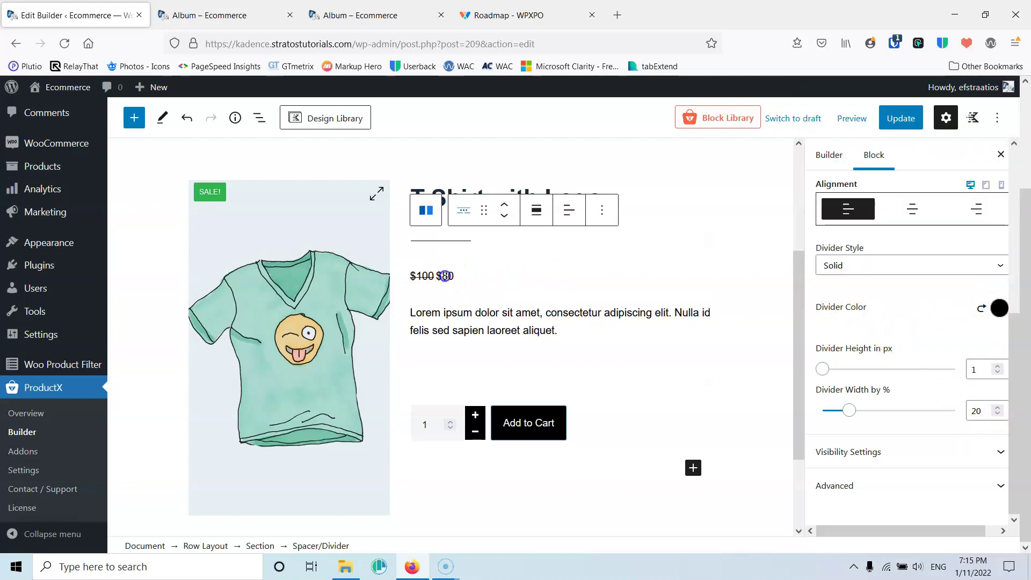
Preview the price block with T-Shirt with Logo and give it a 20 bottom margin.
left_click(445, 275)
left_click(915, 343)
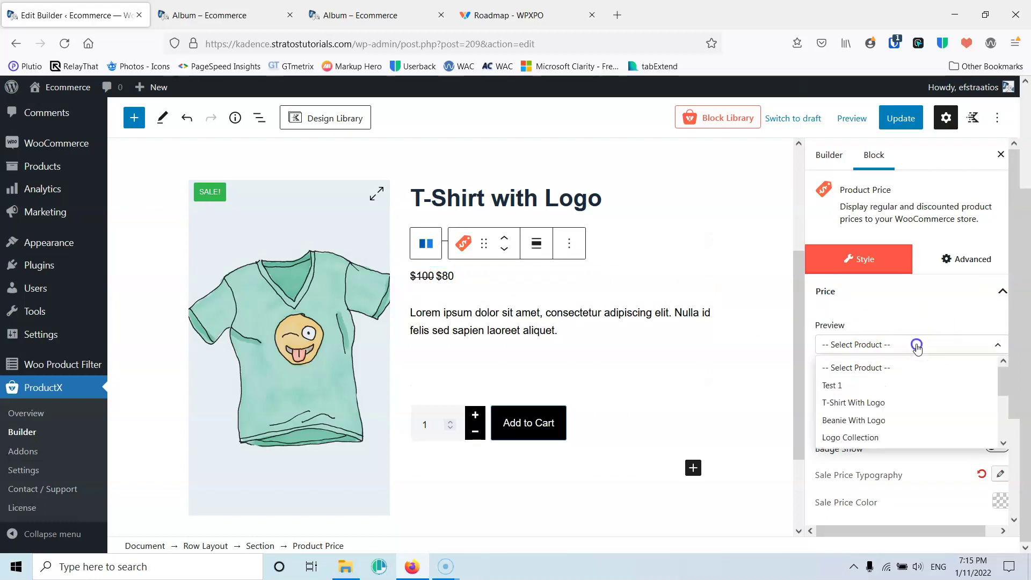
left_click(882, 404)
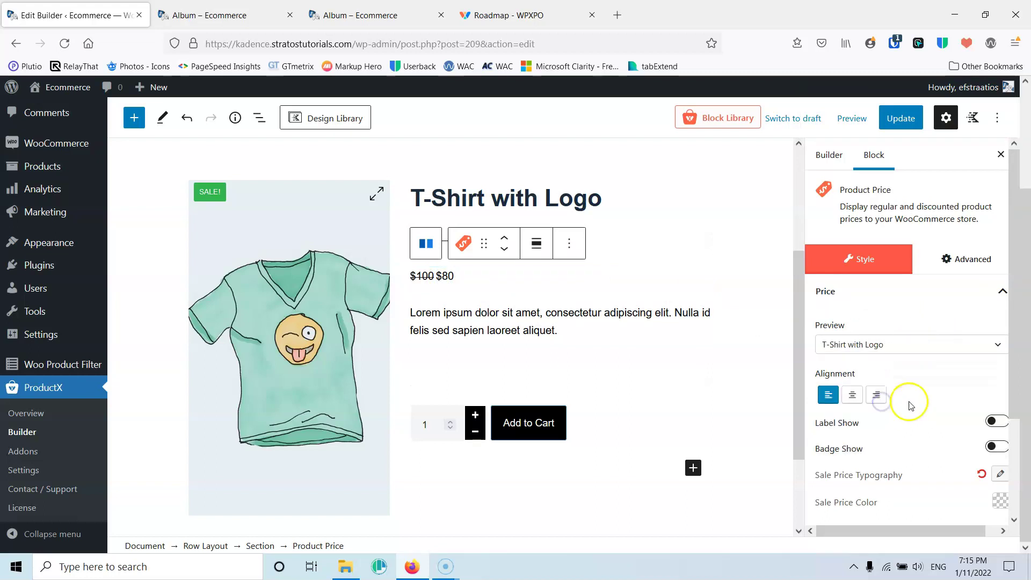
scroll(902, 365, "down", 2)
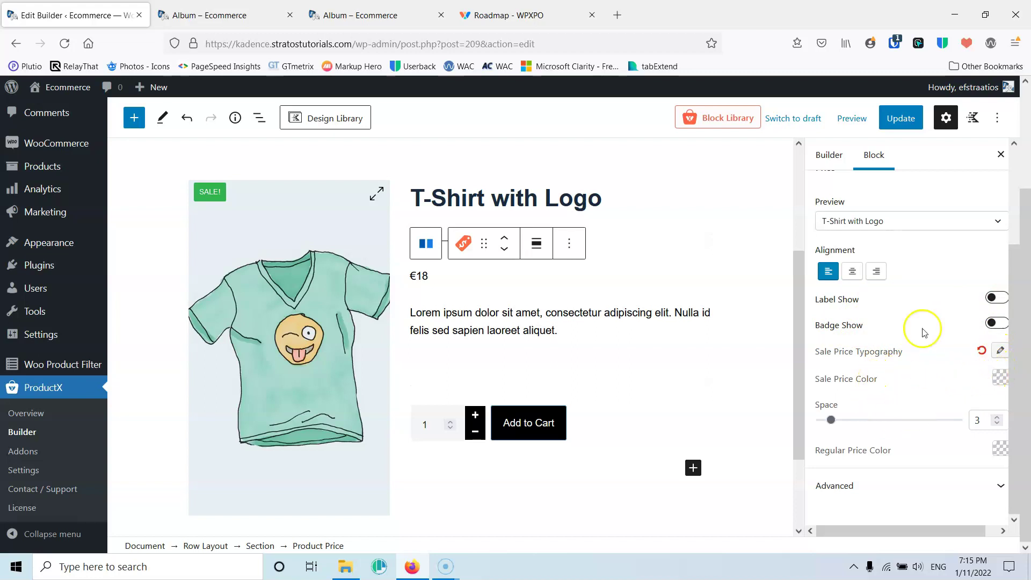
scroll(918, 317, "up", 3)
left_click(942, 270)
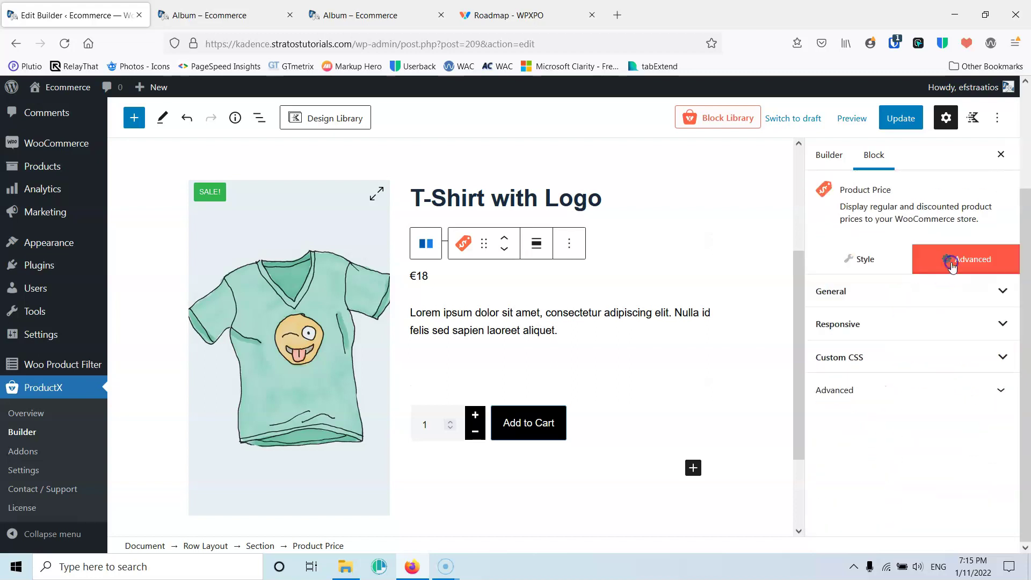
left_click(892, 295)
scroll(870, 333, "down", 3)
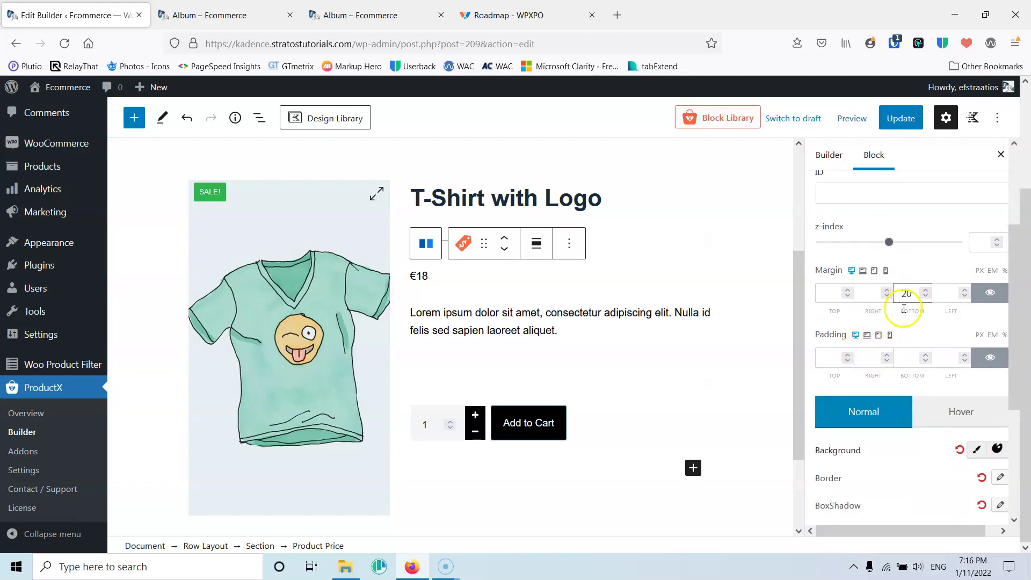
Preview the short description with T-Shirt with Logo, showing 'This is a simple product.'.
left_click(562, 322)
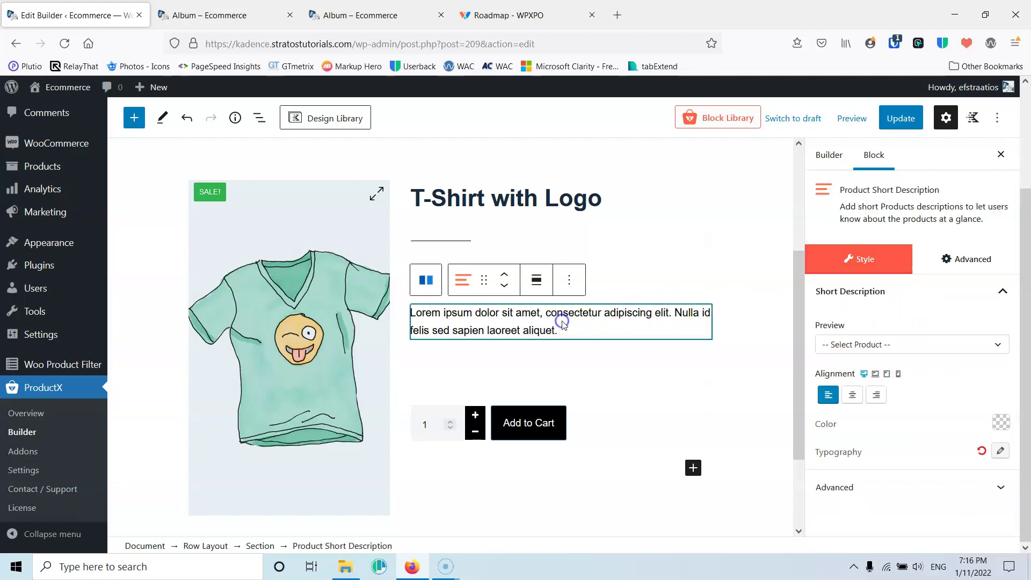
left_click(916, 344)
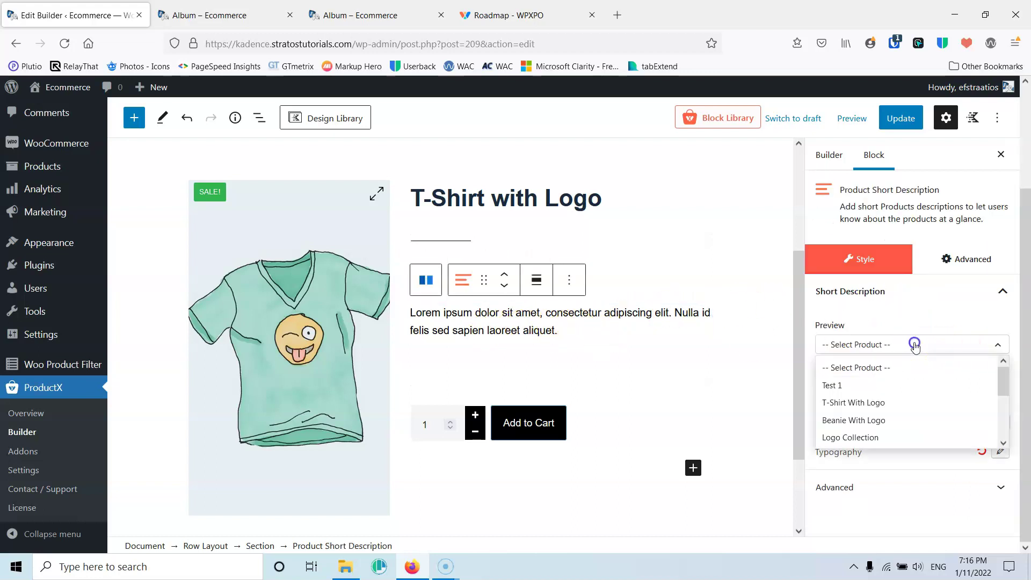
left_click(884, 402)
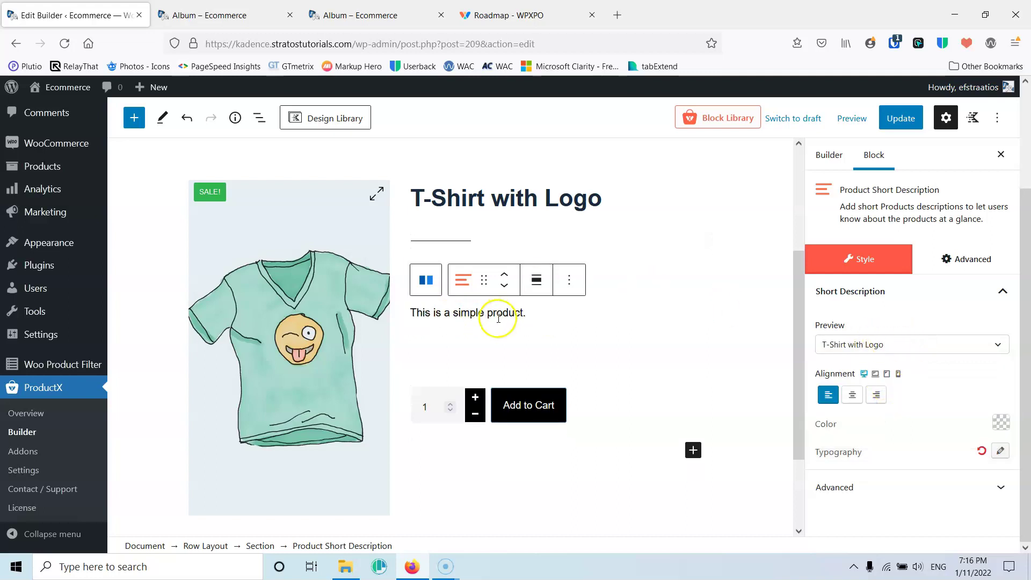
Set the lower spacer to 40 px height with a left-aligned divider.
left_click(500, 346)
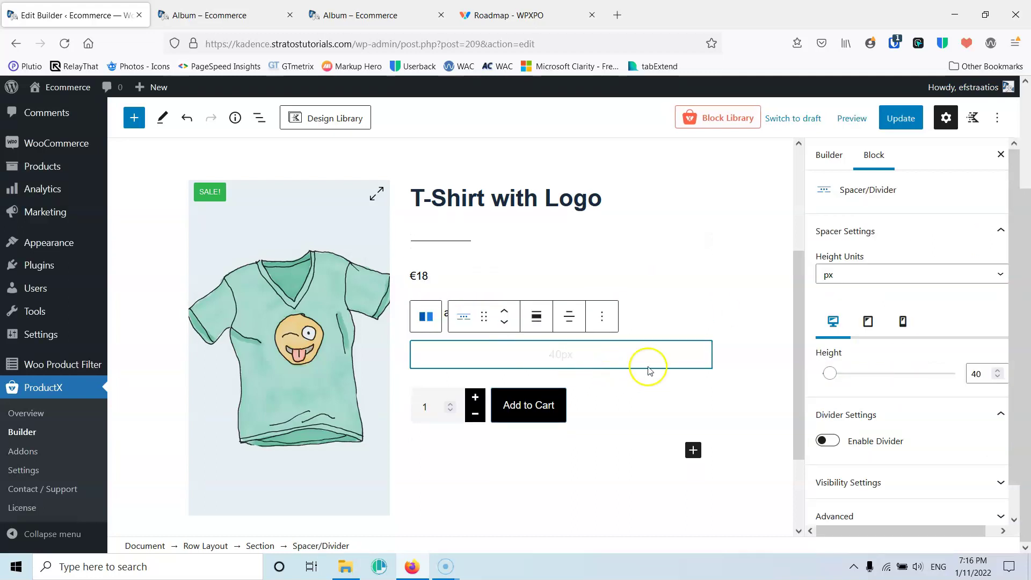
left_click(966, 375)
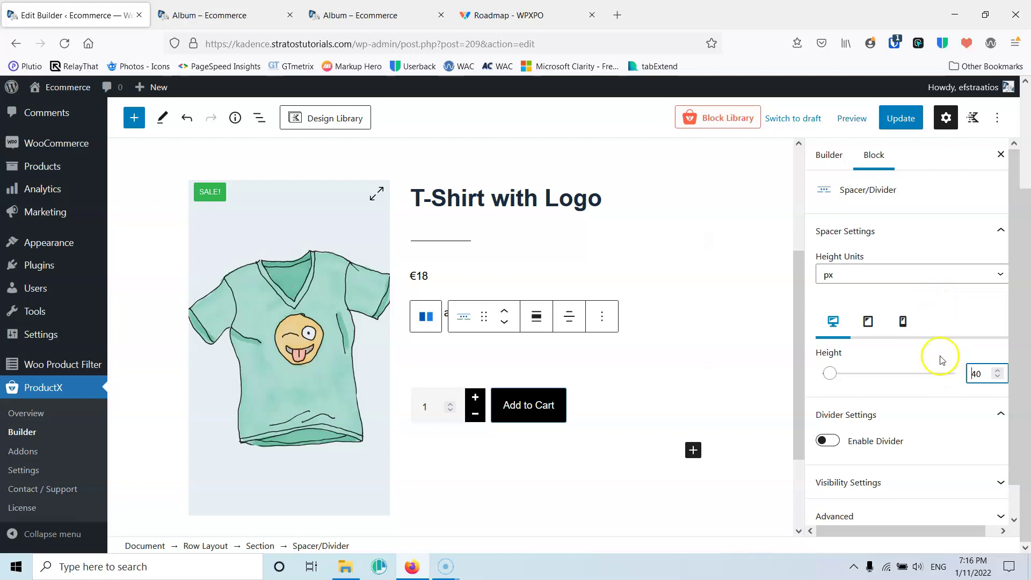
scroll(941, 359, "down", 1)
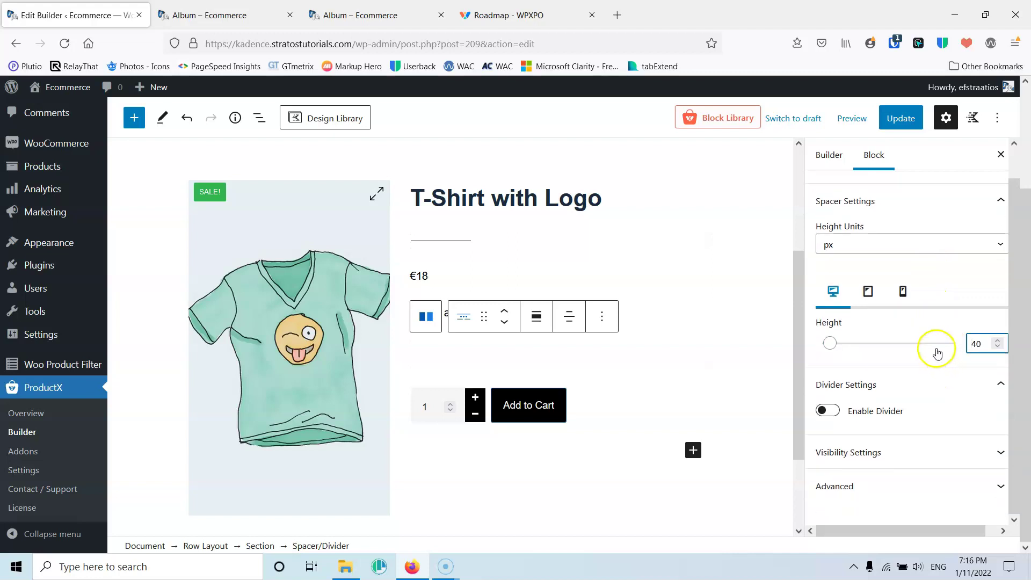
left_click(829, 410)
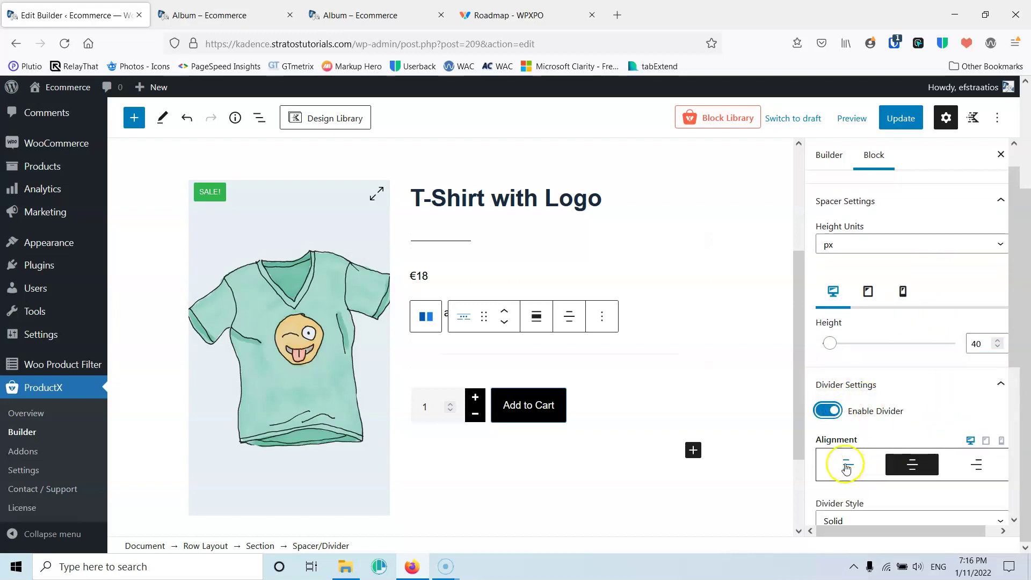
left_click(847, 466)
Make the divider black and 20% wide, then save the template.
scroll(966, 387, "down", 2)
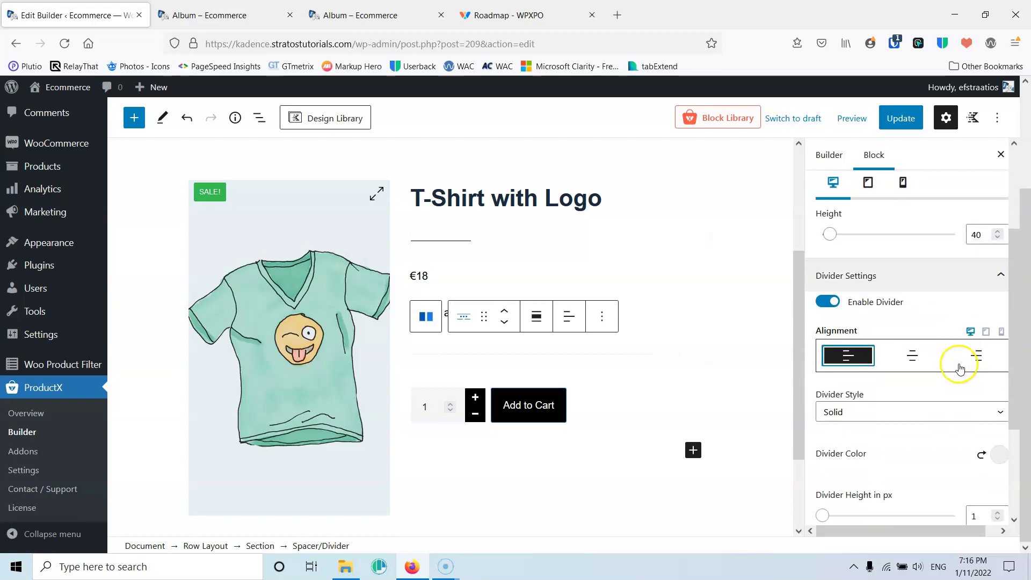
scroll(960, 368, "down", 3)
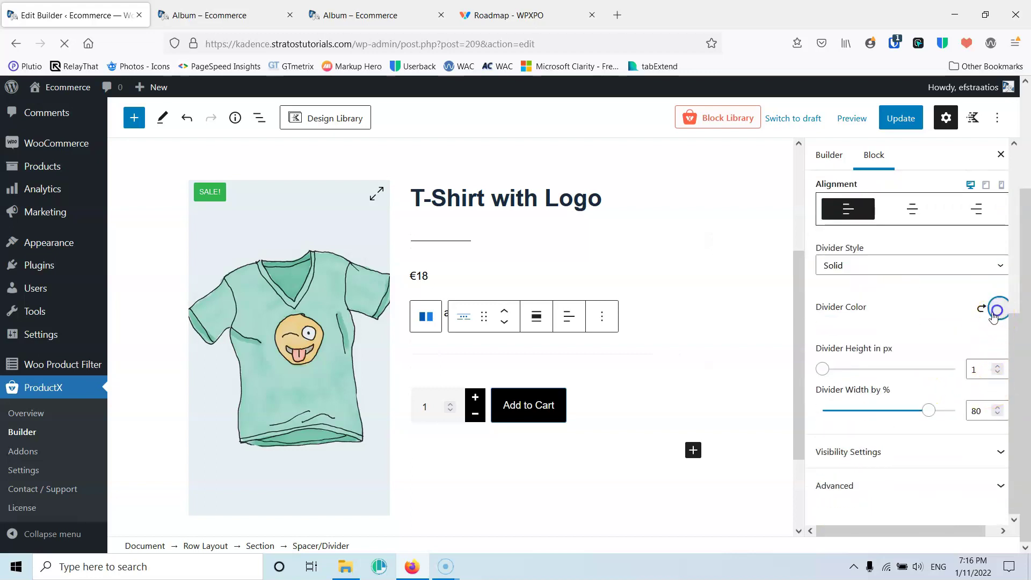
left_click(998, 308)
left_click(863, 272)
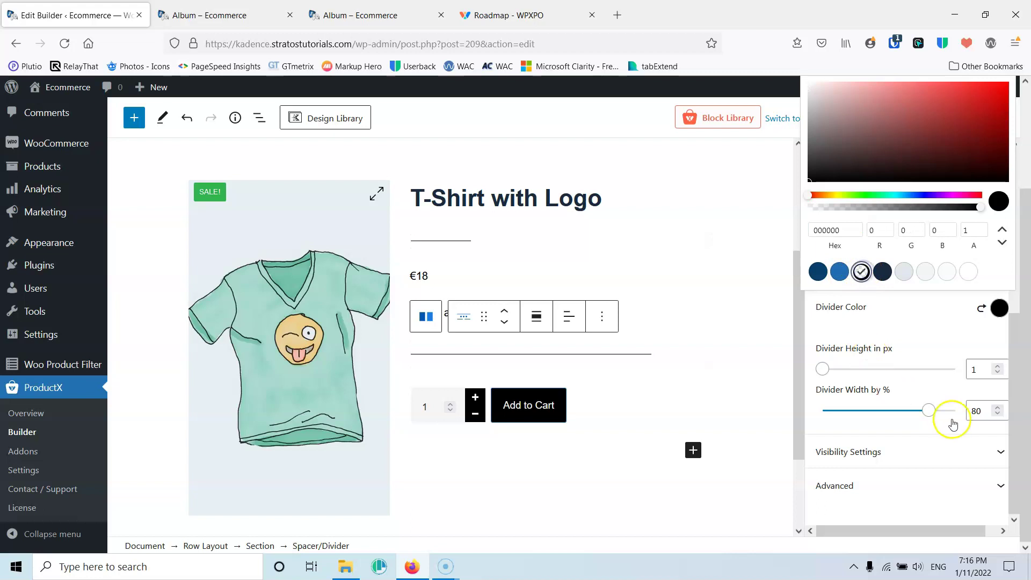
left_click_drag(977, 410, 962, 410)
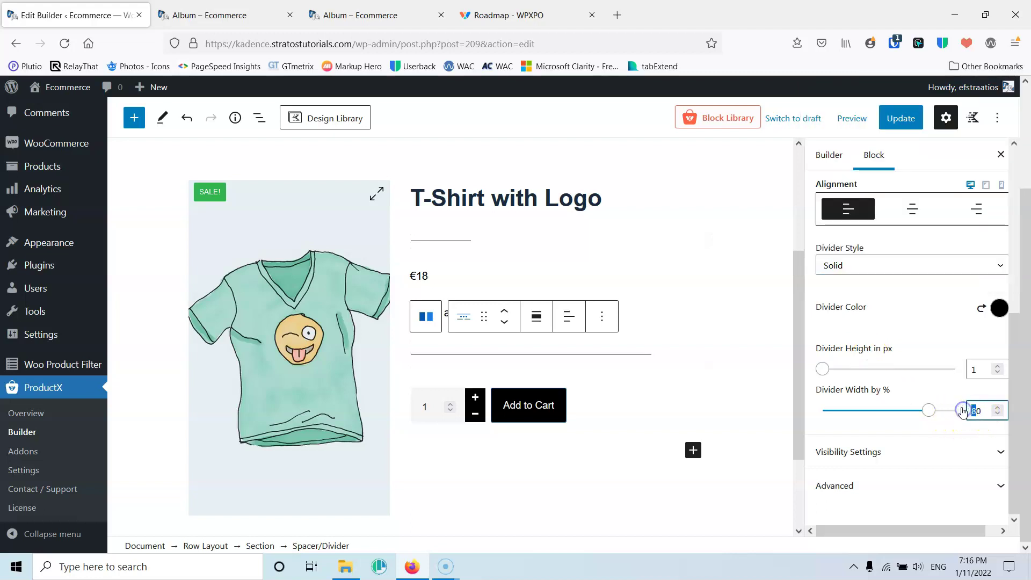
type("2")
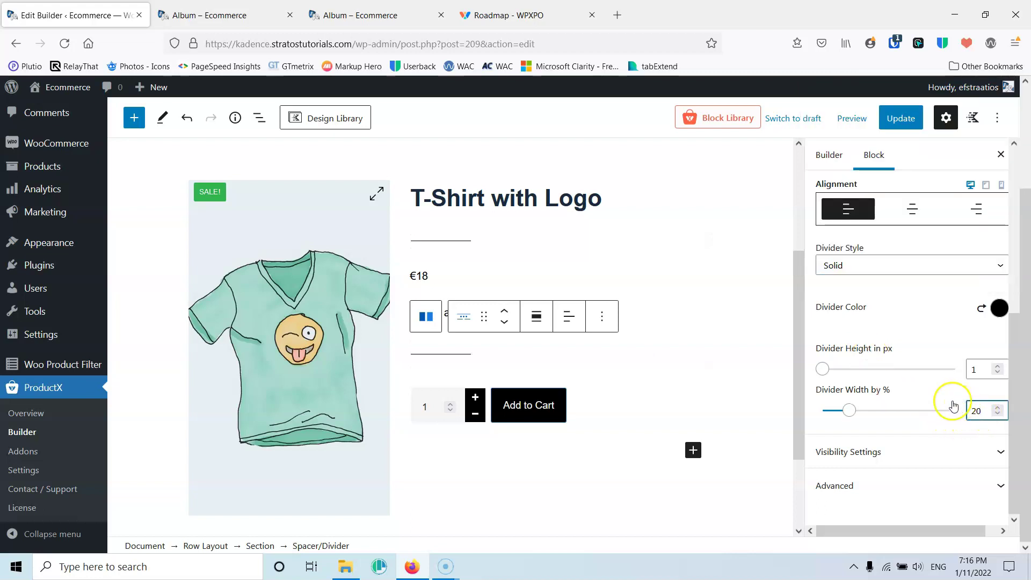
left_click(895, 122)
Reload the live Album page to check the changes and return to the builder.
left_click(239, 16)
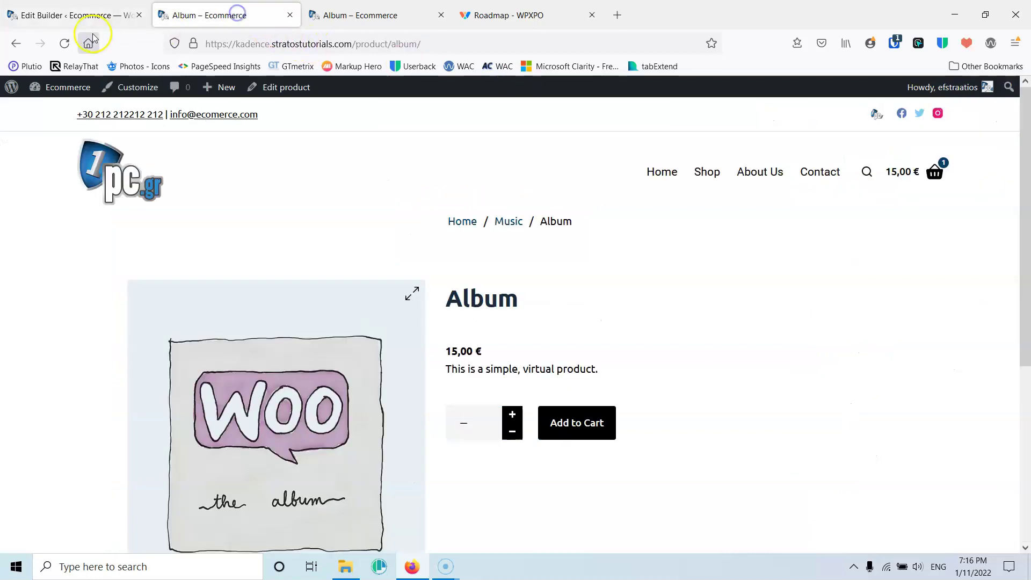
left_click(62, 46)
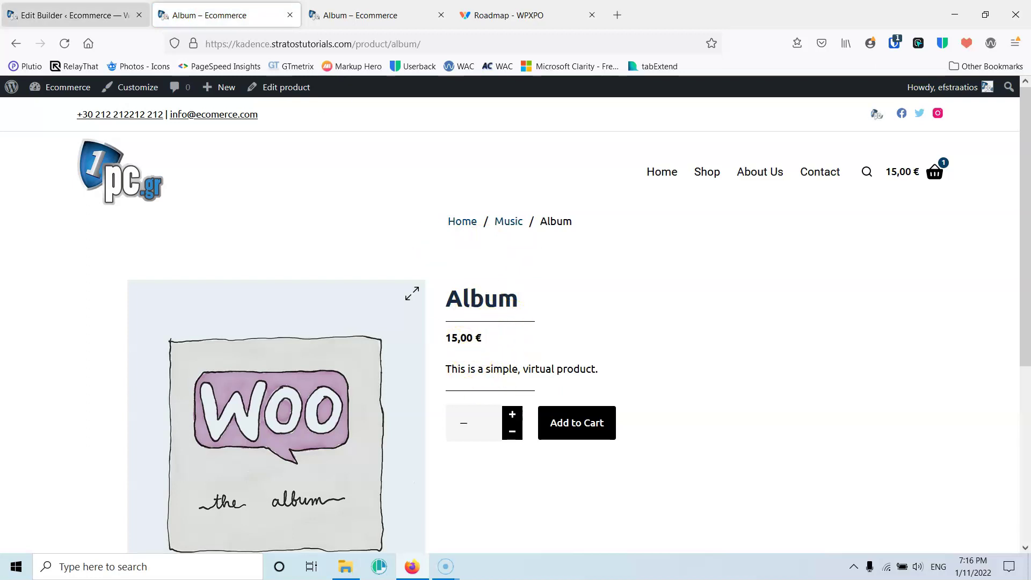
left_click(69, 8)
Select the divider spacer under the title and its height value for editing.
left_click(463, 236)
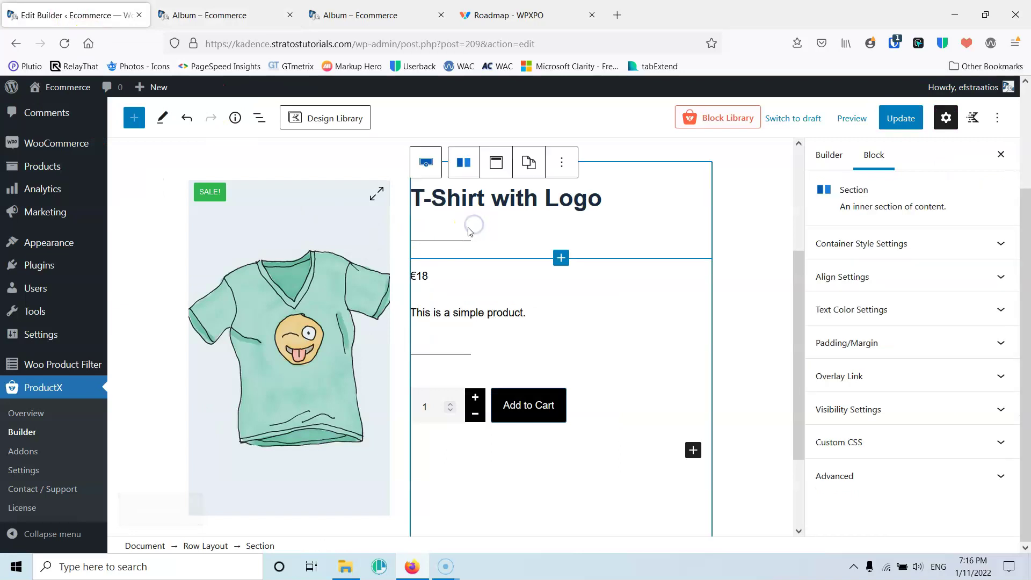
left_click(463, 236)
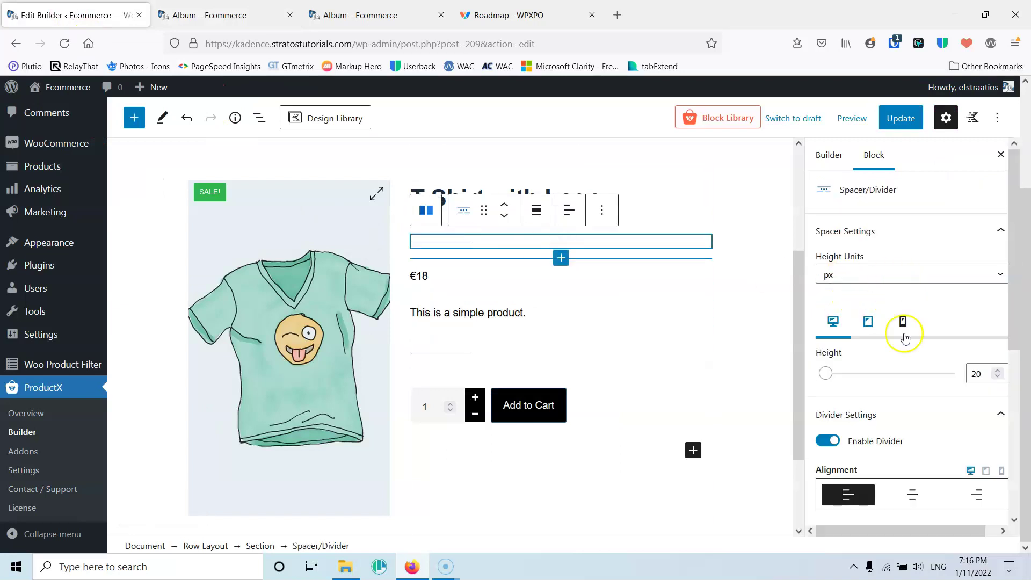
double_click(974, 374)
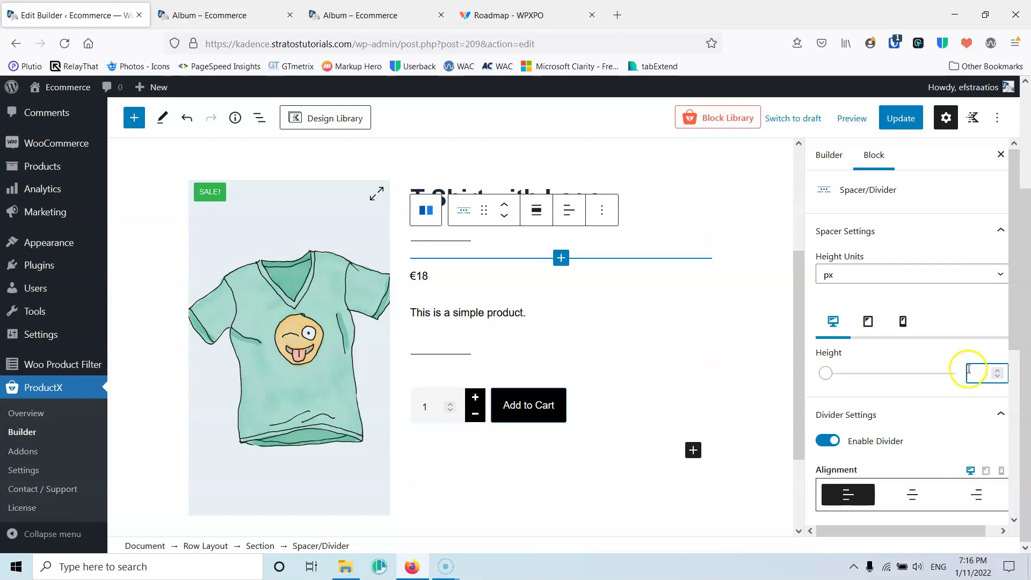
scroll(884, 349, "down", 5)
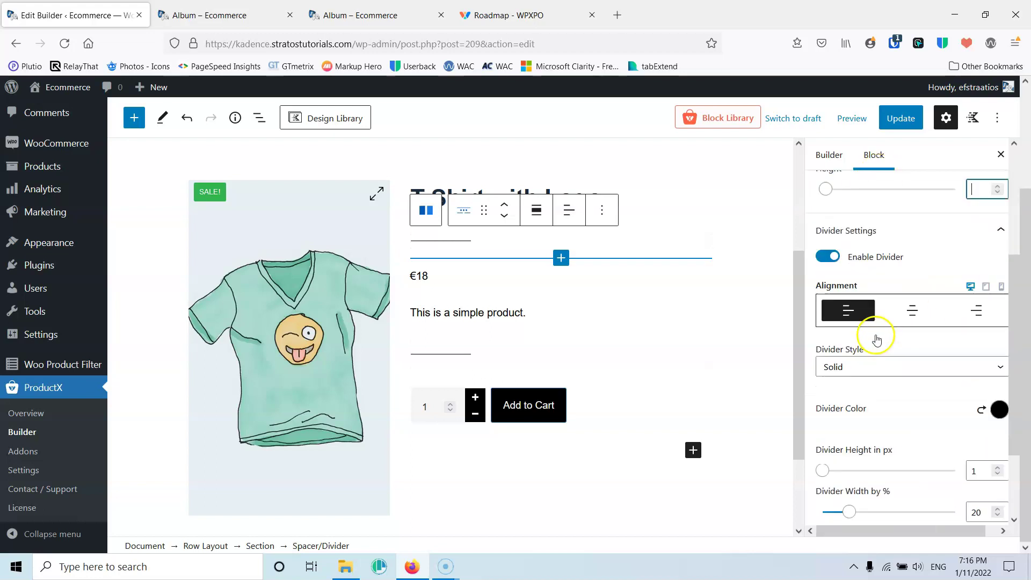
Give the price block a 20 px top margin and save the template.
left_click(553, 282)
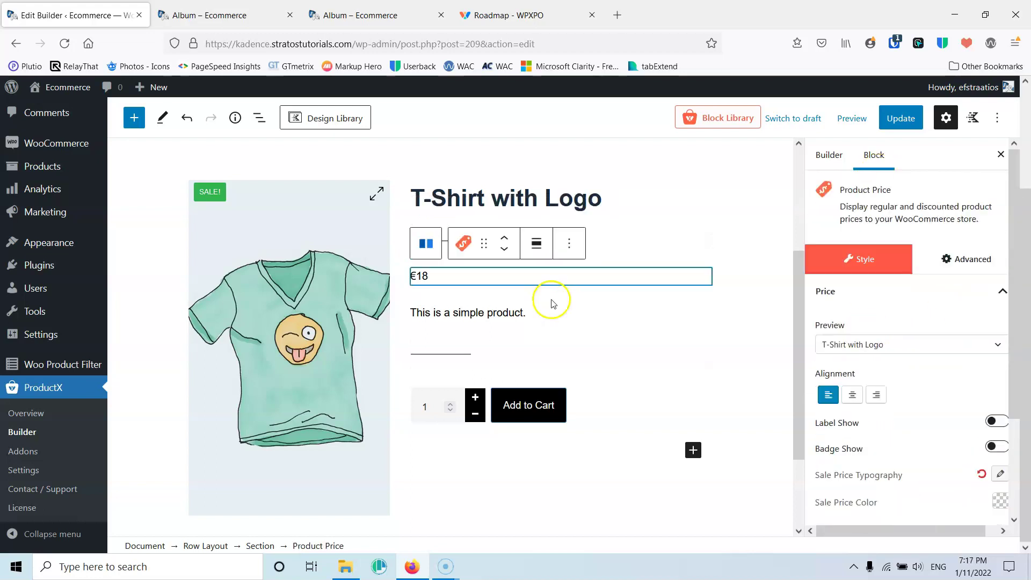
left_click(960, 259)
scroll(924, 379, "down", 2)
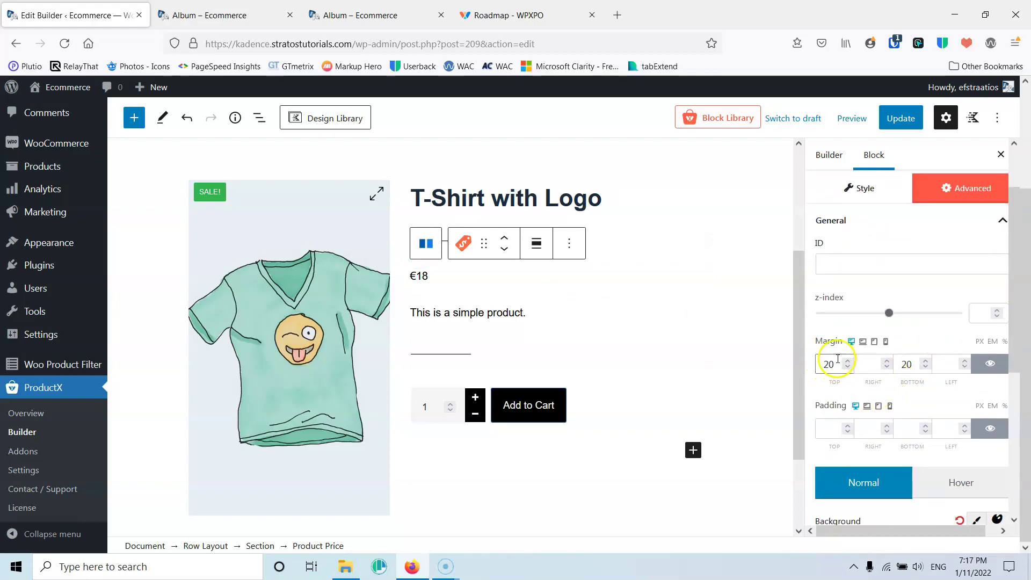
left_click(900, 118)
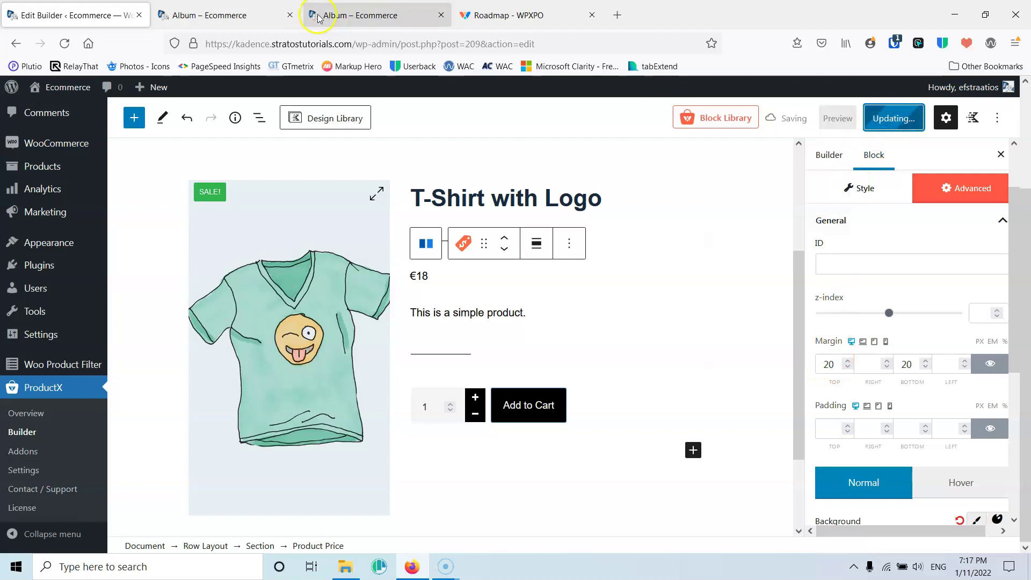
Reload the Album page to confirm the price margins, then return to the builder.
left_click(252, 16)
left_click(64, 44)
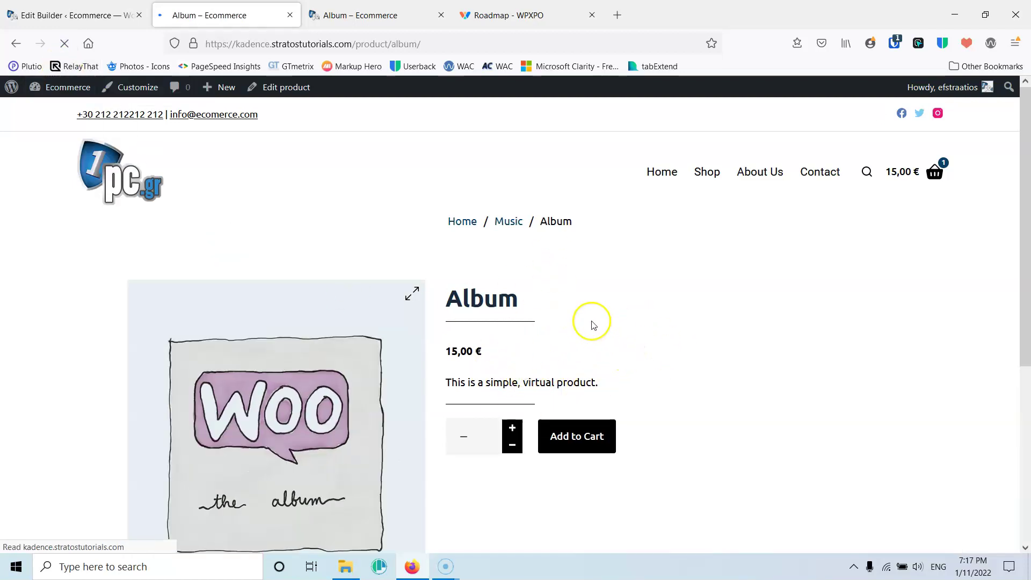
scroll(593, 324, "down", 4)
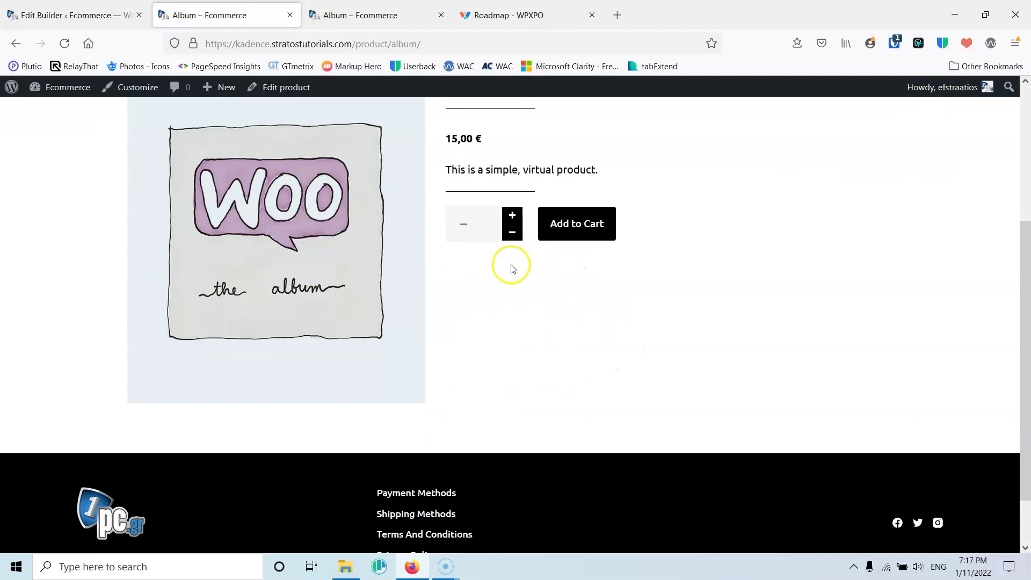
left_click(80, 14)
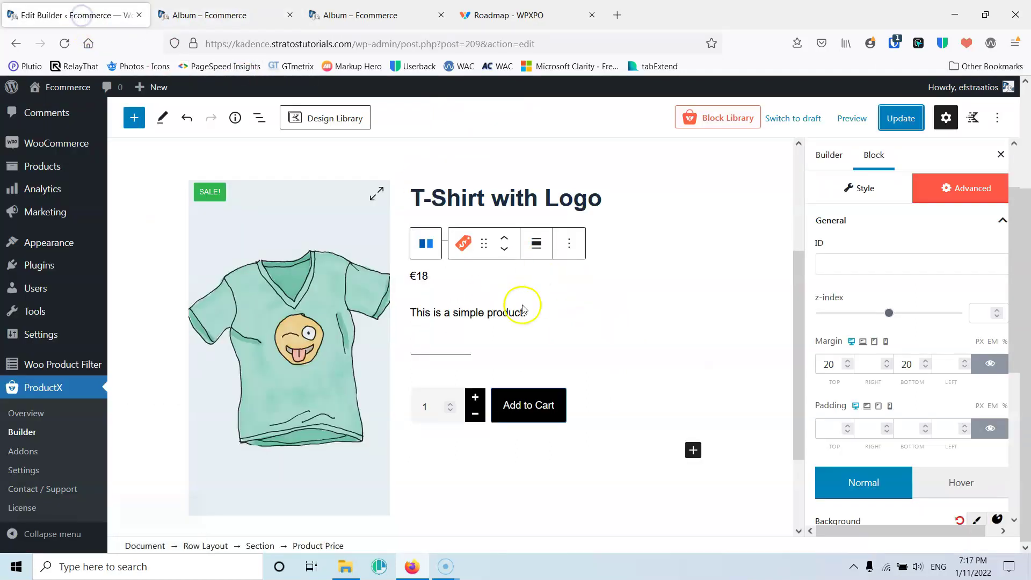
Try inserting a block with '/met' below Add to Cart, then reselect Add to Cart and stay in the editor.
left_click(693, 450)
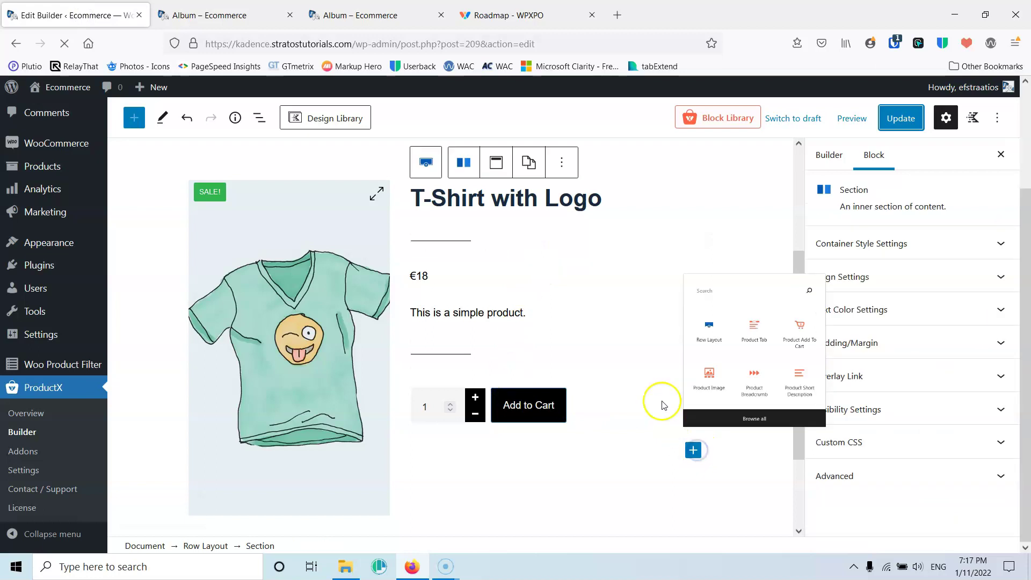
left_click(562, 332)
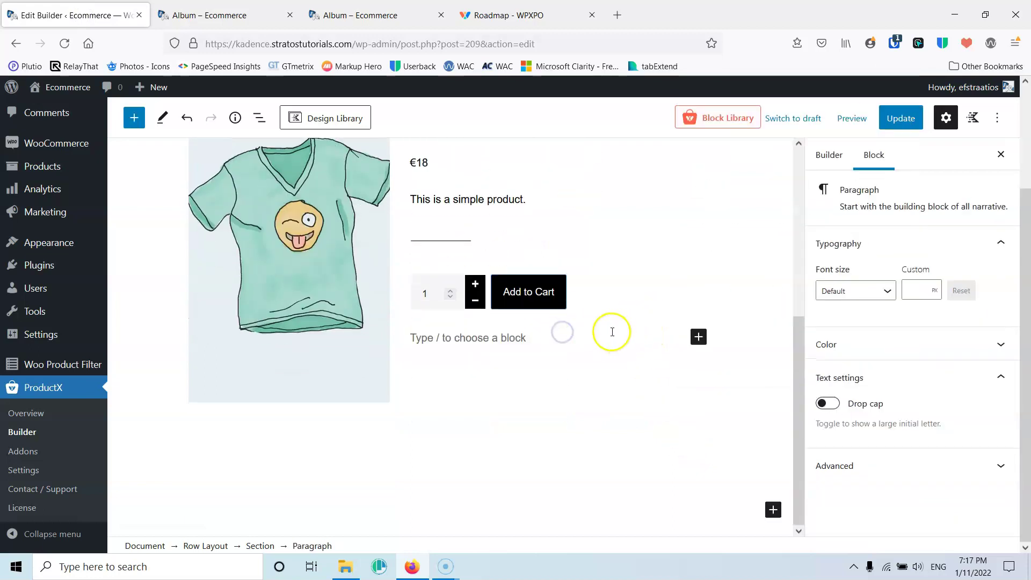
type("/")
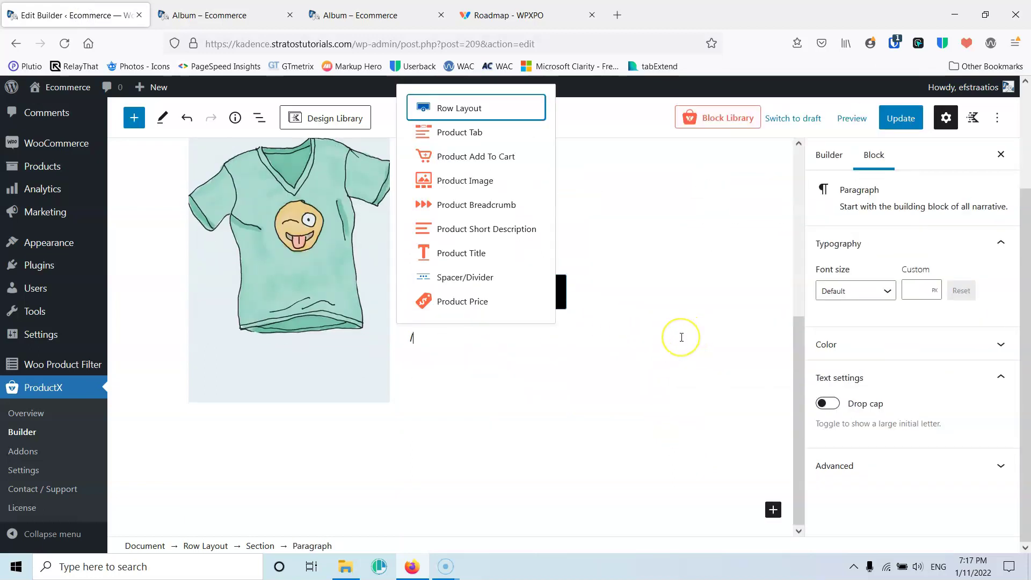
type("met")
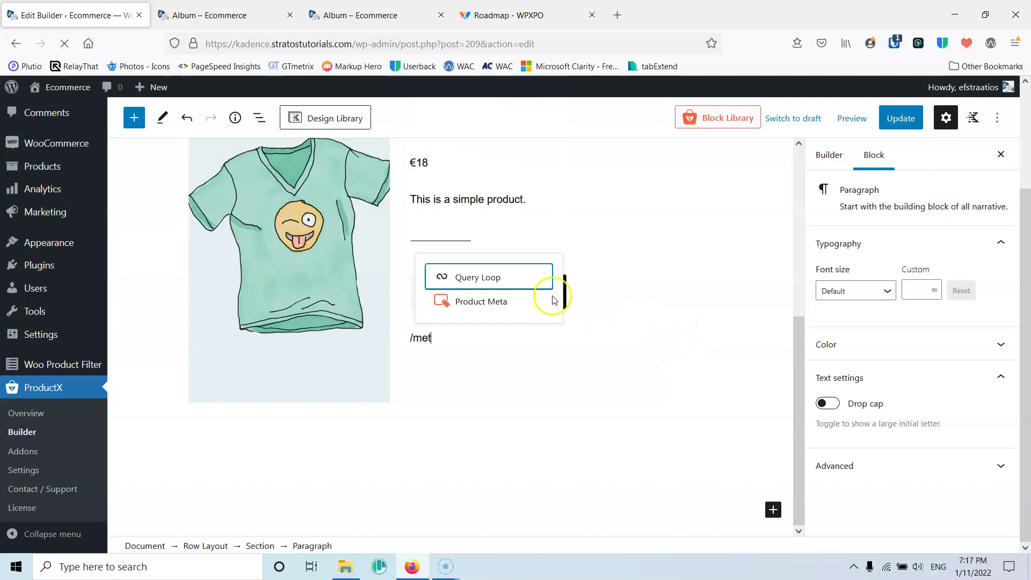
left_click(466, 302)
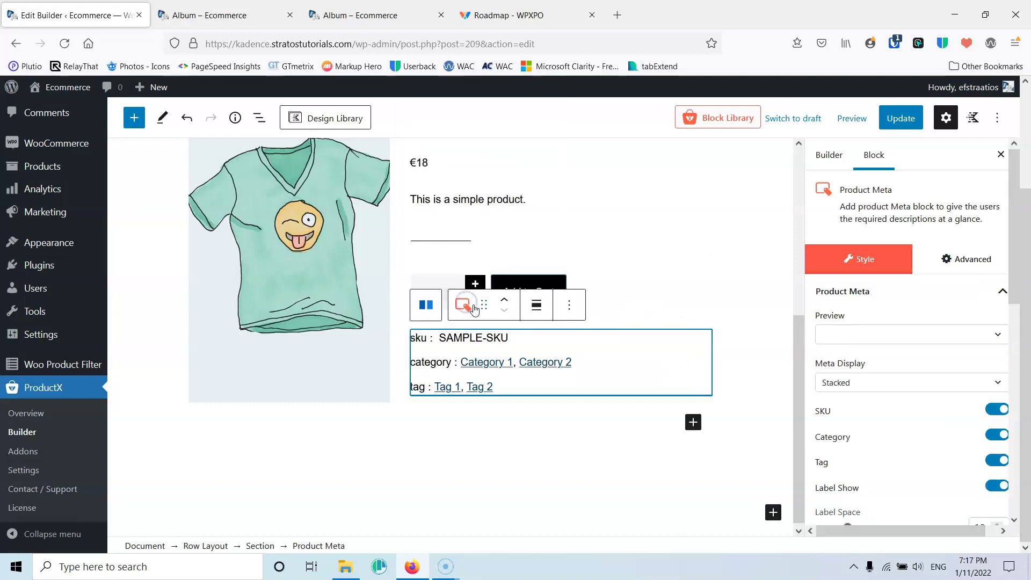
left_click(558, 279)
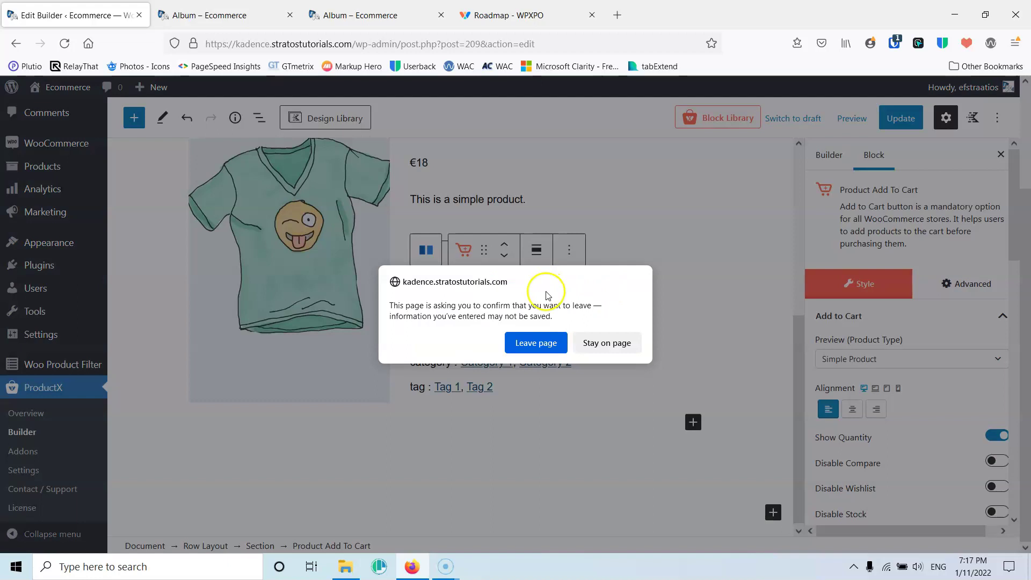
left_click(595, 346)
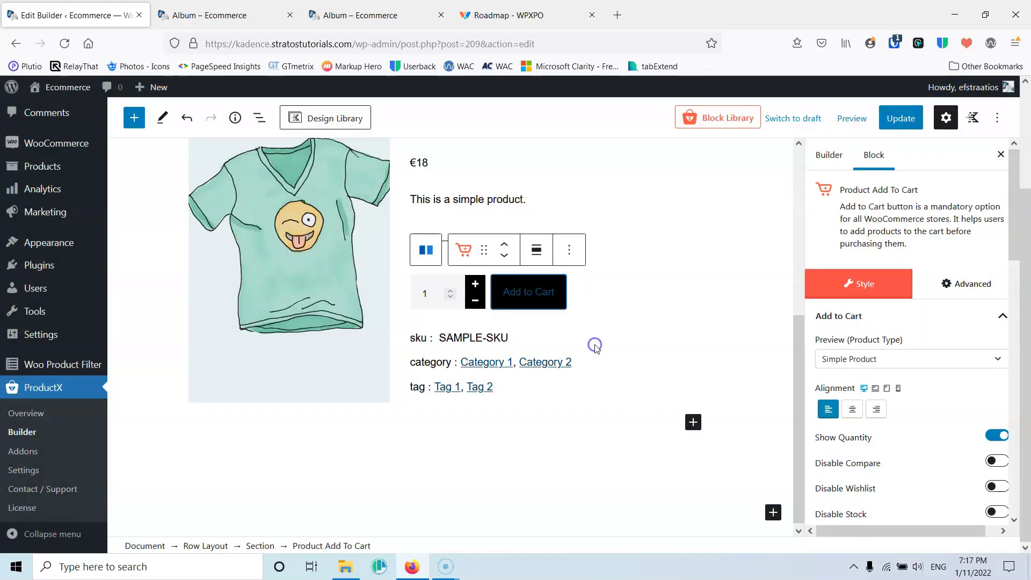
Give the Add to Cart block a 40 px bottom margin.
left_click(961, 285)
left_click(887, 319)
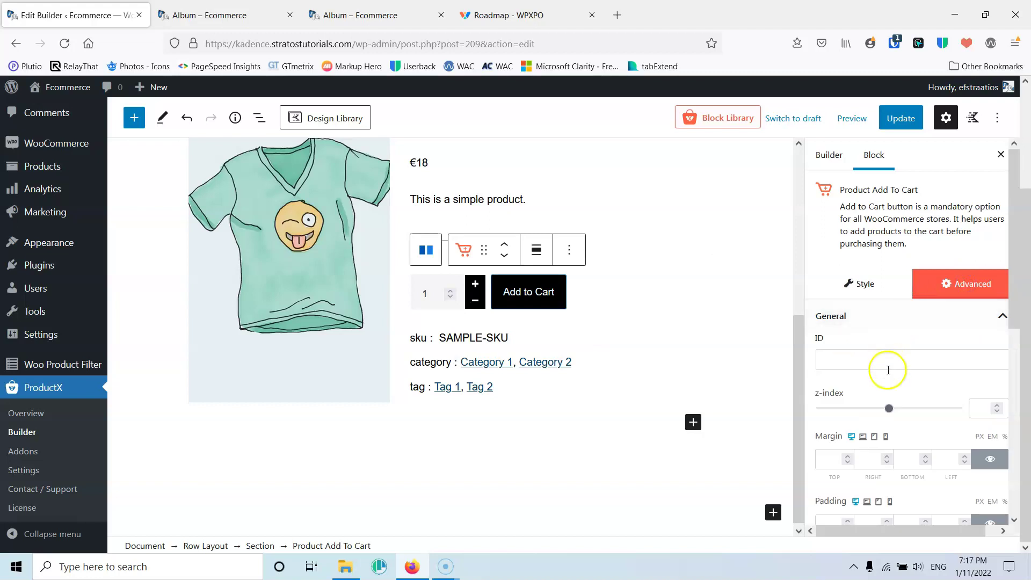
scroll(901, 369, "down", 4)
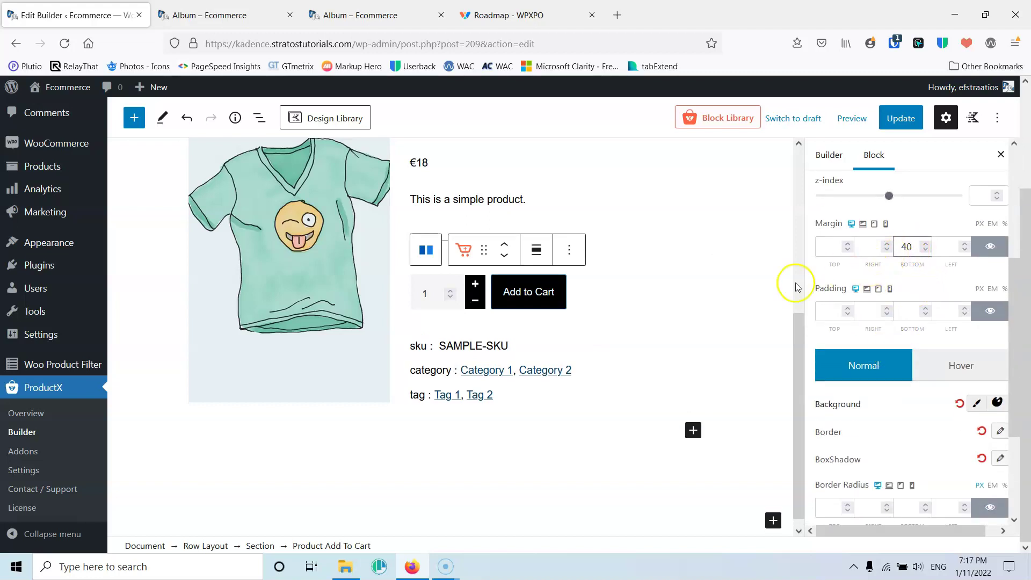
left_click(665, 269)
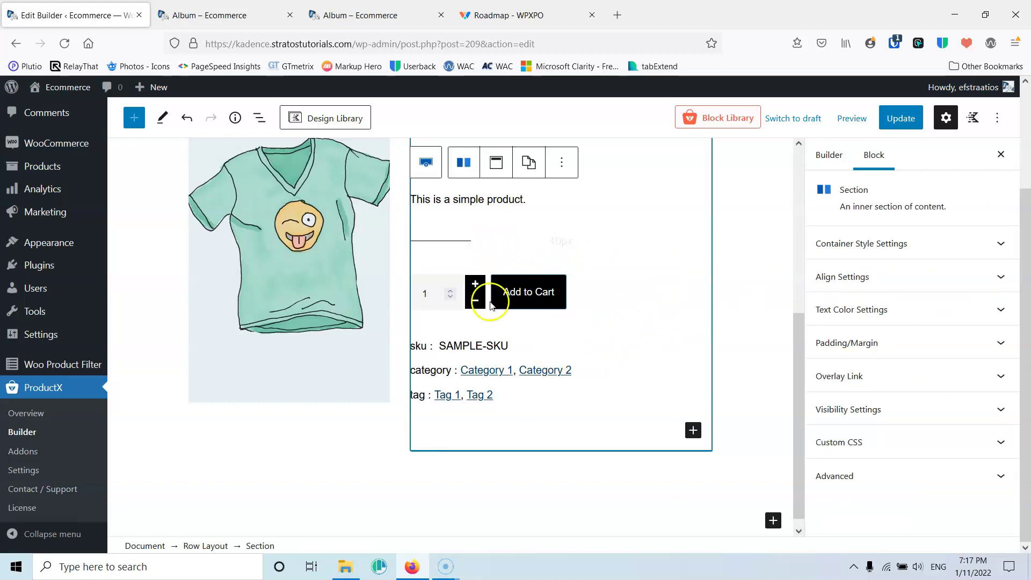
Preview the Product Meta block with T-Shirt with Logo data.
scroll(486, 285, "down", 1)
left_click(465, 337)
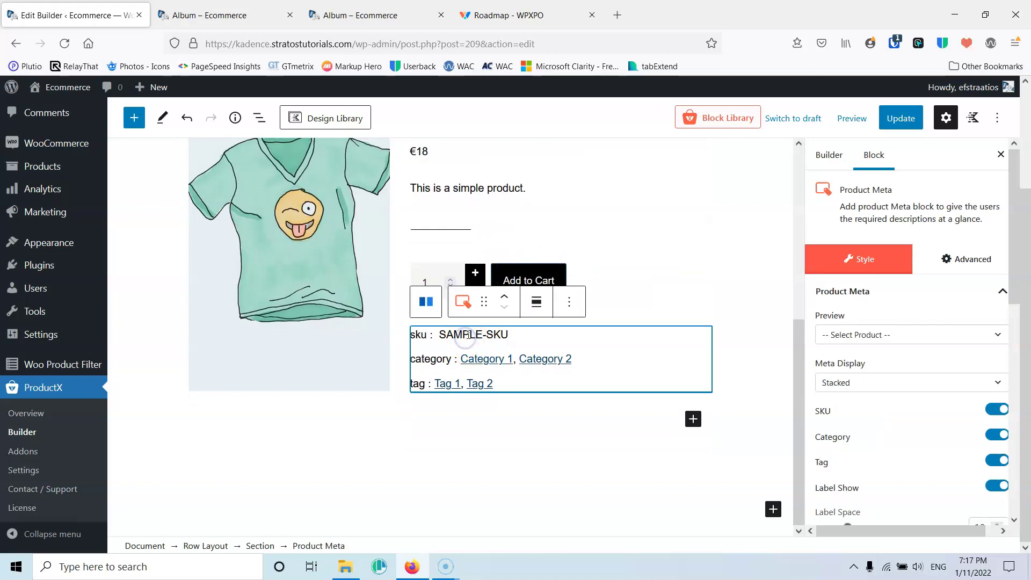
scroll(904, 346, "down", 5)
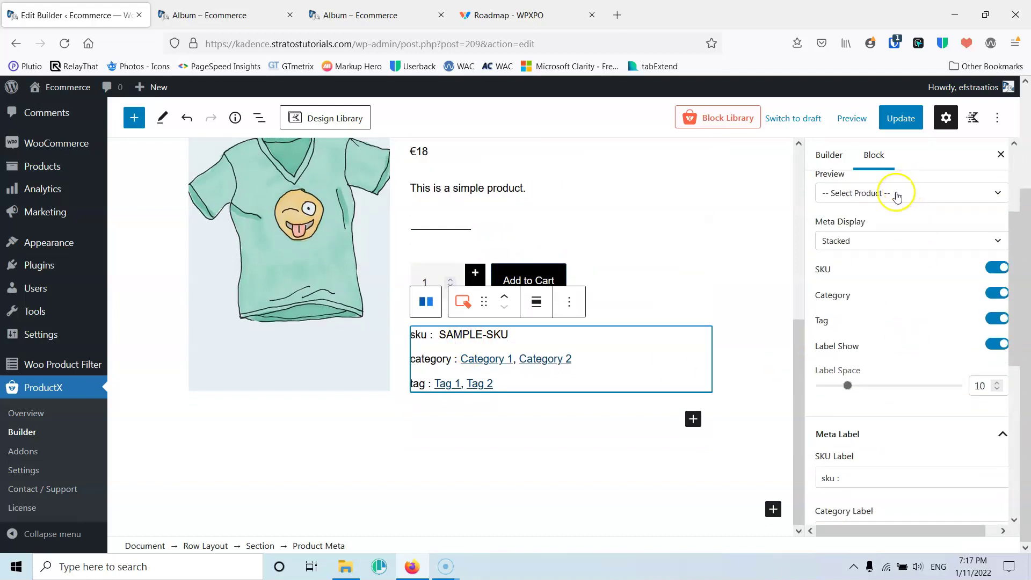
left_click(895, 194)
left_click(865, 250)
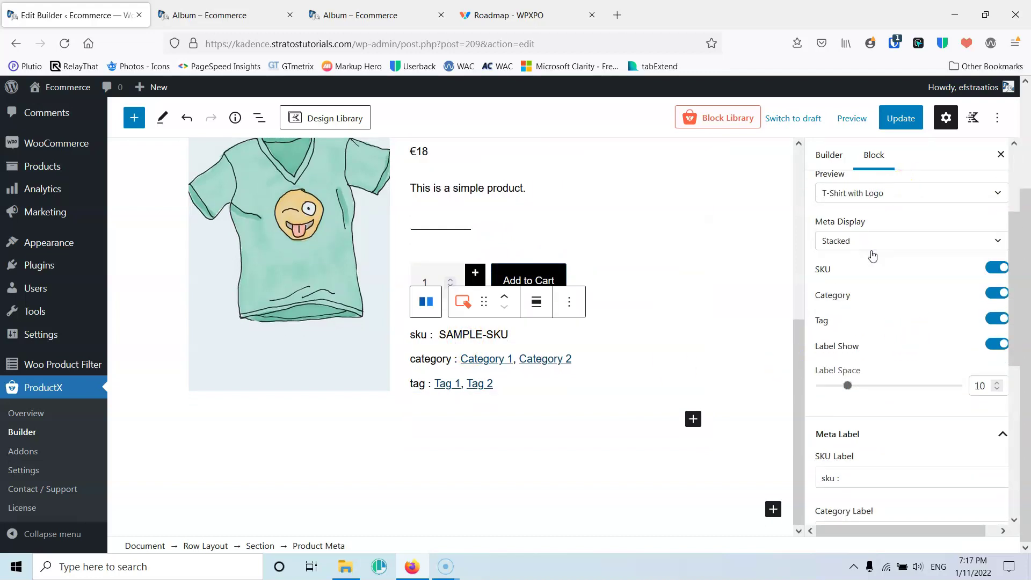
left_click(873, 296)
Capitalise the meta labels to Sku, Category and Tag, and save the template.
scroll(881, 299, "down", 3)
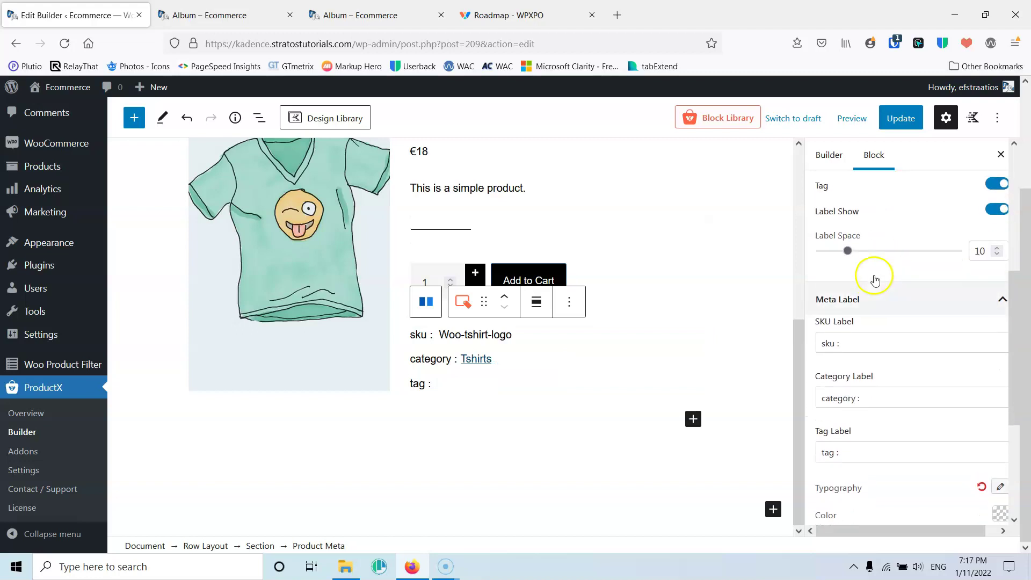
scroll(867, 296, "up", 3)
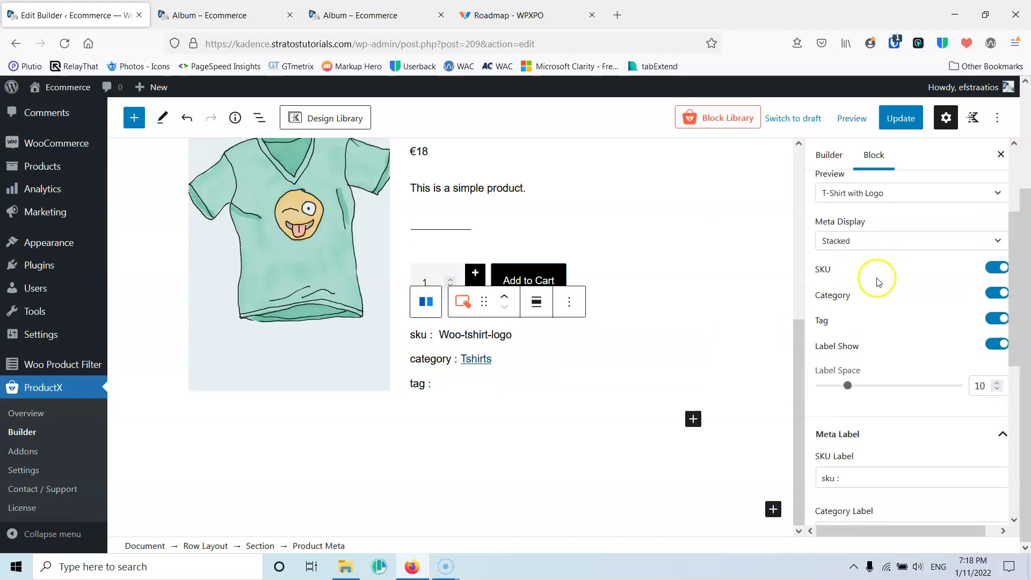
scroll(874, 284, "down", 2)
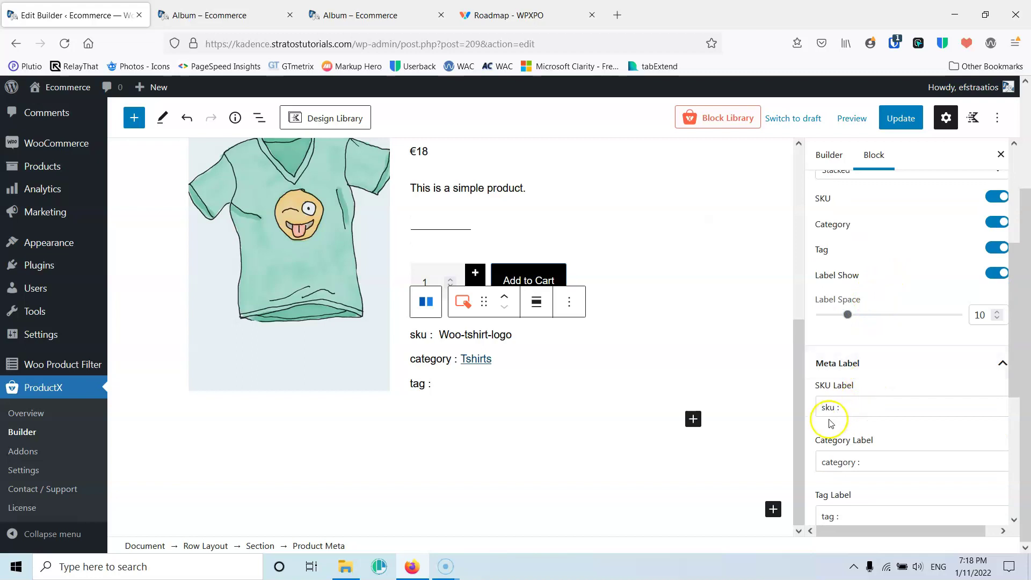
left_click_drag(827, 407, 812, 407)
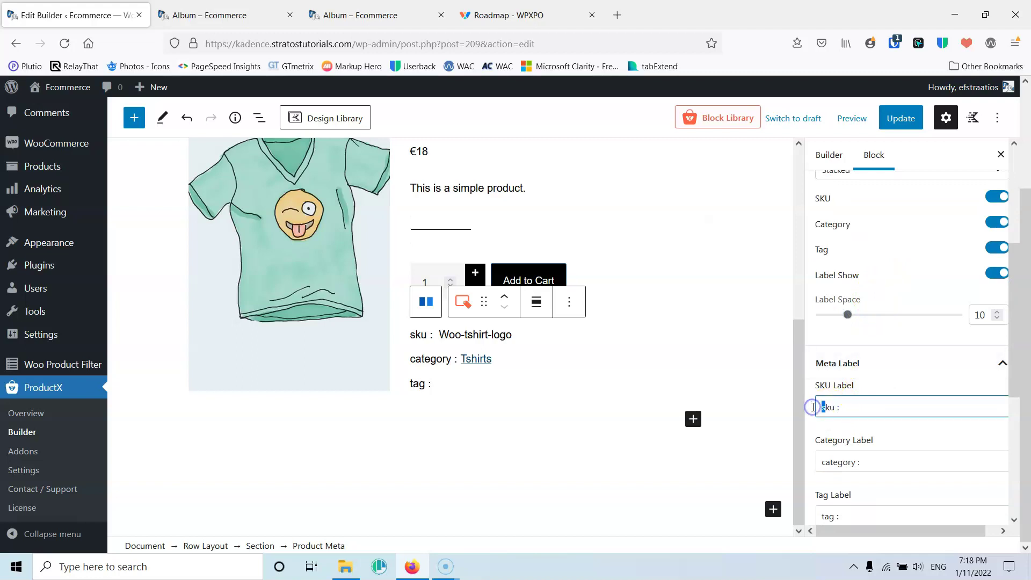
type("S")
scroll(853, 408, "down", 4)
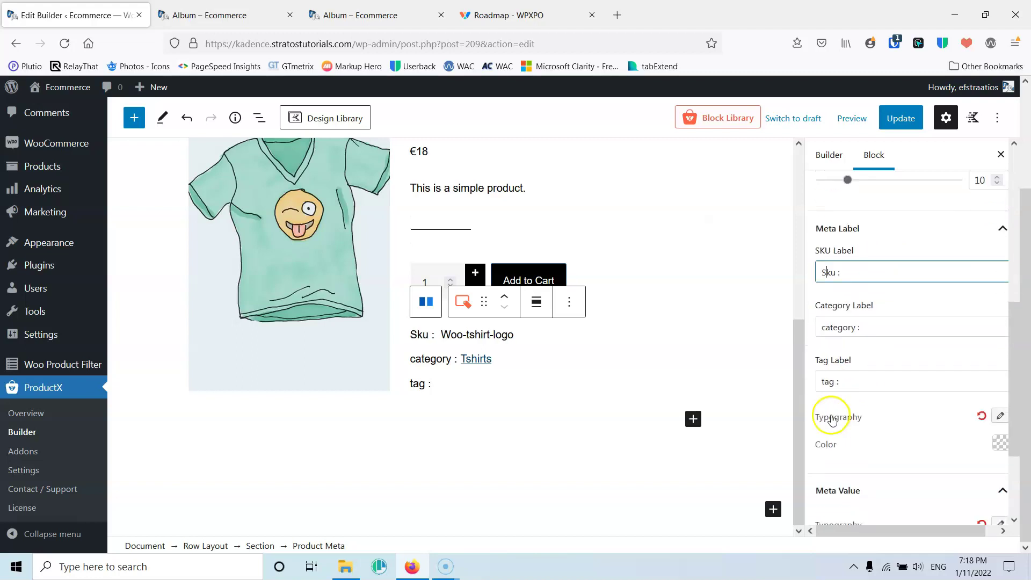
left_click_drag(828, 317, 809, 318)
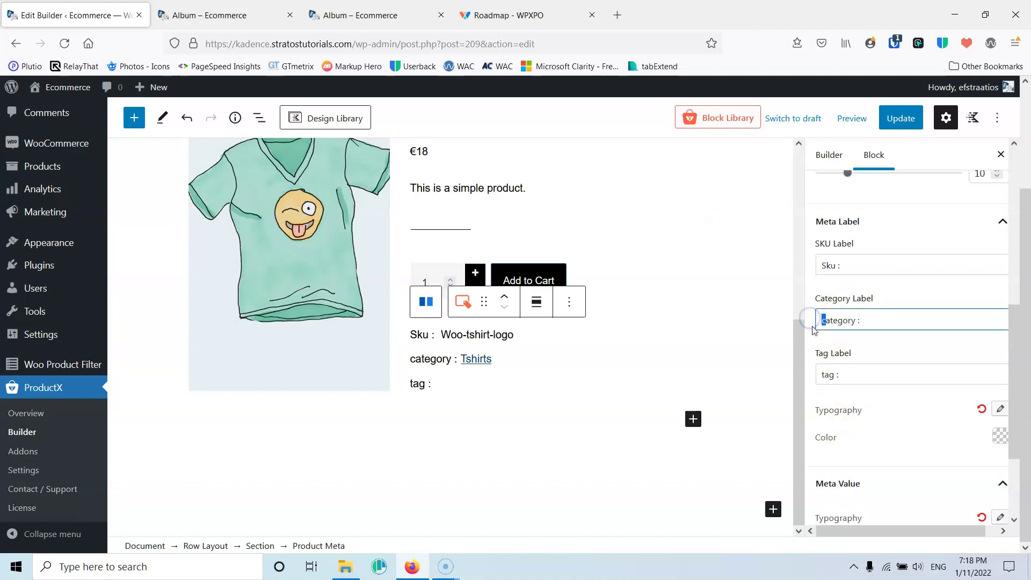
type("C")
left_click_drag(825, 374, 809, 369)
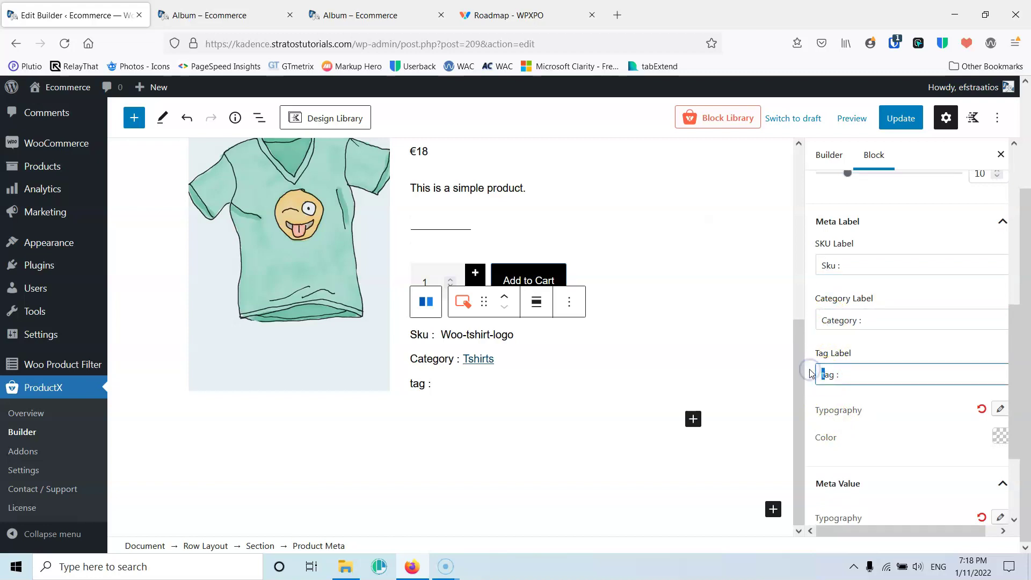
left_click(901, 118)
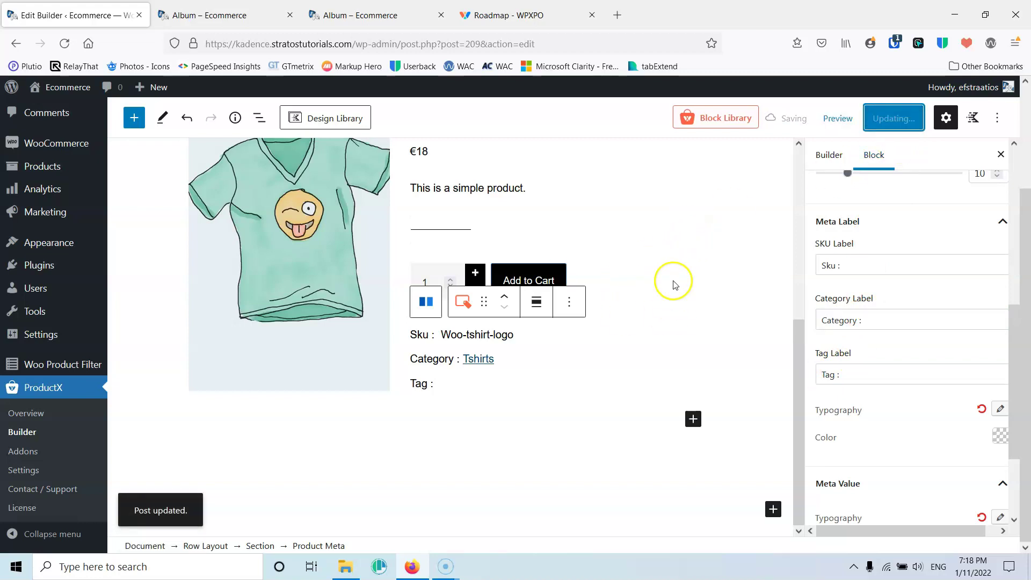
left_click(772, 510)
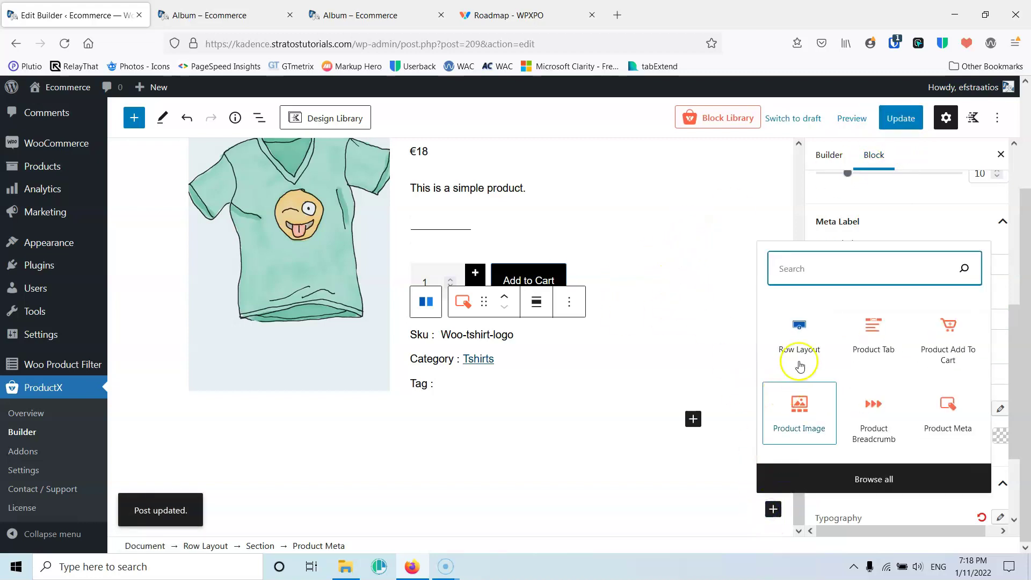
Add a single-column full-width row below the product containing a Product Tab block.
left_click(802, 325)
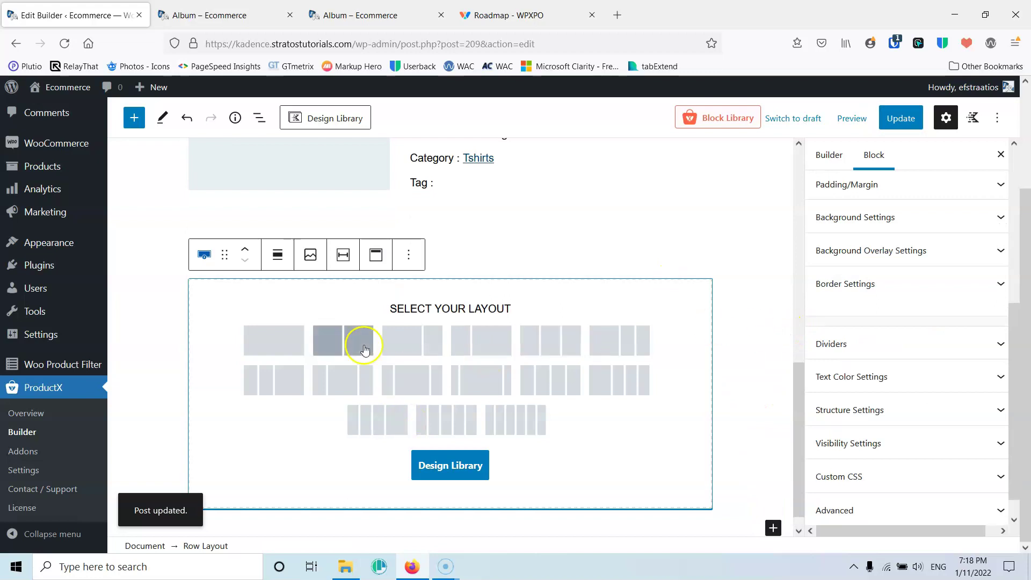
left_click(262, 343)
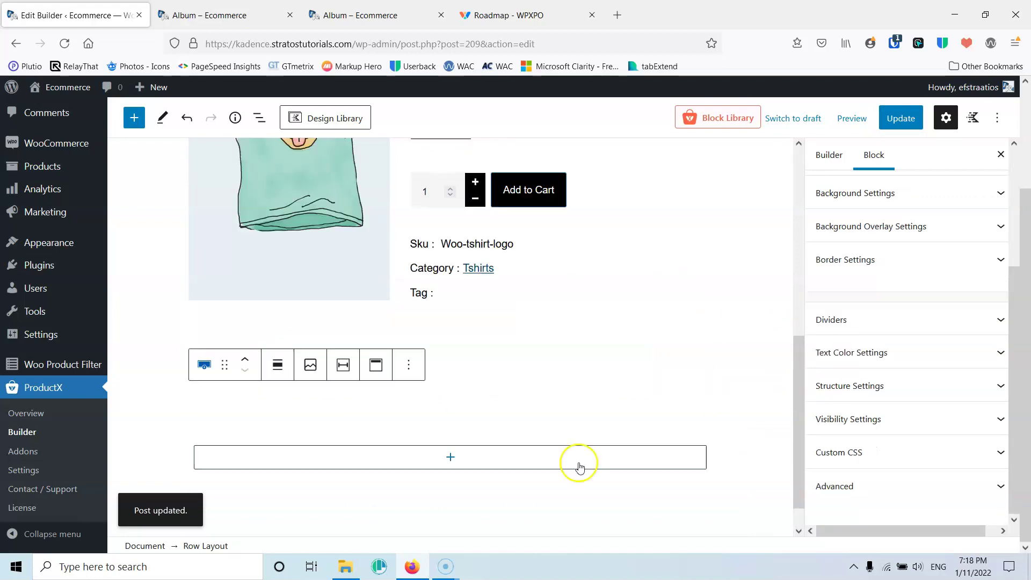
left_click(449, 457)
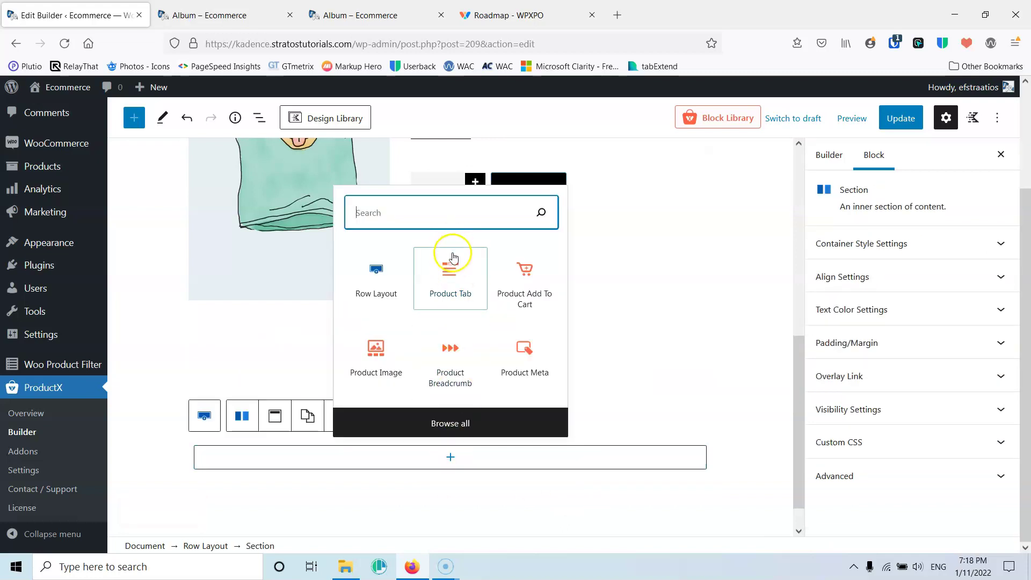
left_click(453, 280)
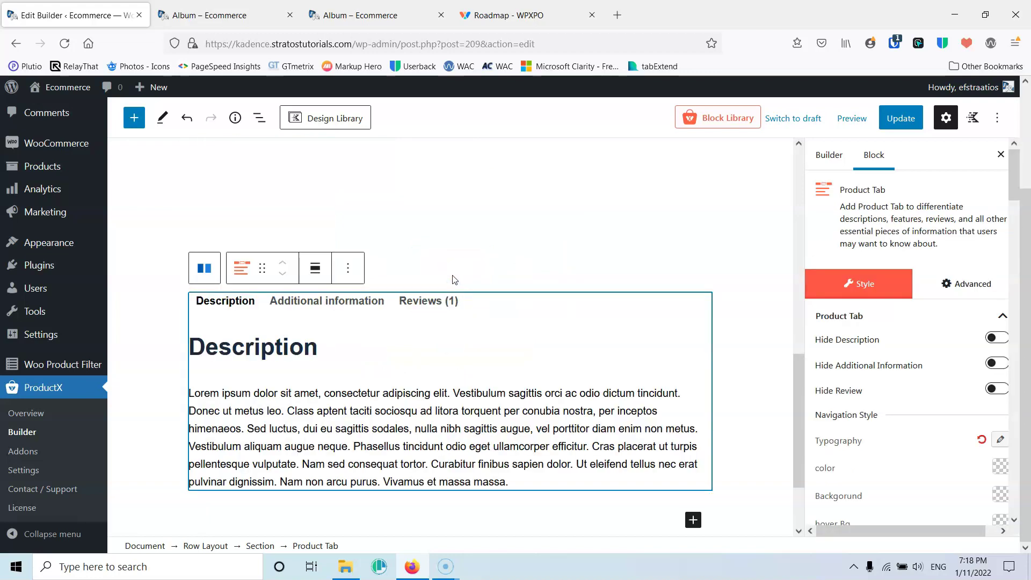
Preview the Additional information and Description tabs, then save the template.
left_click(298, 301)
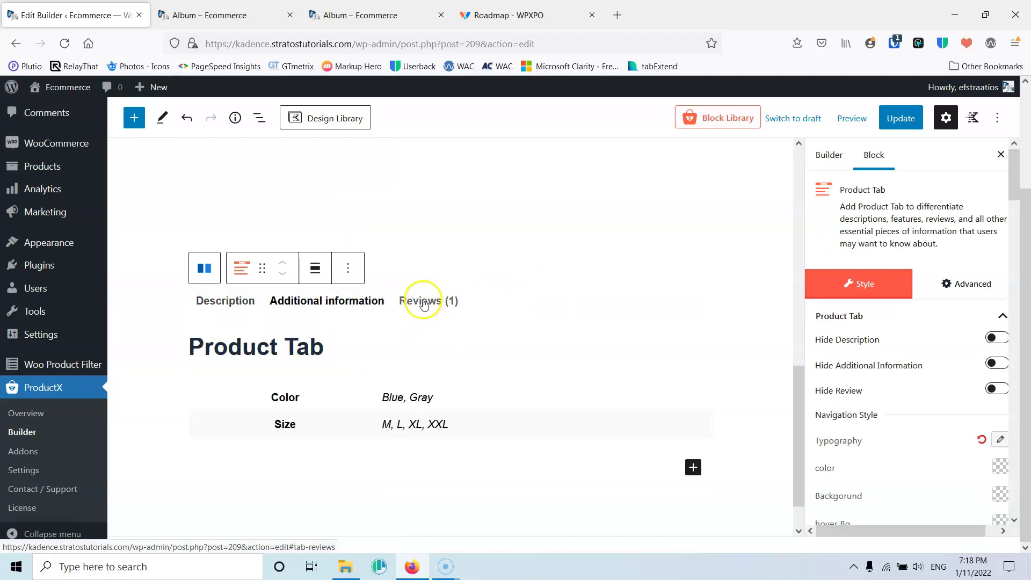
left_click(226, 301)
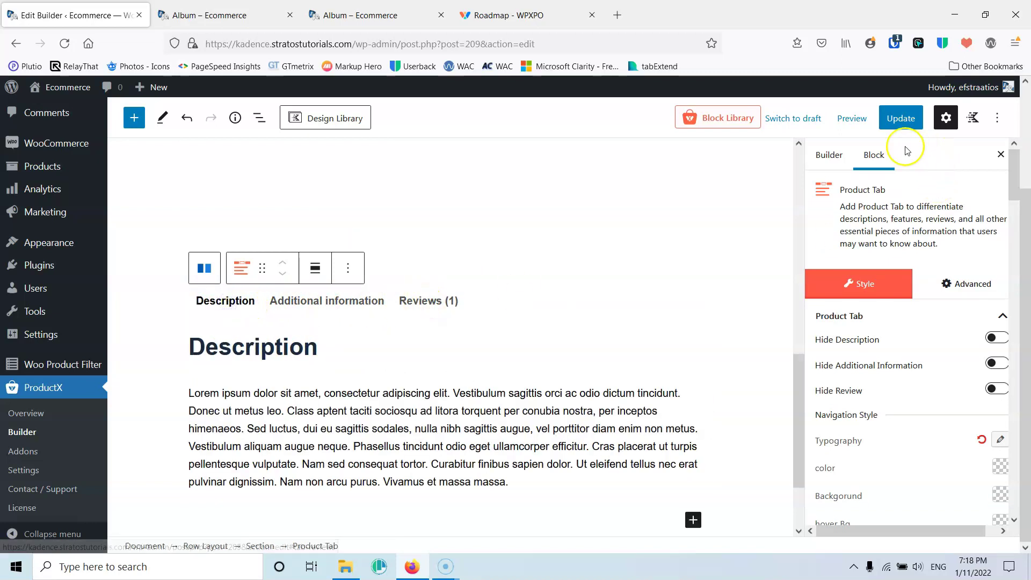
left_click(902, 120)
Reload the live Album product page to check the new tab row, then return to the editor.
left_click(225, 15)
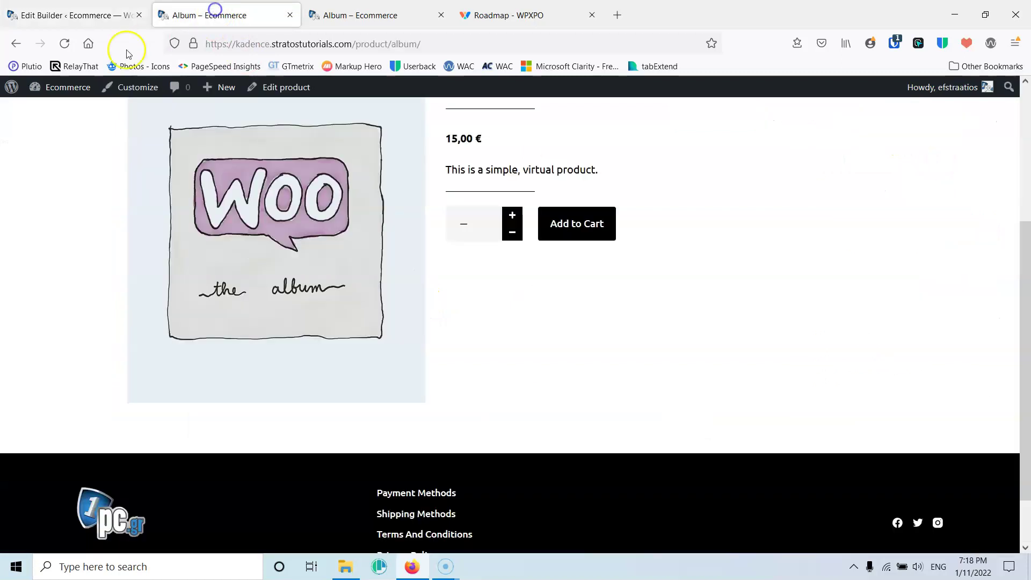
left_click(64, 44)
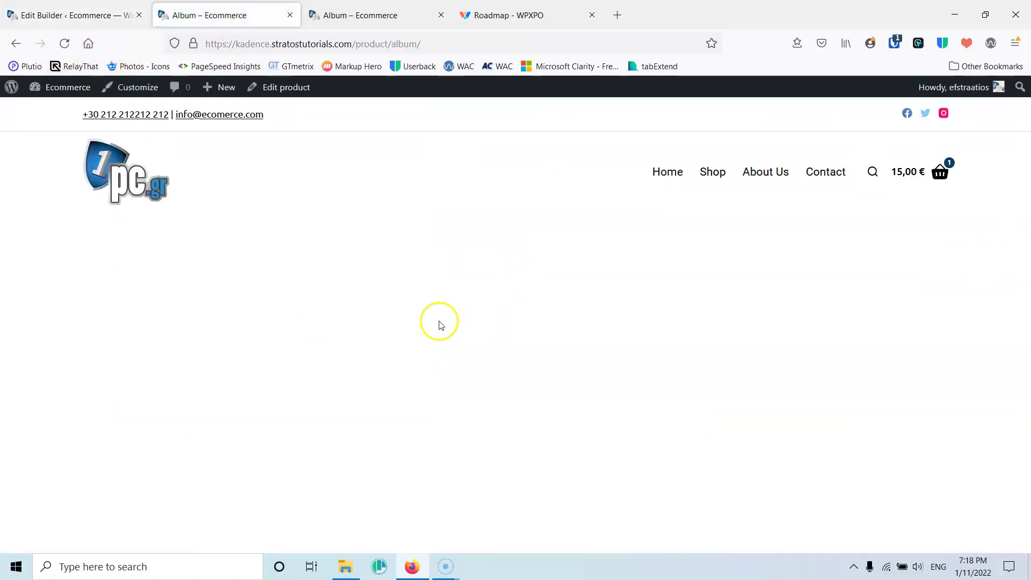
left_click(75, 15)
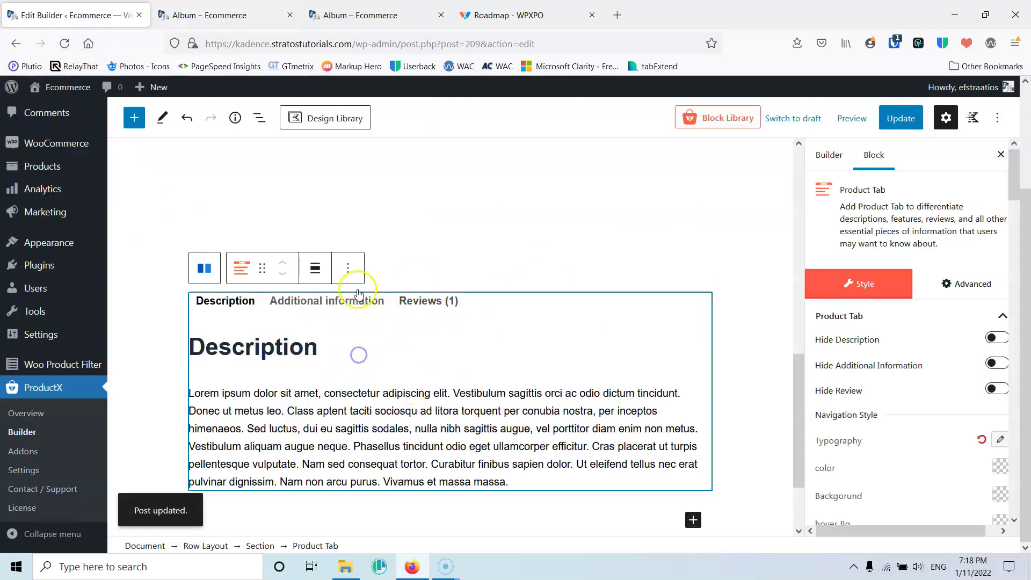
Remove the Product Tab block and select the empty one-column row left below the product meta.
left_click(348, 268)
scroll(405, 459, "down", 1)
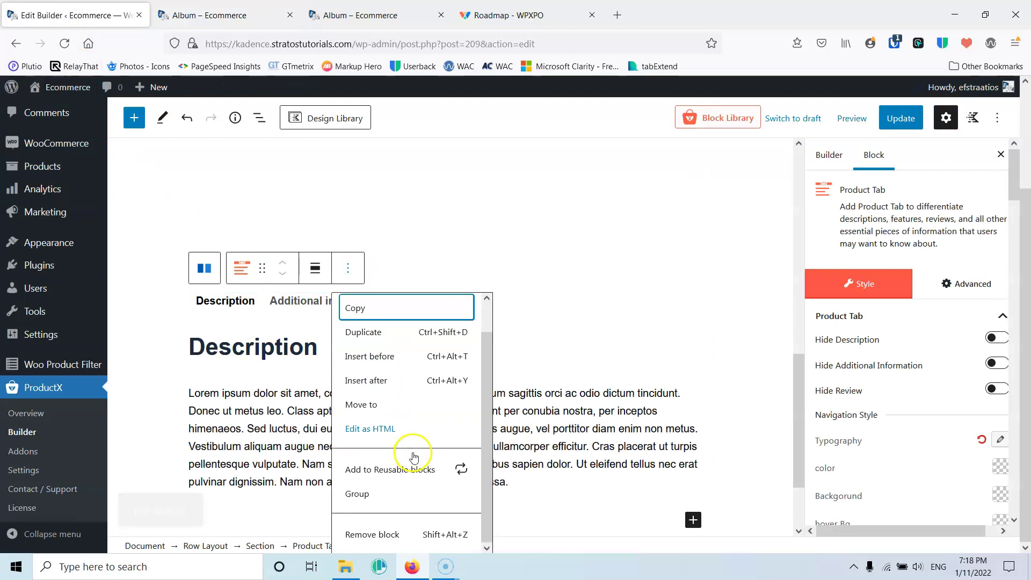
left_click(418, 543)
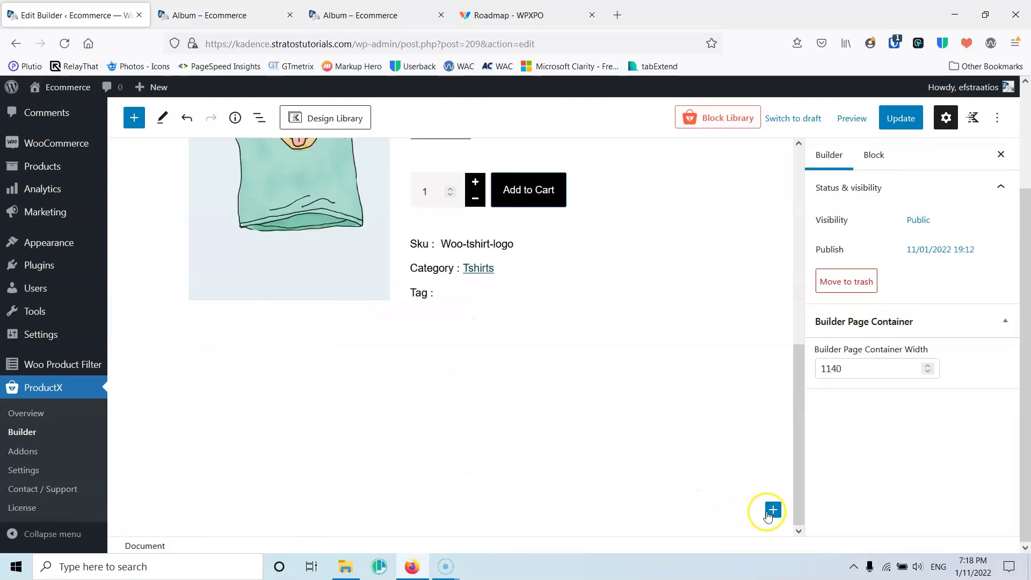
left_click(409, 446)
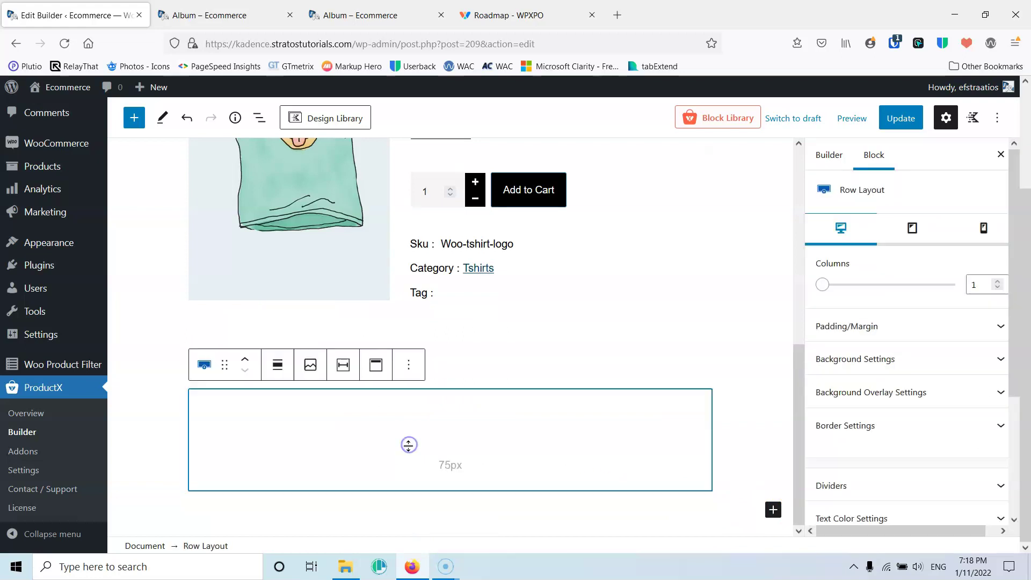
Insert a Product Description block into a new column of the empty row and save the template.
left_click(439, 437)
left_click(450, 457)
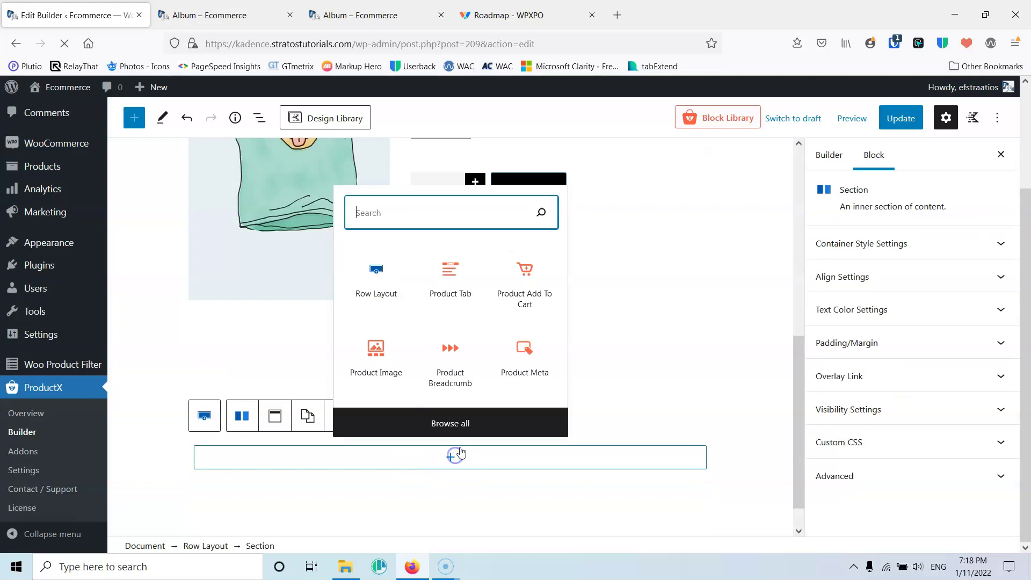
type("desc")
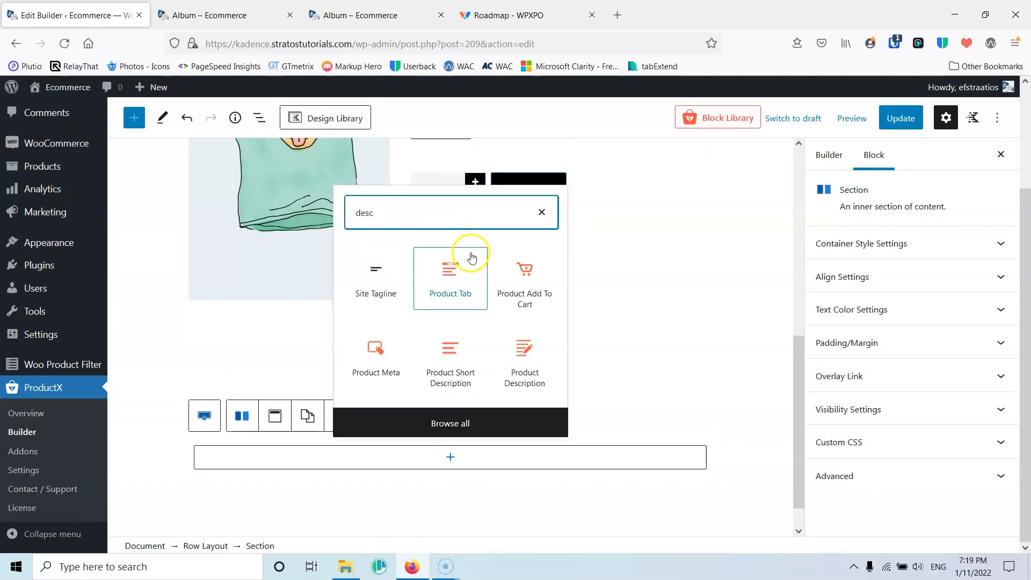
left_click(527, 357)
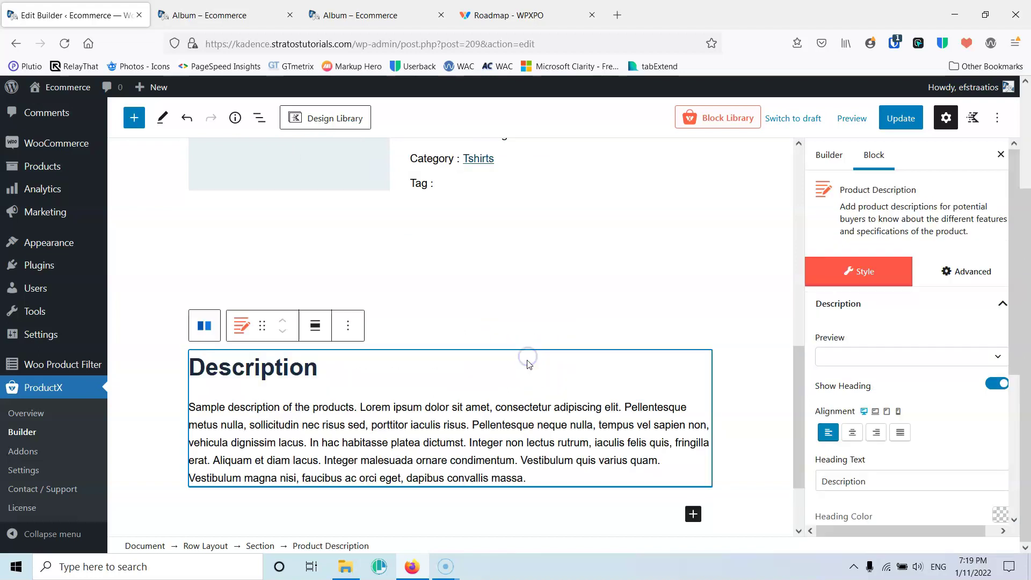
left_click(486, 329)
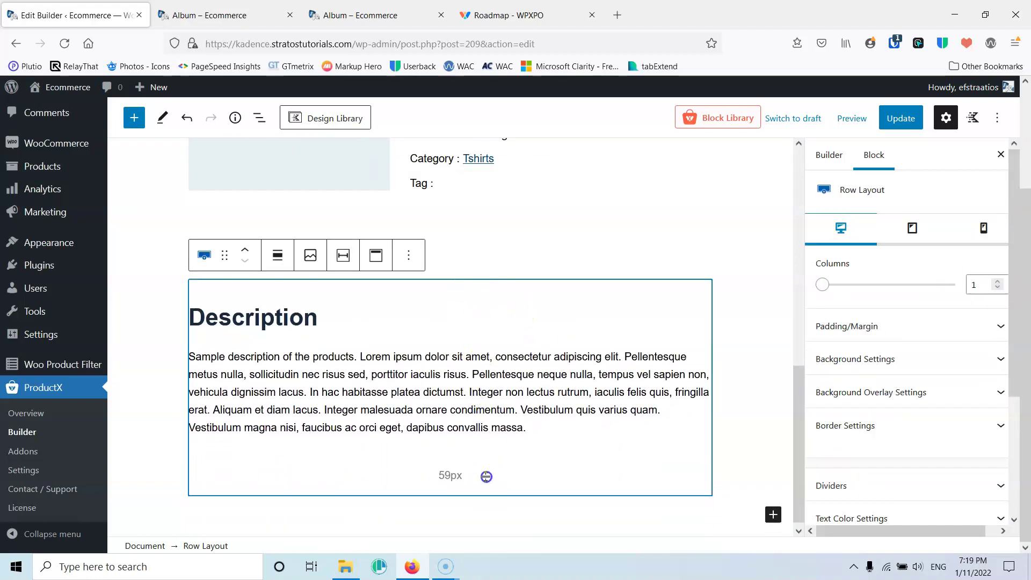
scroll(485, 429, "up", 1)
left_click(898, 123)
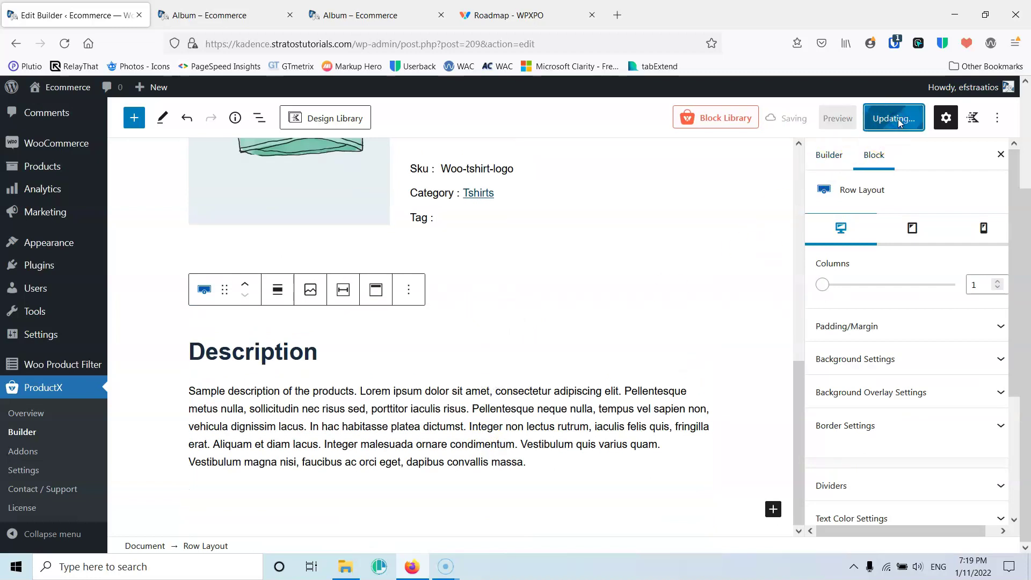
Set the Product Description preview to WordPress Pennant, check its Description heading, and update the template.
left_click(337, 378)
left_click(921, 358)
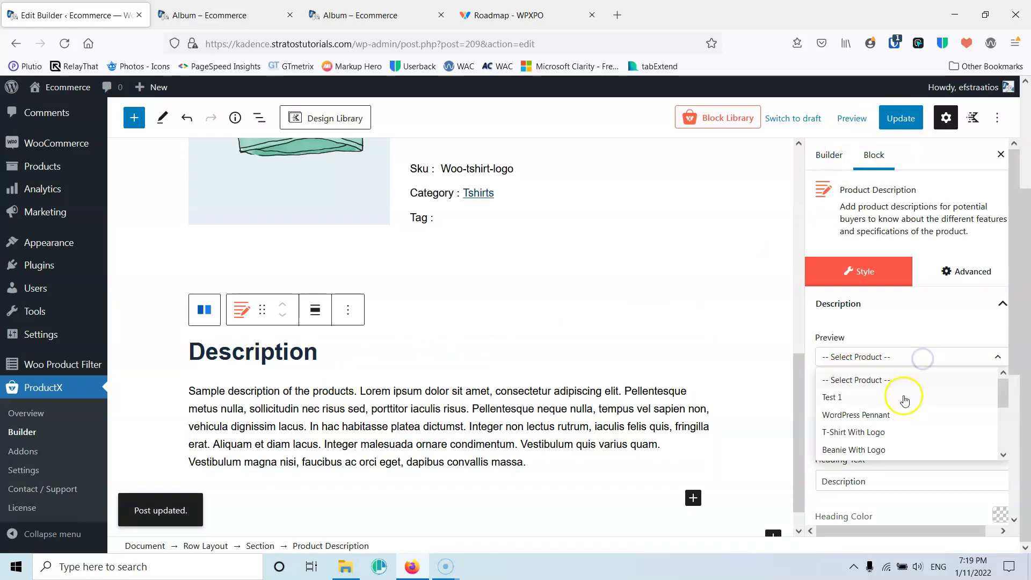
left_click(902, 414)
scroll(906, 415, "down", 4)
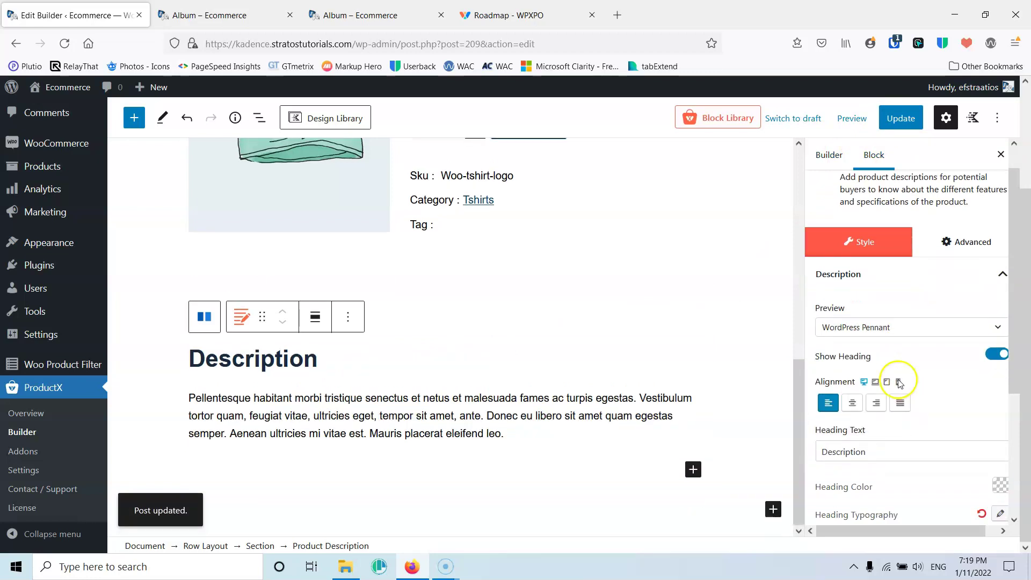
left_click(846, 339)
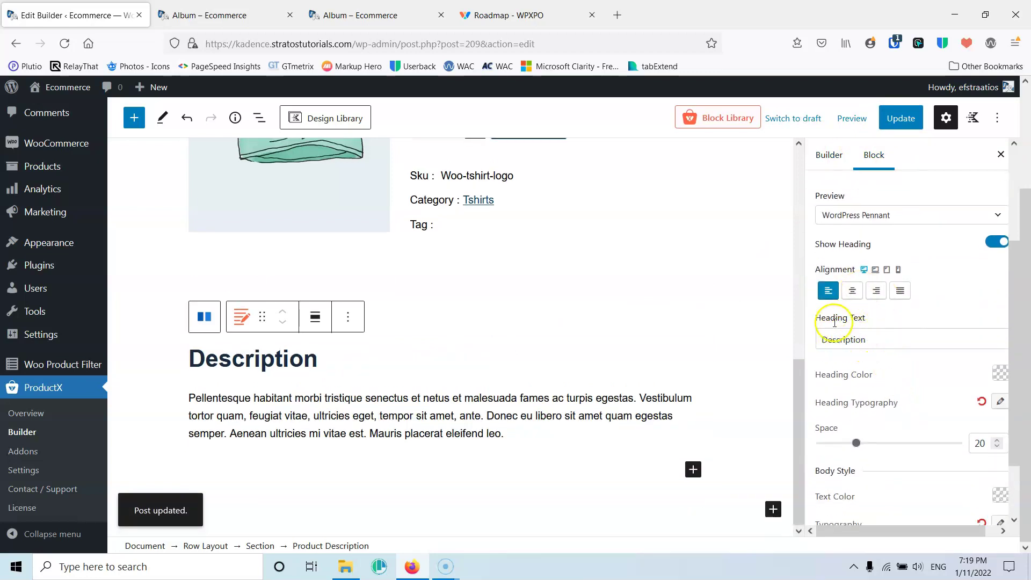
scroll(883, 344, "down", 2)
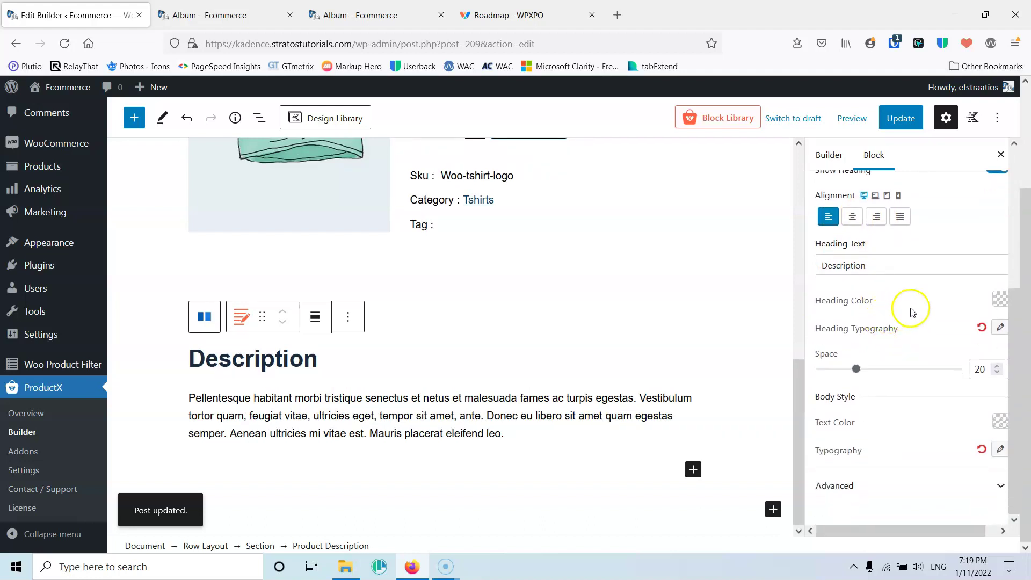
scroll(896, 411, "up", 5)
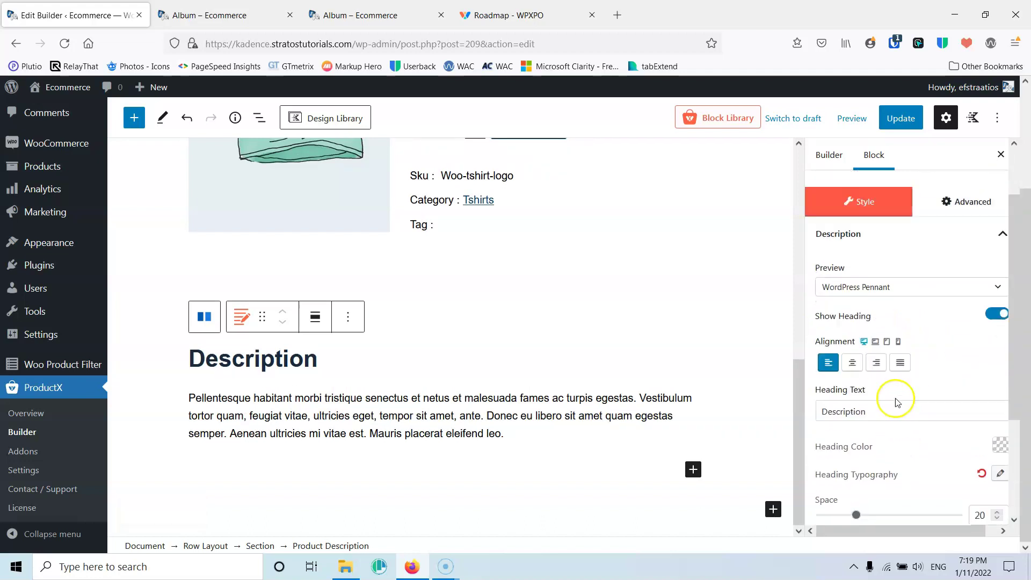
left_click(900, 119)
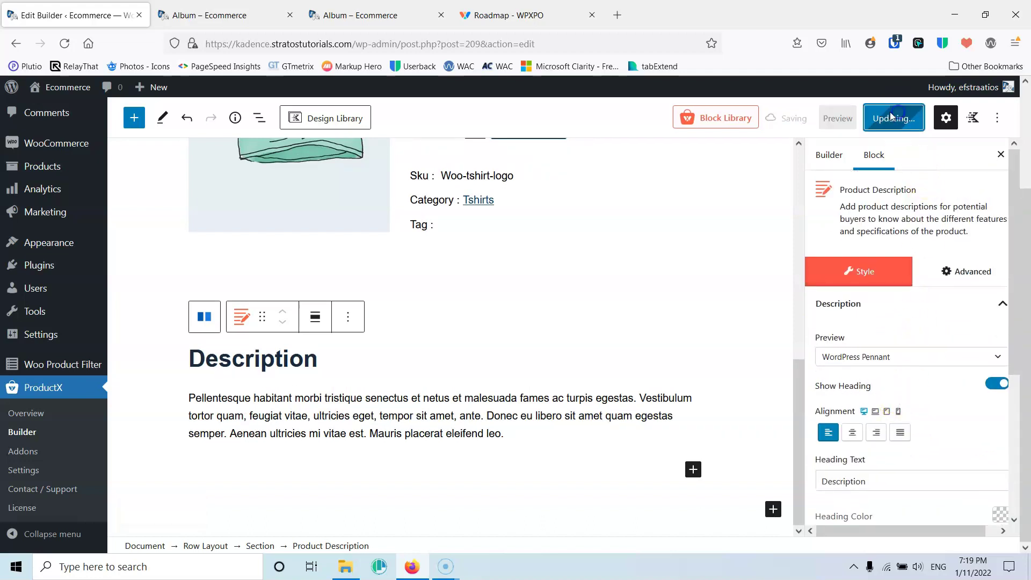
left_click(239, 8)
left_click(64, 44)
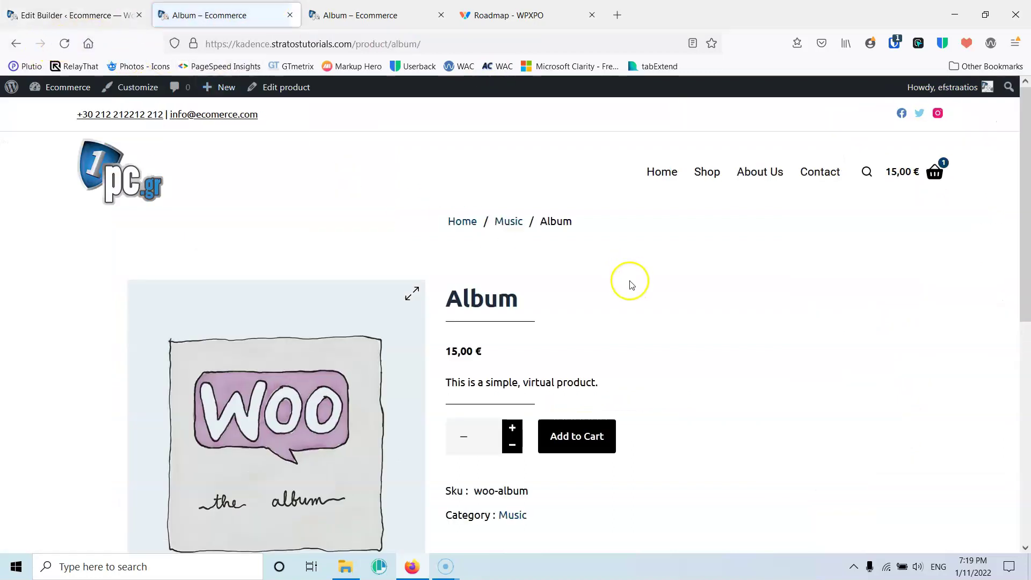
scroll(665, 326, "down", 3)
scroll(666, 326, "down", 4)
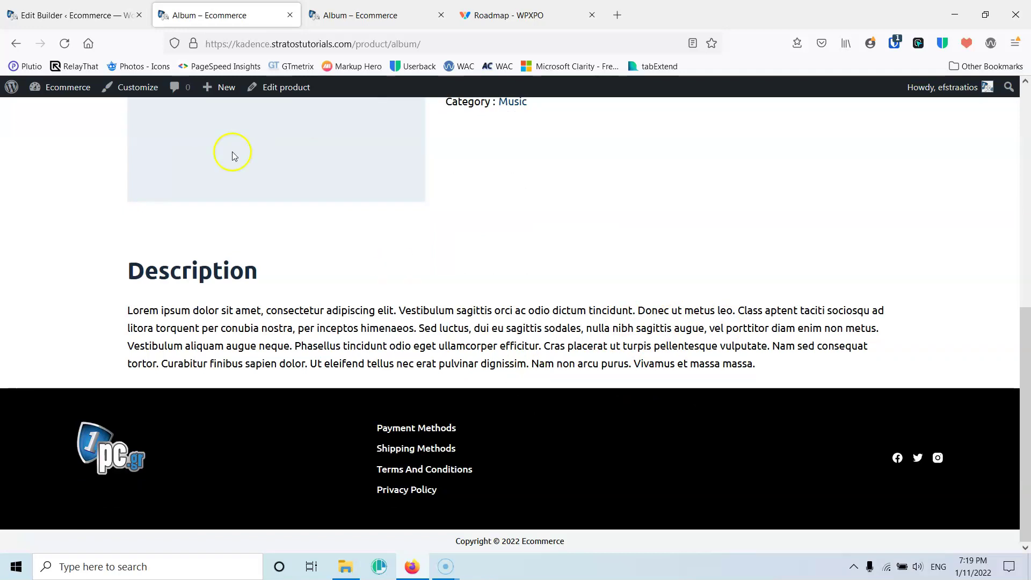
left_click(75, 15)
left_click(434, 333)
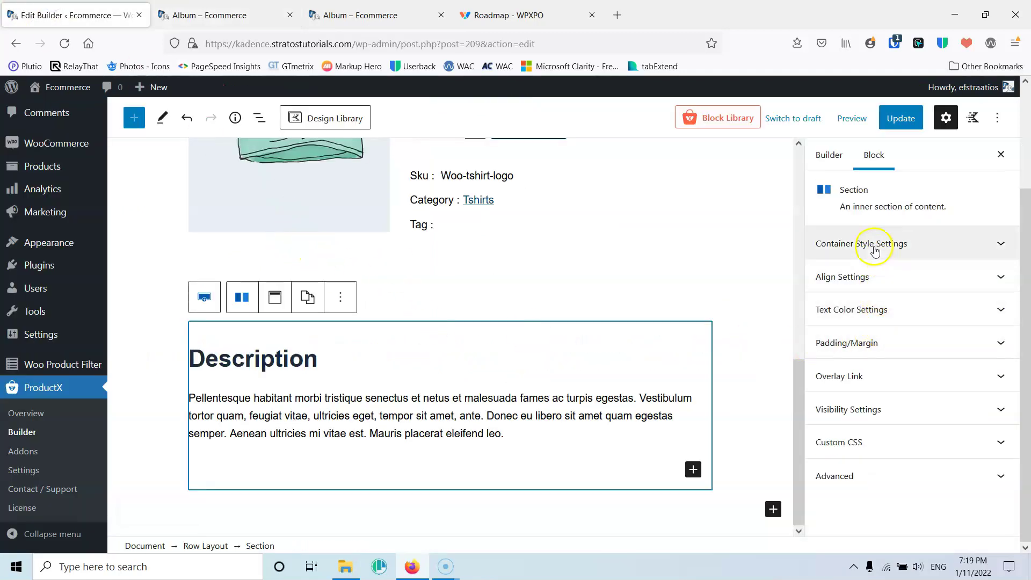
Set the description row's bottom padding to 75 px, update the template, and view the live page.
left_click(199, 545)
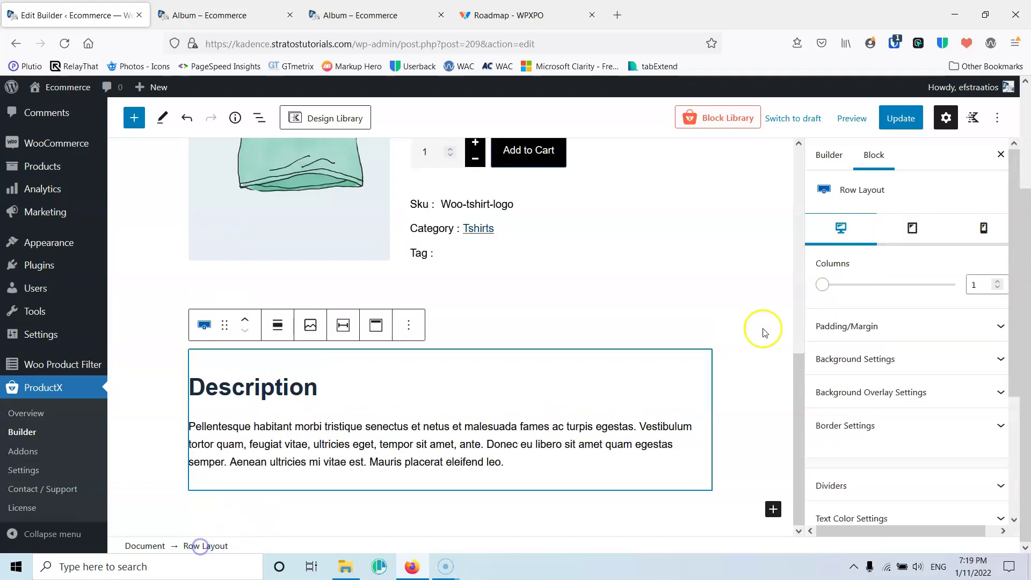
left_click(867, 327)
scroll(929, 299, "down", 3)
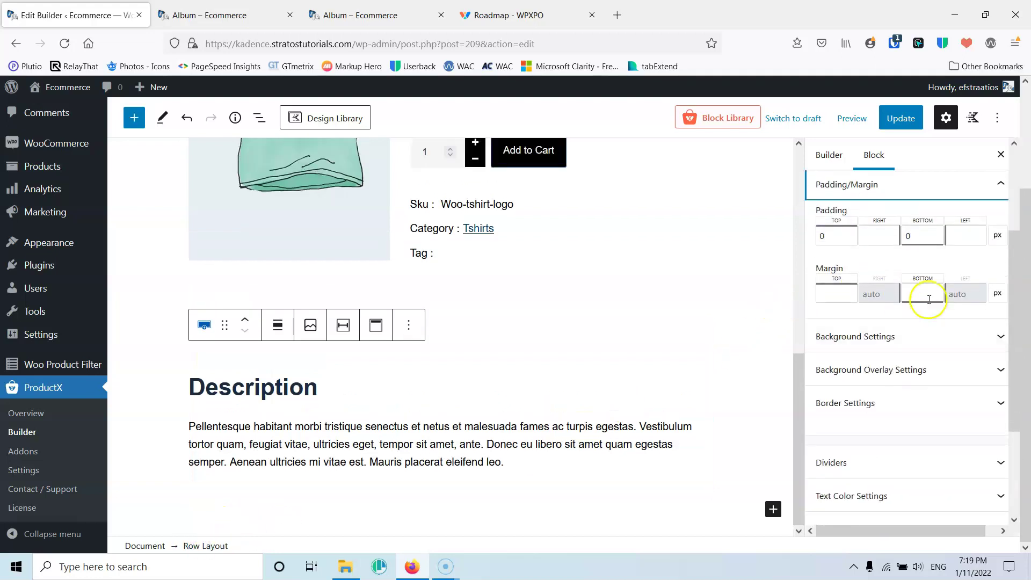
double_click(918, 230)
type("75")
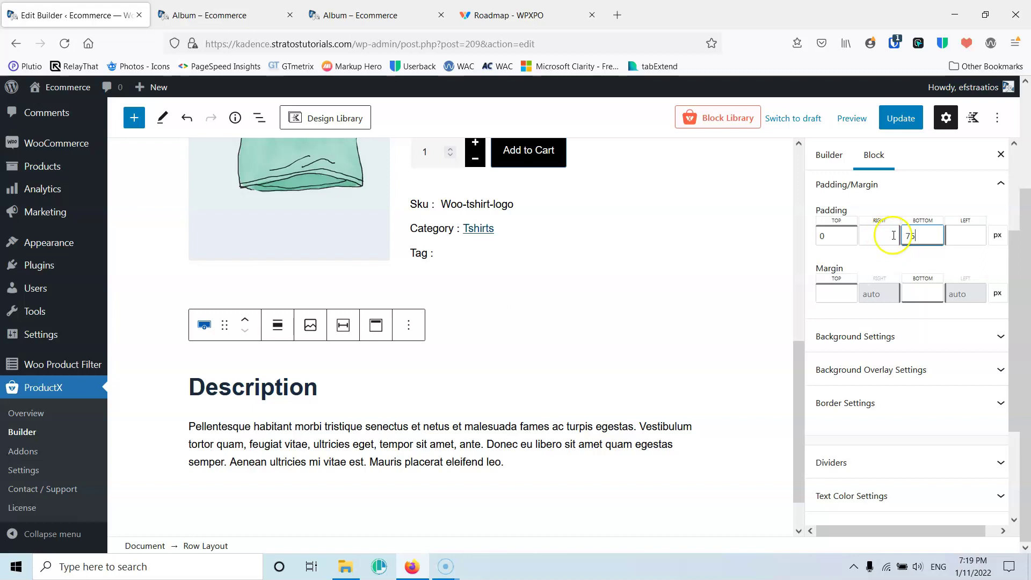
left_click(899, 117)
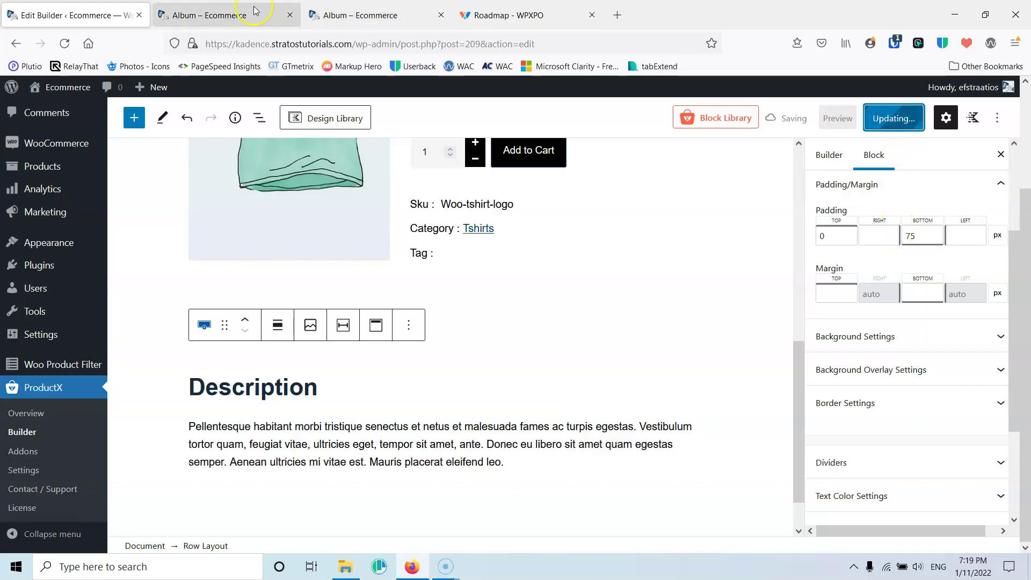
left_click(226, 15)
left_click(65, 44)
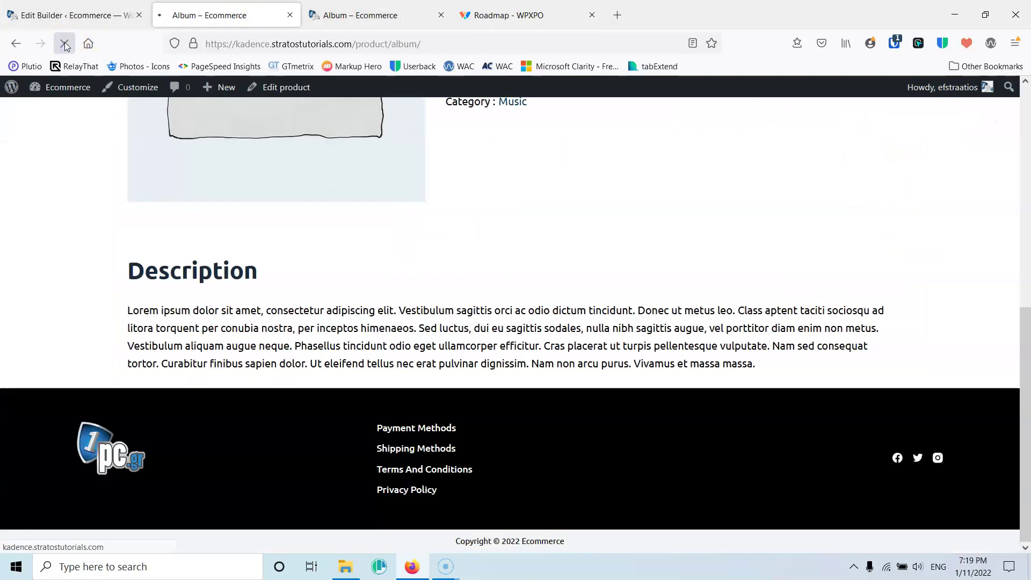
scroll(625, 248, "up", 5)
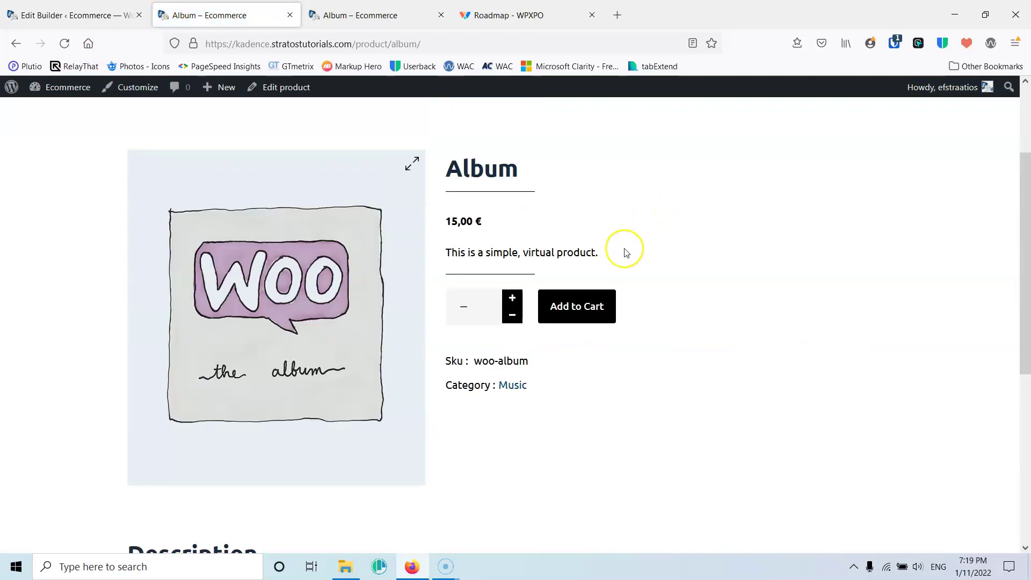
scroll(626, 251, "up", 1)
scroll(625, 250, "down", 5)
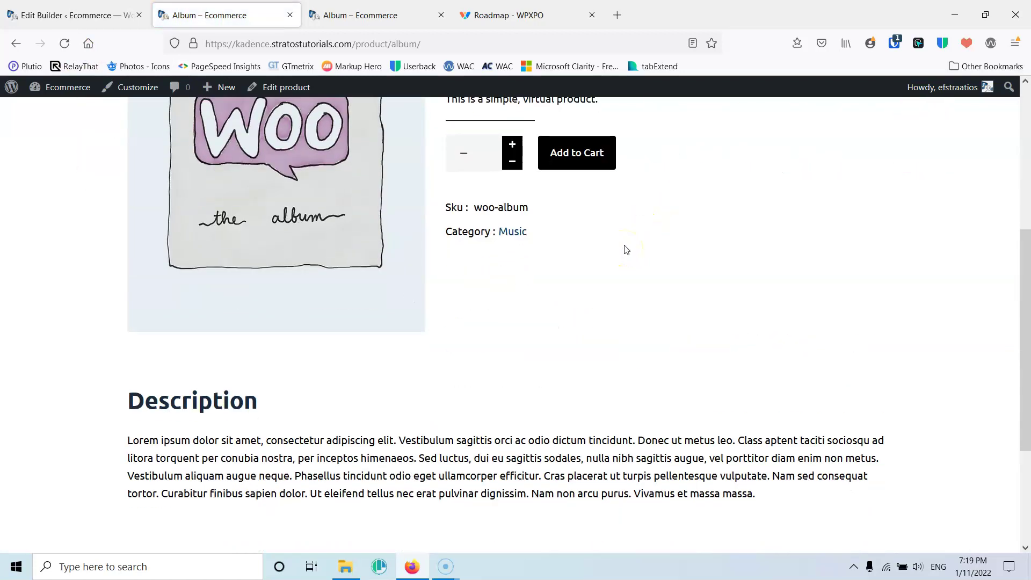
scroll(626, 249, "down", 3)
key("ctrl+Page_Up")
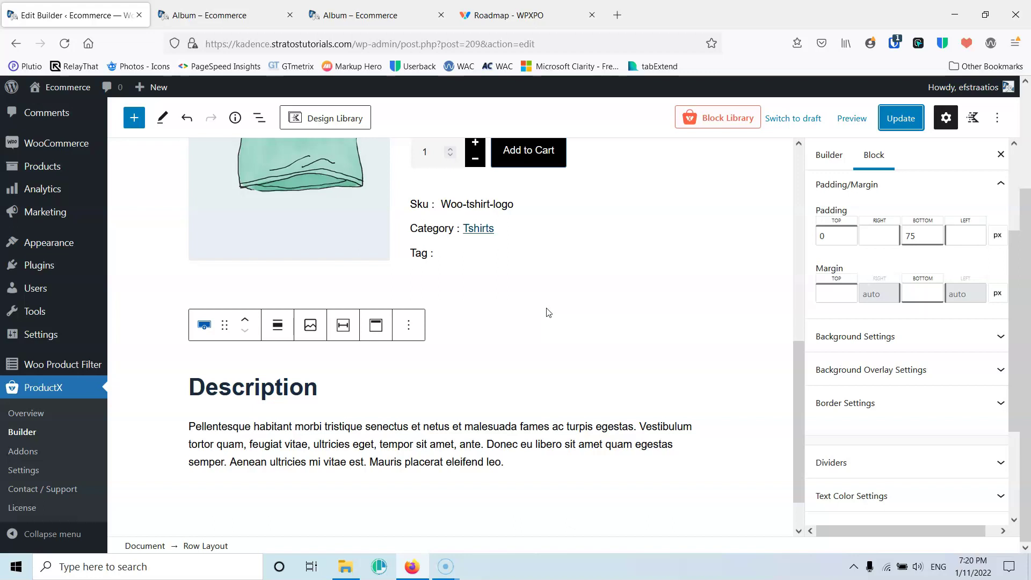
scroll(547, 312, "up", 4)
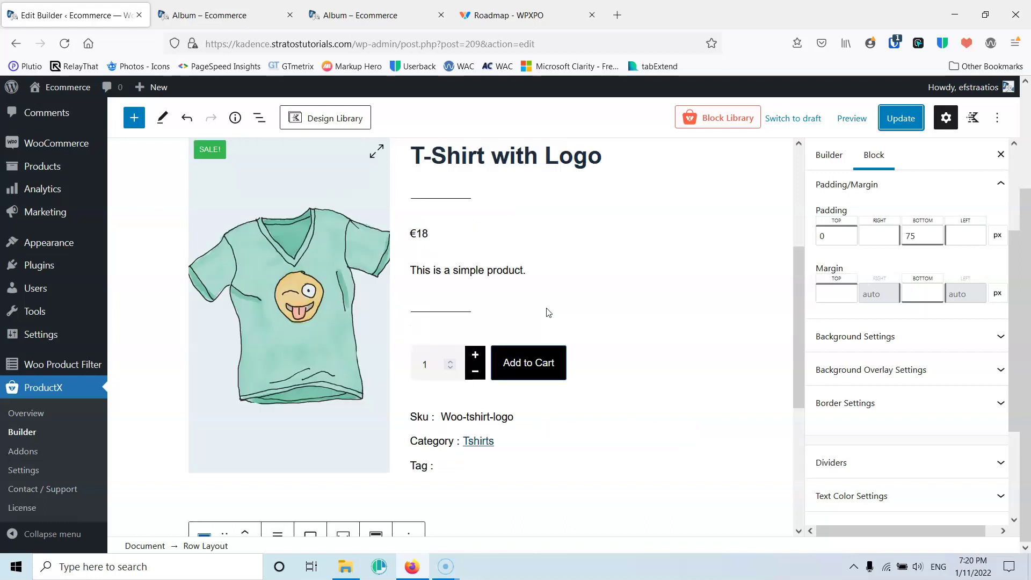
left_click(684, 390)
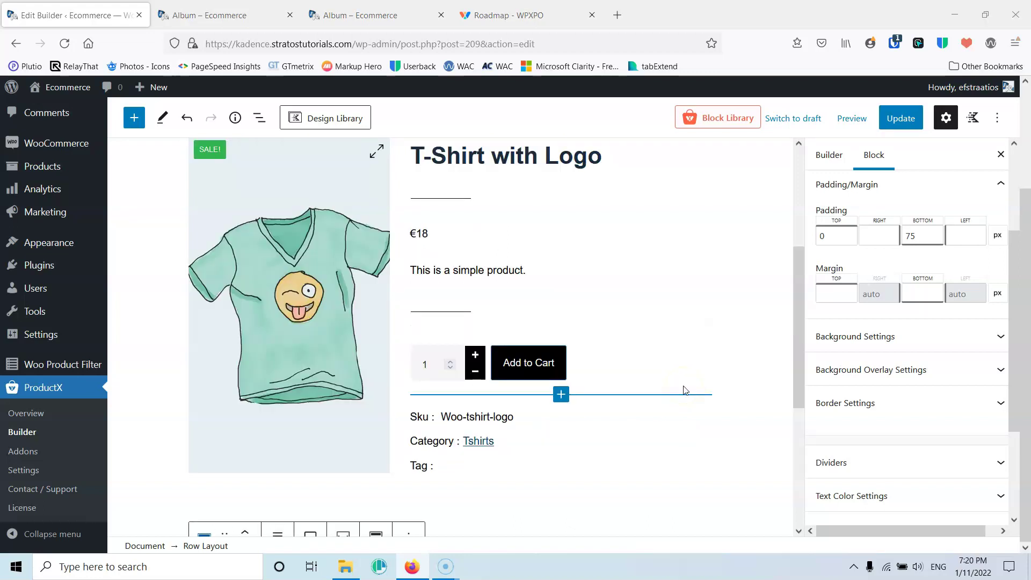